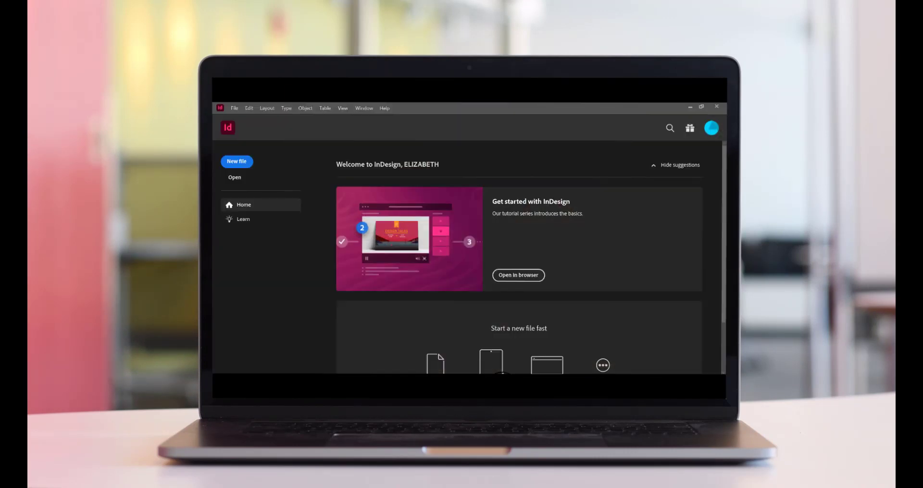
# Set up a new Letter print document with 2 facing pages and a starting page number of 2
pyautogui.click(238, 161)
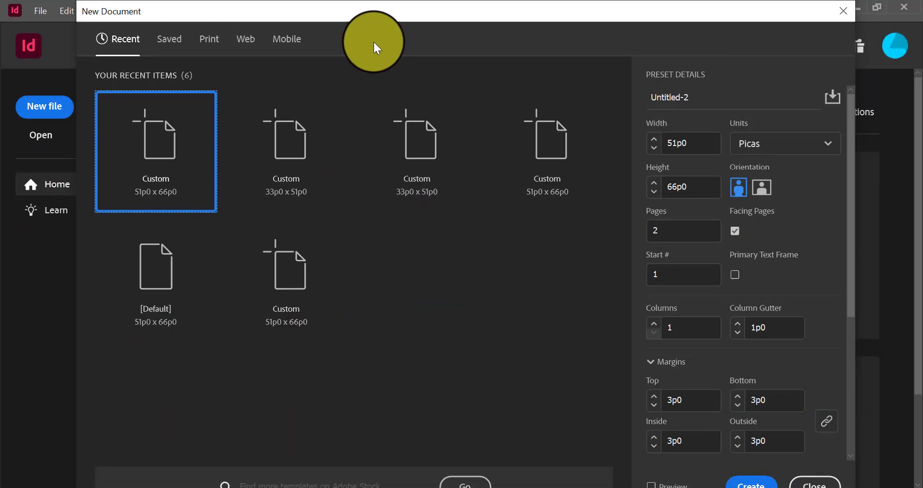
pyautogui.click(207, 39)
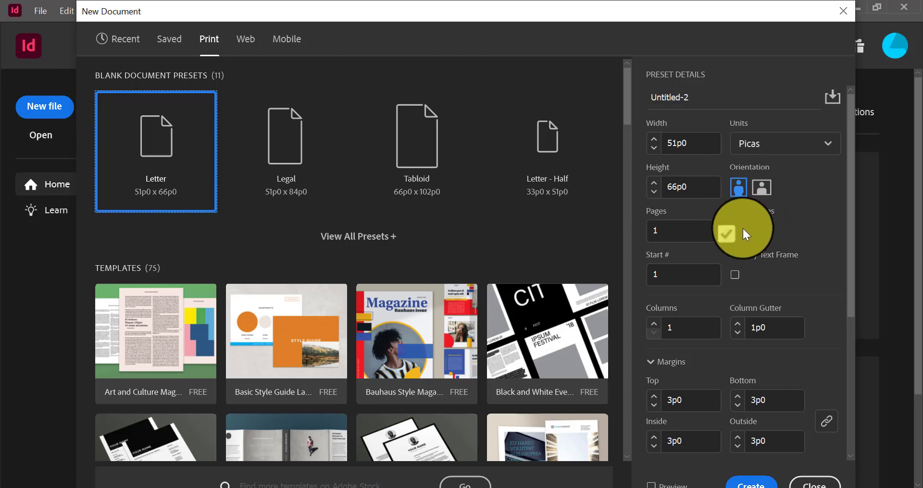
pyautogui.moveTo(690, 227); pyautogui.dragTo(619, 231)
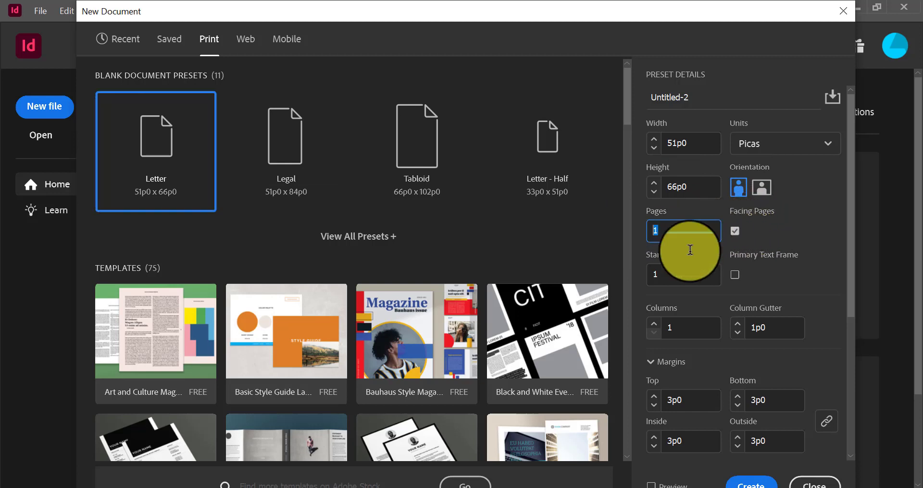
pyautogui.write('2')
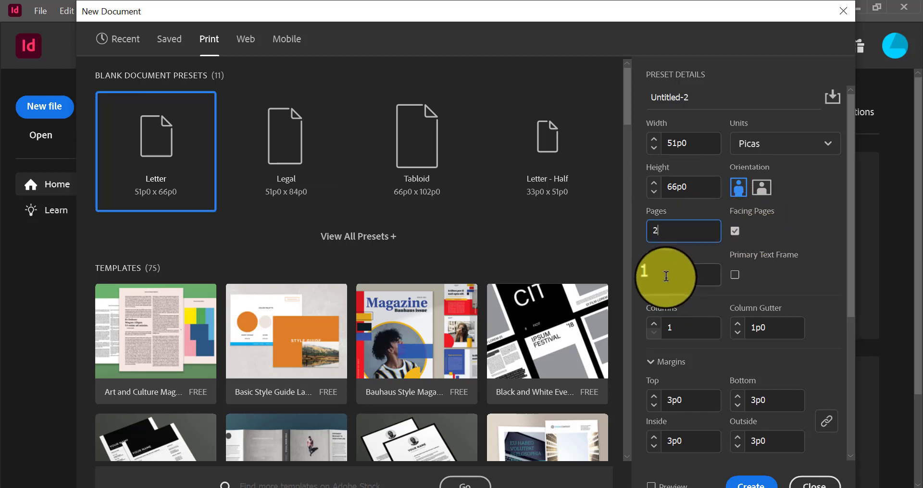
pyautogui.click(663, 272)
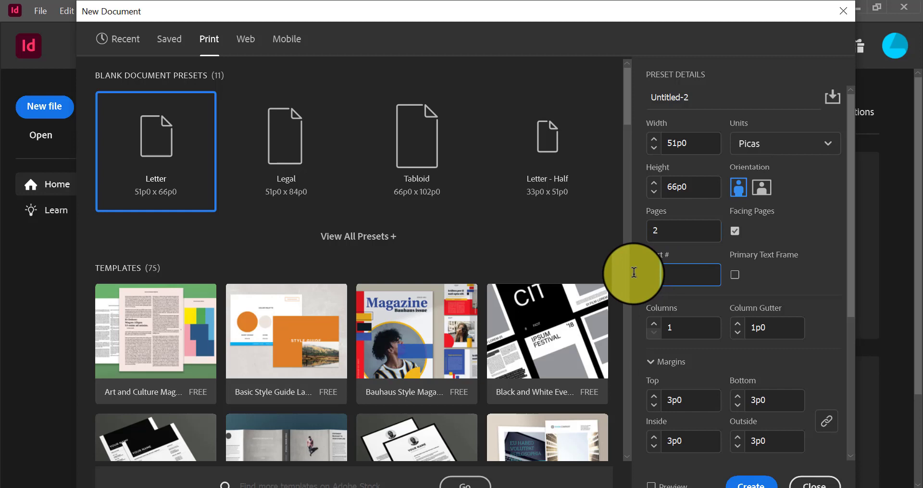
pyautogui.write('2')
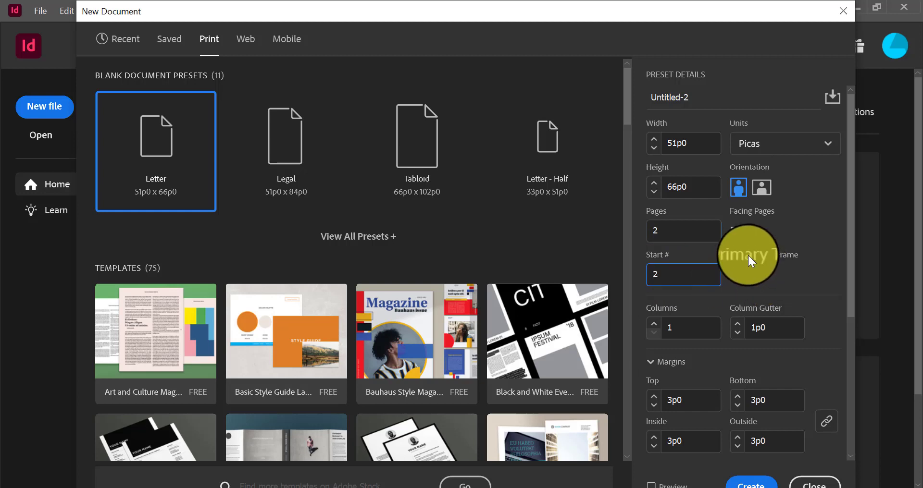
pyautogui.click(736, 232)
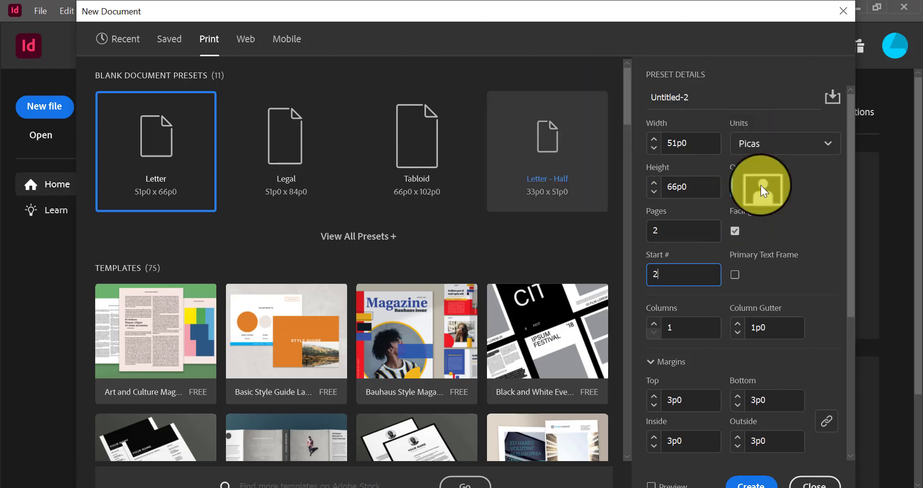
# Name the new document menu and create it
pyautogui.click(701, 92)
pyautogui.moveTo(701, 92); pyautogui.dragTo(601, 89)
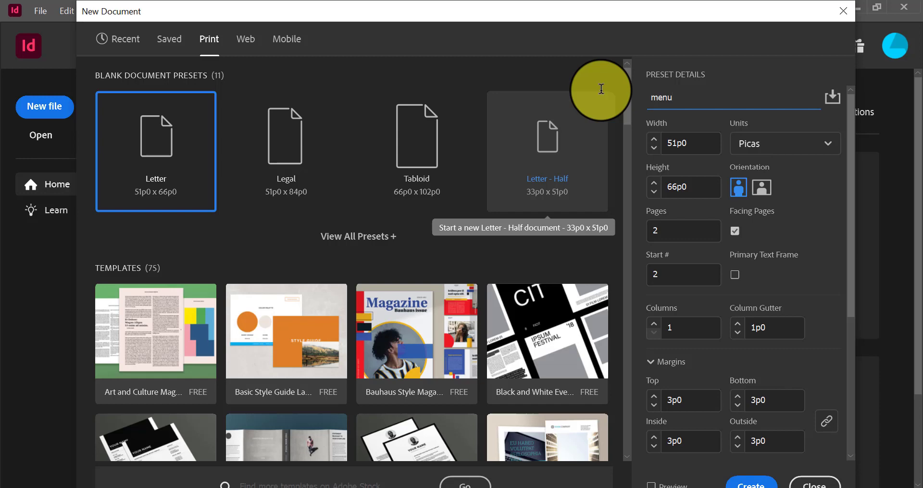
pyautogui.click(763, 485)
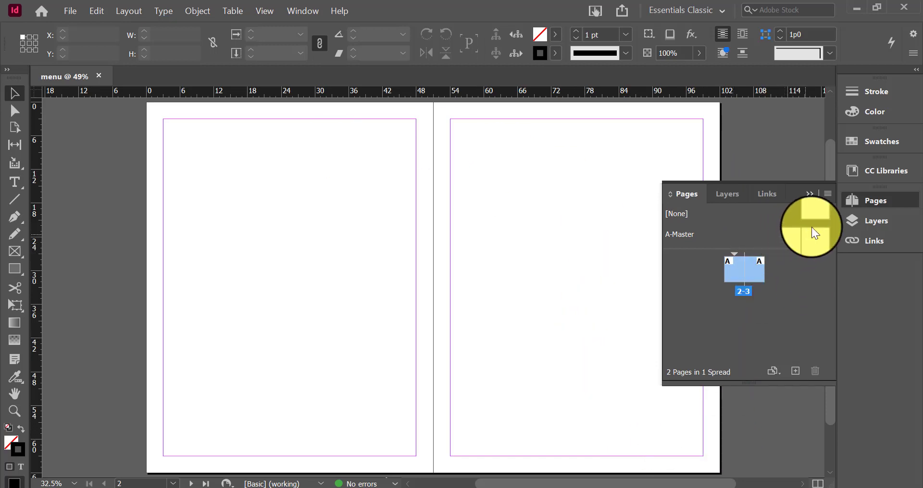
# On the A-Master spread, draw a 102p0 by 66p0 rectangle frame covering both pages edge to edge
pyautogui.click(807, 240)
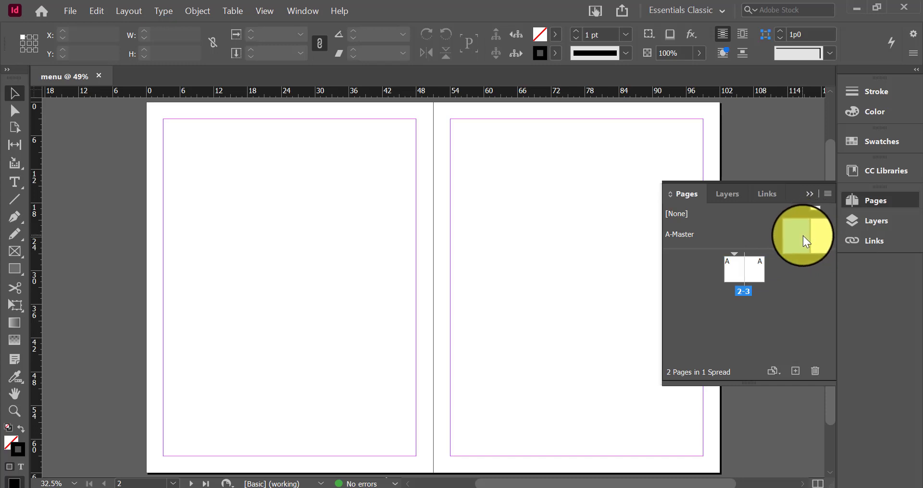
pyautogui.doubleClick(807, 242)
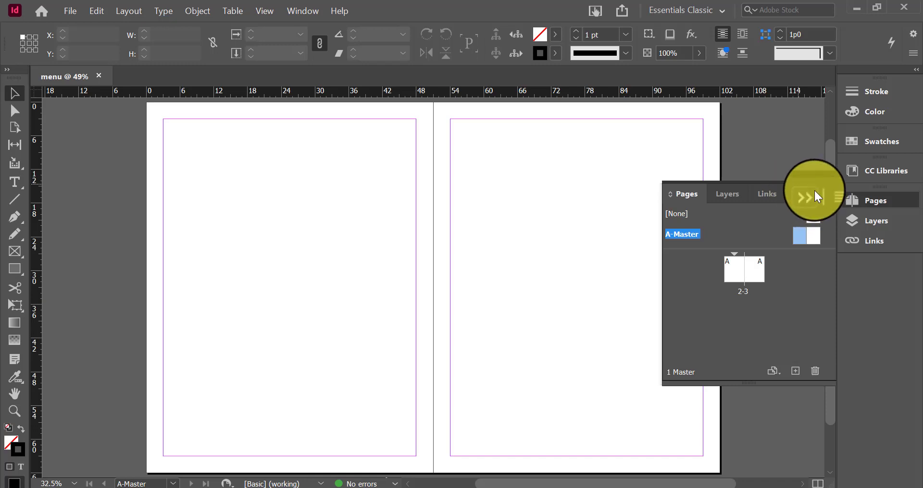
pyautogui.click(811, 191)
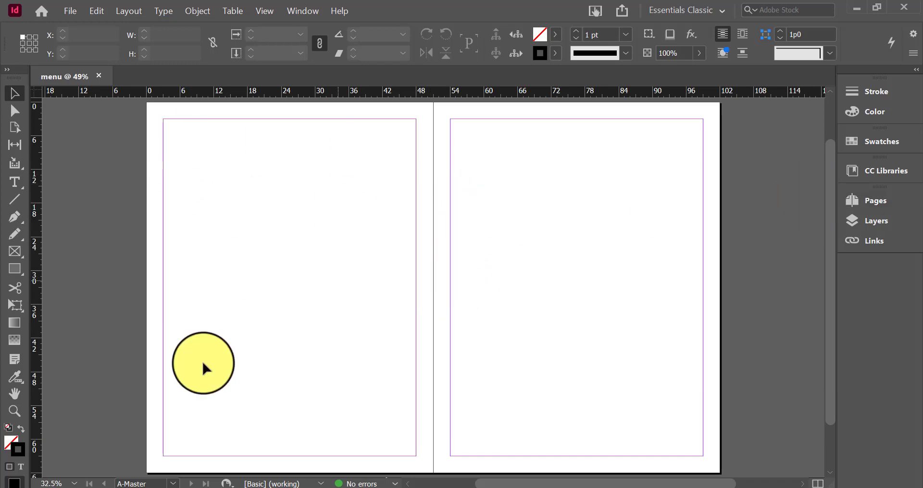
pyautogui.click(18, 259)
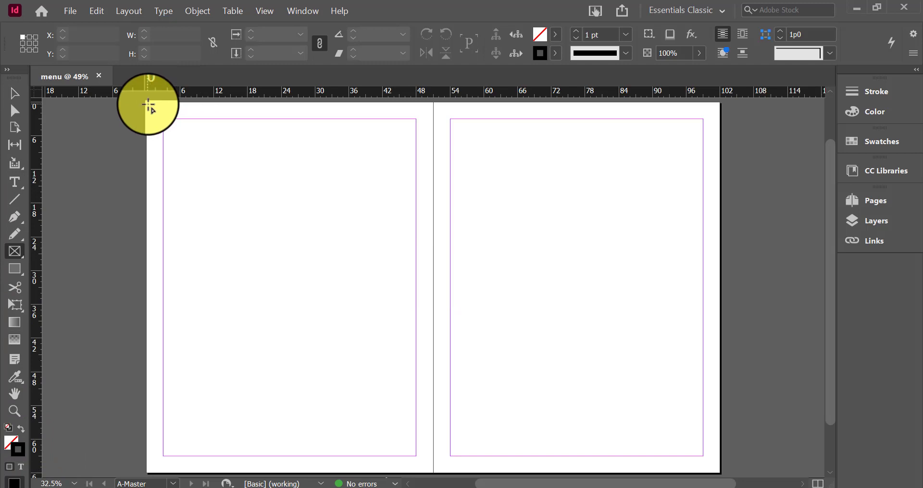
pyautogui.moveTo(147, 102)
pyautogui.mouseDown()
pyautogui.moveTo(535, 342)
pyautogui.moveTo(720, 473)
pyautogui.mouseUp()
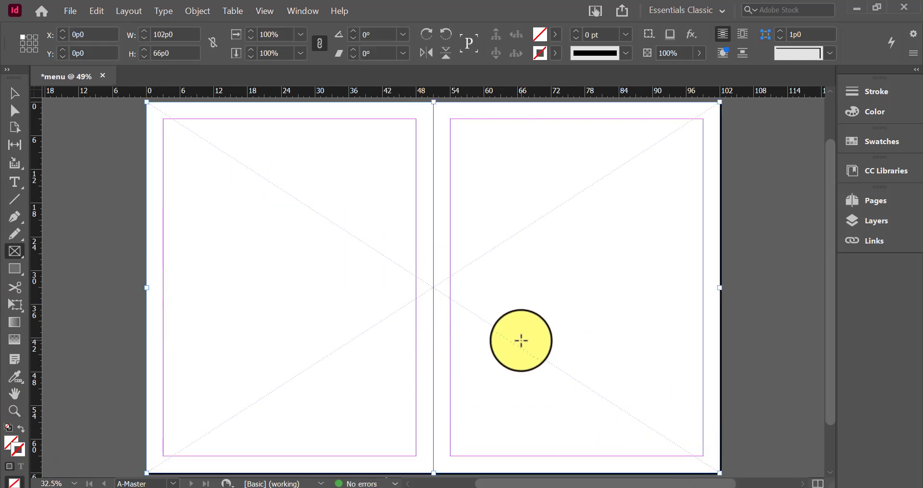
# Place the downloaded Pexels vegetable photo ending in 1400172 in the spread-wide frame and fill the frame proportionally
pyautogui.hotkey('ctrl', 'd')
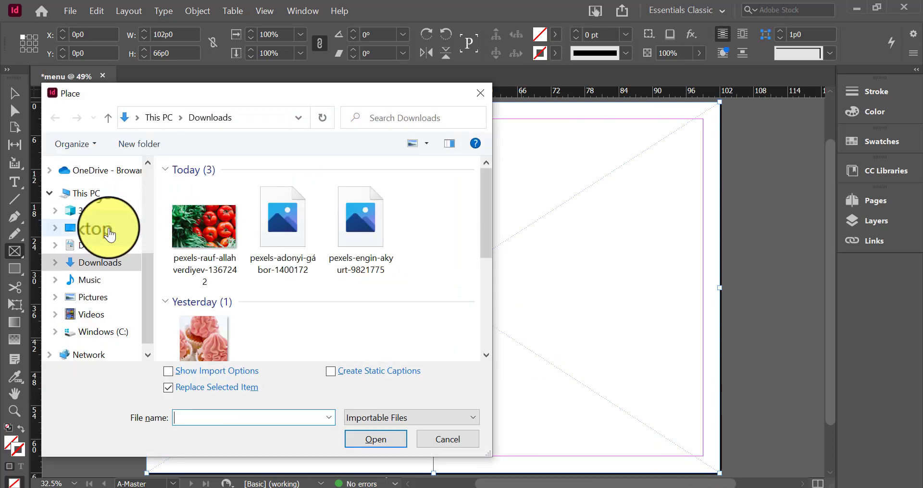
pyautogui.click(284, 217)
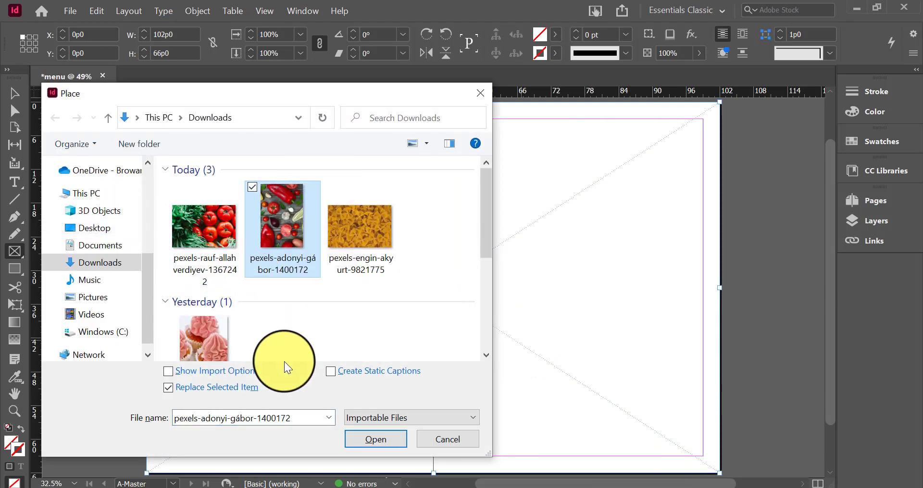
pyautogui.click(396, 440)
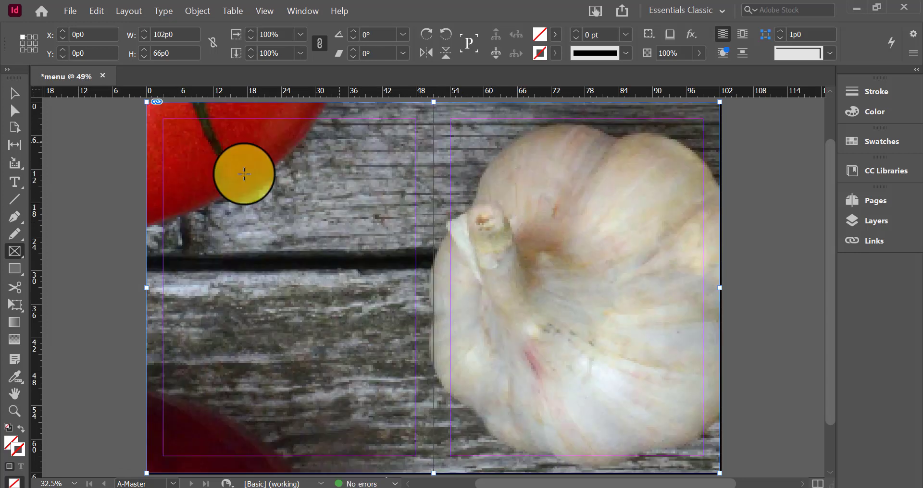
pyautogui.rightClick(475, 213)
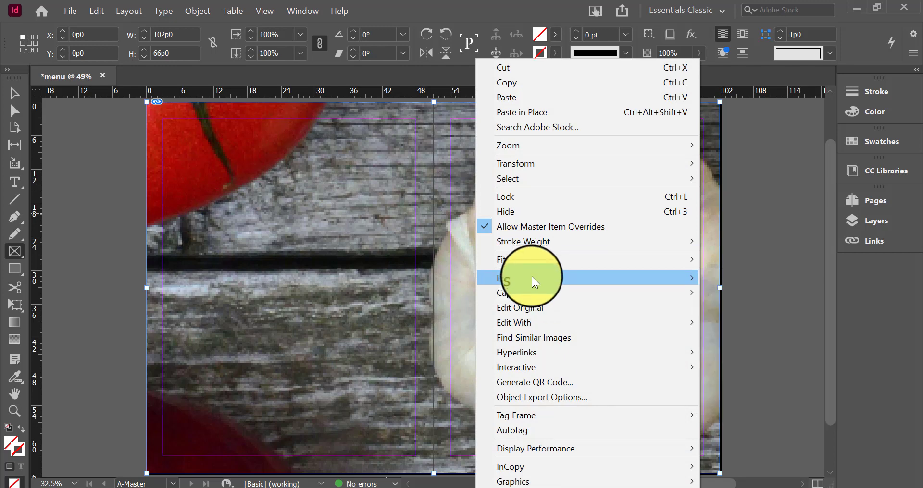
pyautogui.moveTo(532, 260)
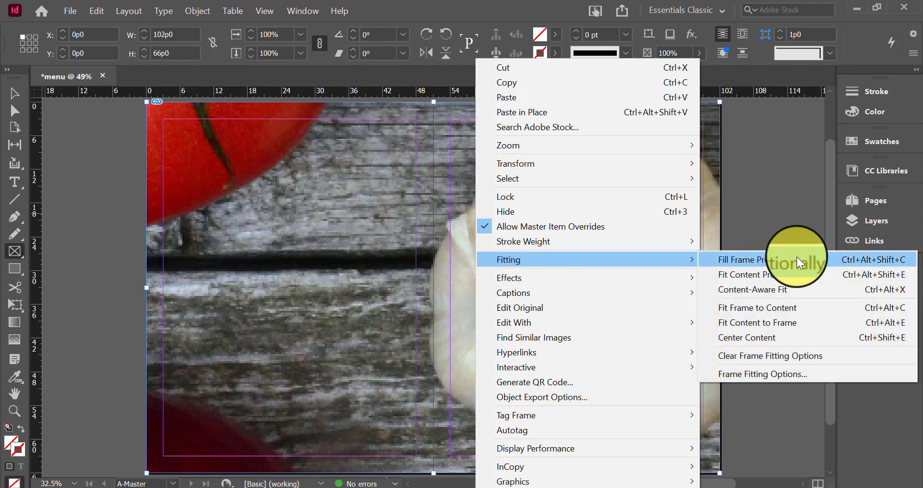
pyautogui.click(797, 264)
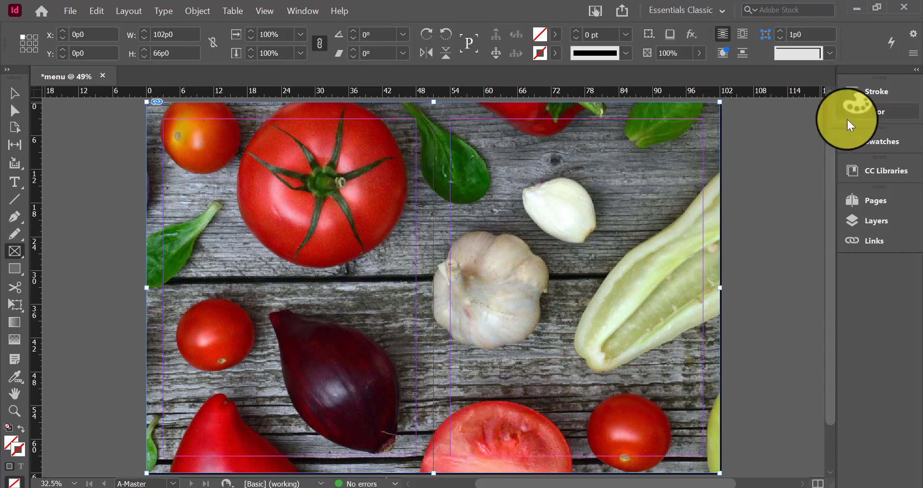
# Draw a 45p0 by 60p0 rectangle frame matching the margins of the first A-Master page
pyautogui.click(873, 201)
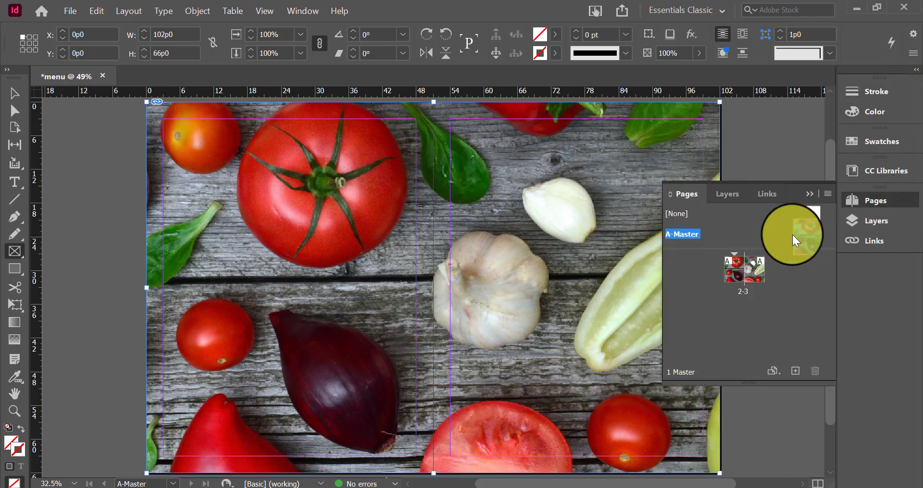
pyautogui.doubleClick(804, 235)
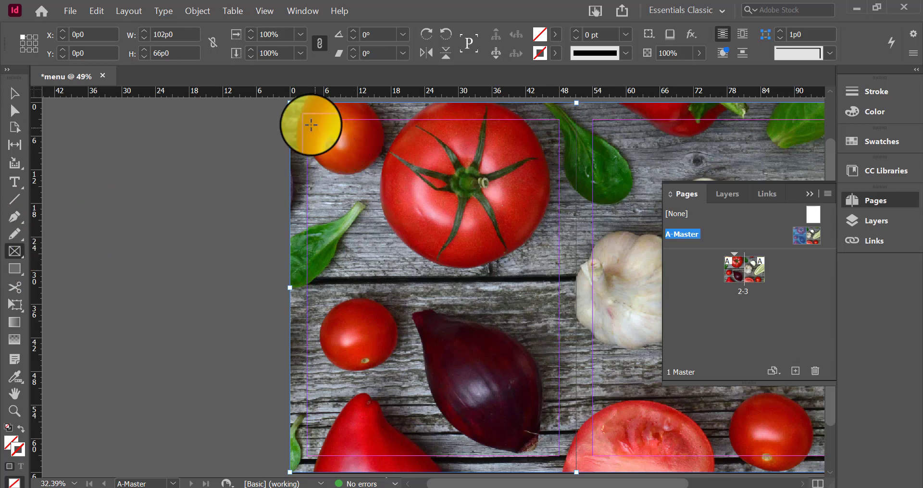
pyautogui.moveTo(307, 117); pyautogui.dragTo(559, 455)
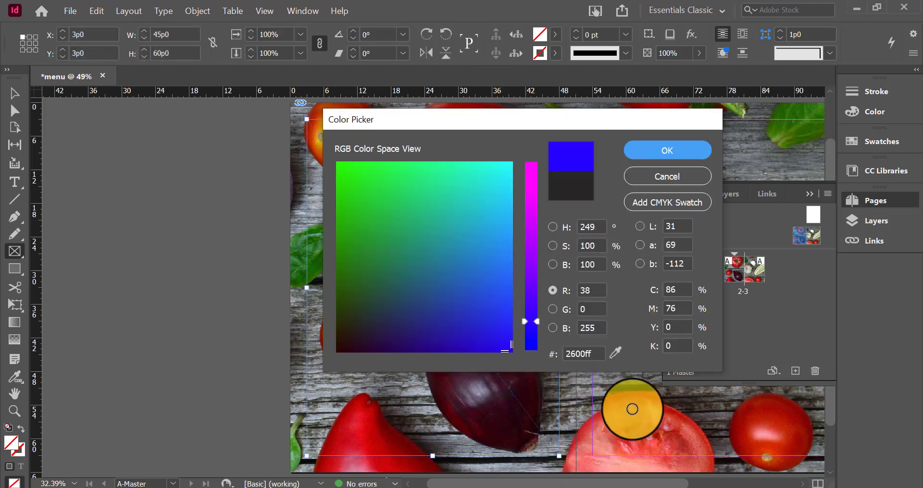
# Fill the margin-sized frame with the pinkish-red colour #ee3156
pyautogui.moveTo(632, 410); pyautogui.dragTo(628, 410)
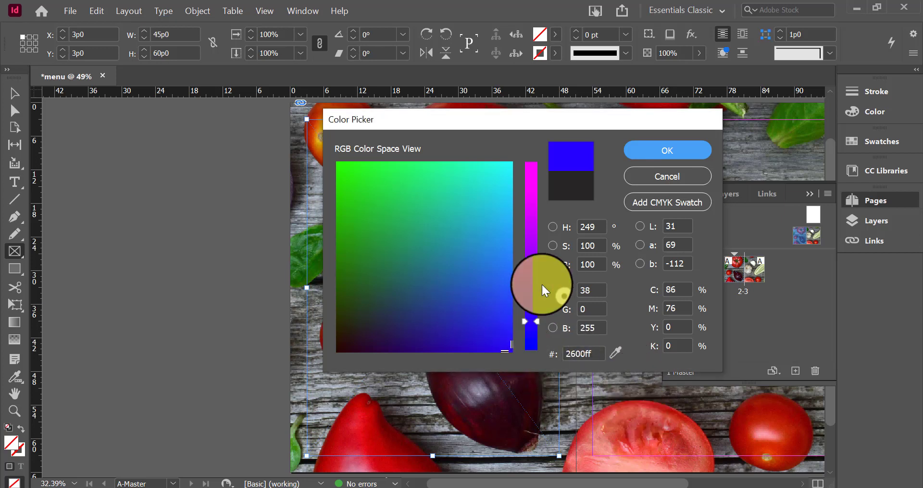
pyautogui.moveTo(501, 189)
pyautogui.mouseDown()
pyautogui.moveTo(511, 200)
pyautogui.moveTo(431, 250)
pyautogui.moveTo(532, 179)
pyautogui.mouseUp()
pyautogui.moveTo(424, 258)
pyautogui.mouseDown()
pyautogui.moveTo(377, 309)
pyautogui.moveTo(383, 291)
pyautogui.moveTo(381, 309)
pyautogui.moveTo(396, 300)
pyautogui.moveTo(384, 318)
pyautogui.moveTo(395, 315)
pyautogui.mouseUp()
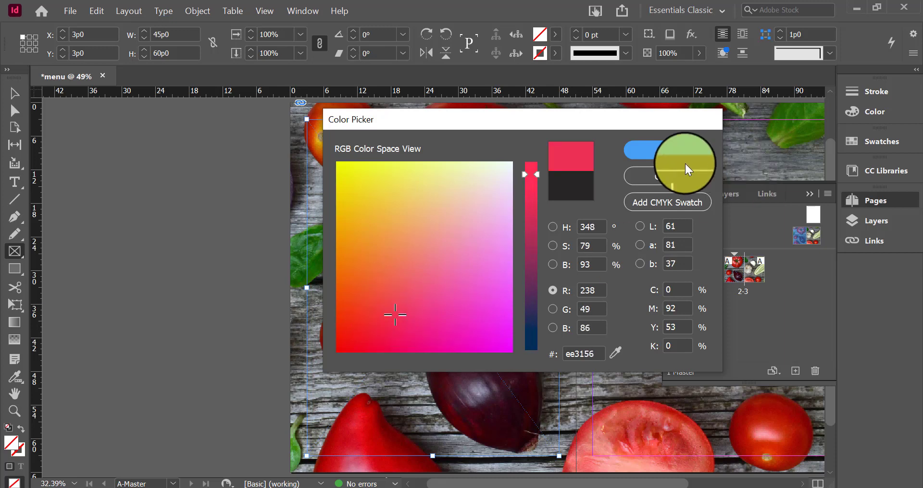
pyautogui.click(671, 151)
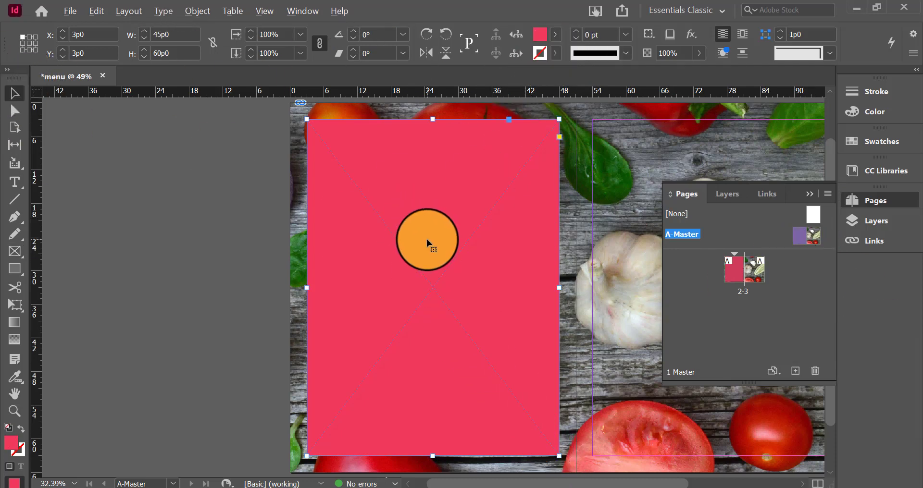
# Duplicate the coloured frame onto the facing master page, aligning it to the margins at X 54p0, Y 3p0
pyautogui.moveTo(427, 243); pyautogui.dragTo(587, 233)
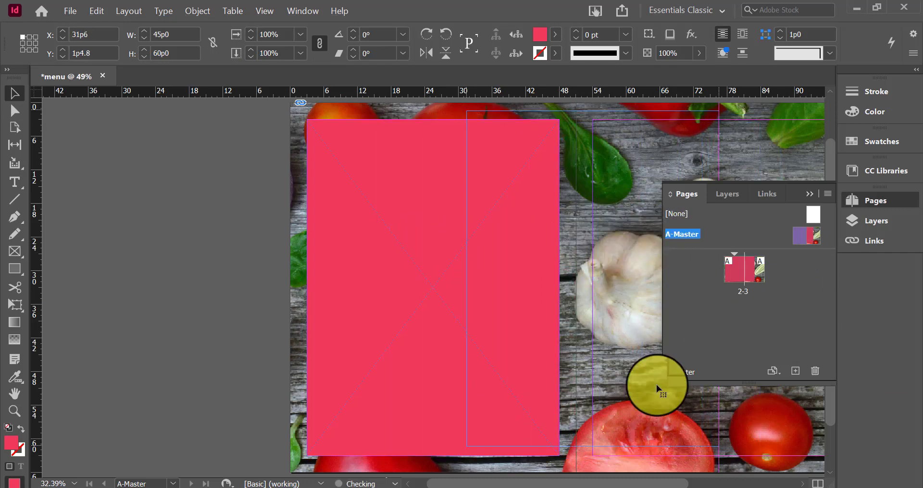
pyautogui.moveTo(619, 485); pyautogui.dragTo(688, 484)
pyautogui.moveTo(464, 346); pyautogui.dragTo(592, 358)
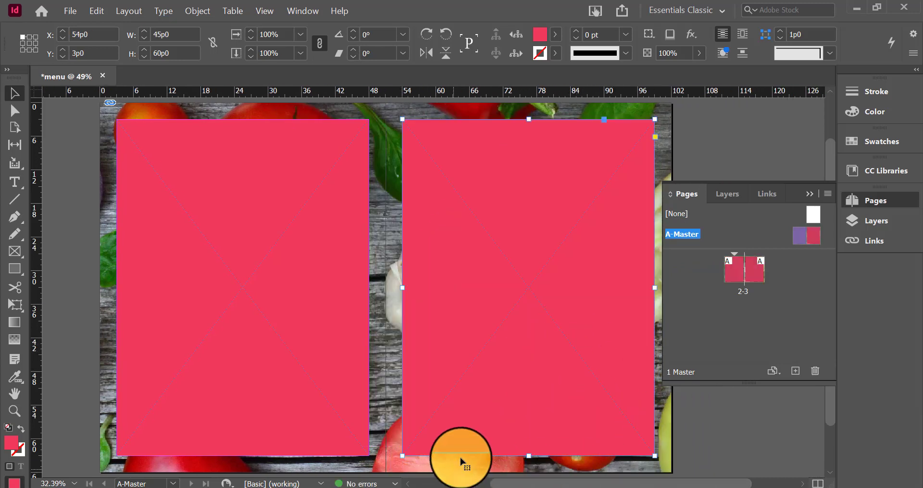
pyautogui.click(660, 437)
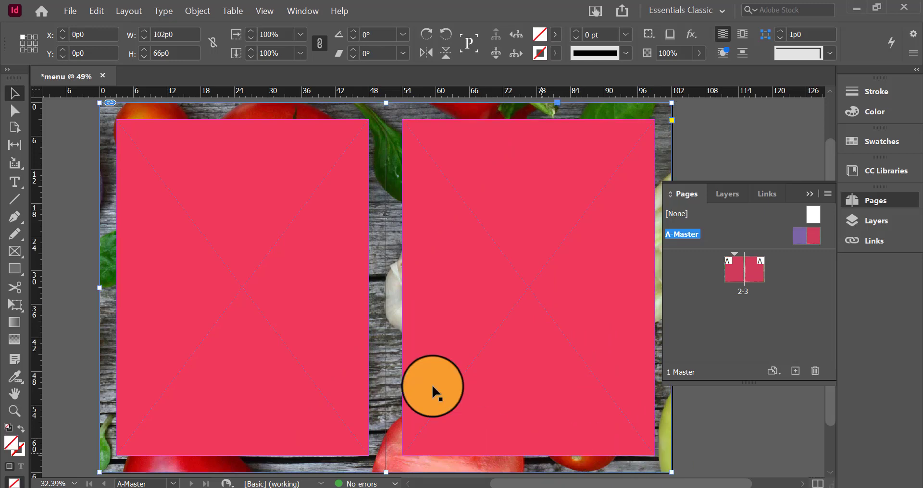
pyautogui.click(536, 221)
# Add two pages after spread 2-3 to try out the master layout, and delete them again
pyautogui.doubleClick(732, 268)
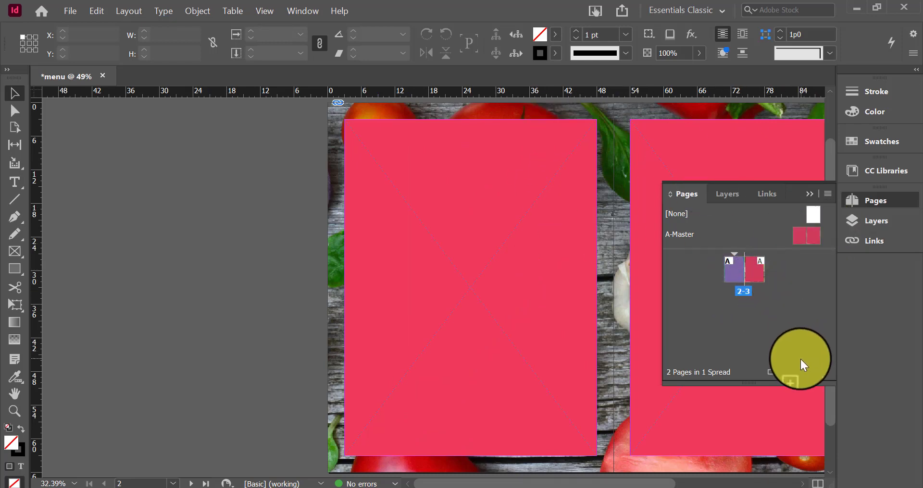
pyautogui.click(796, 371)
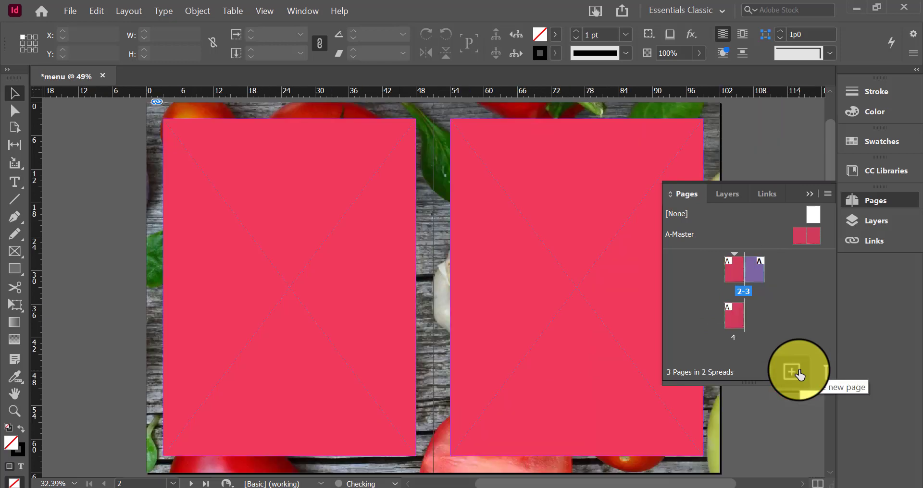
pyautogui.click(798, 373)
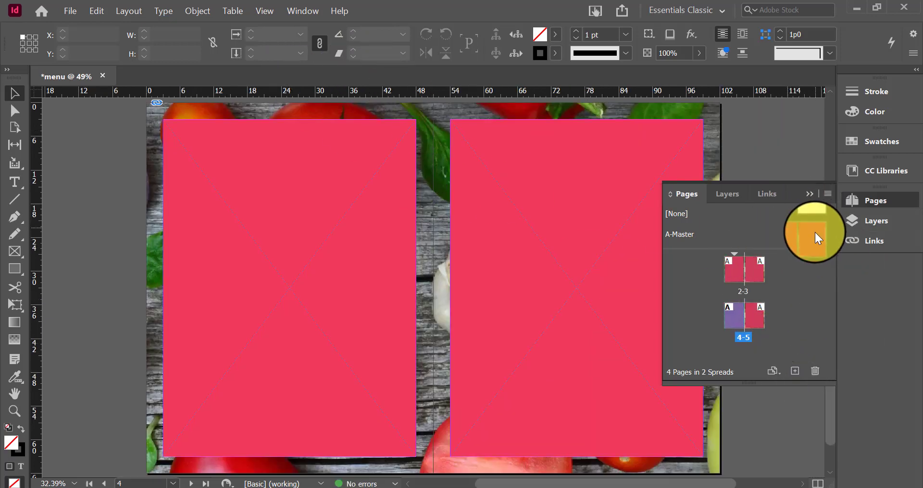
pyautogui.click(819, 378)
pyautogui.click(818, 379)
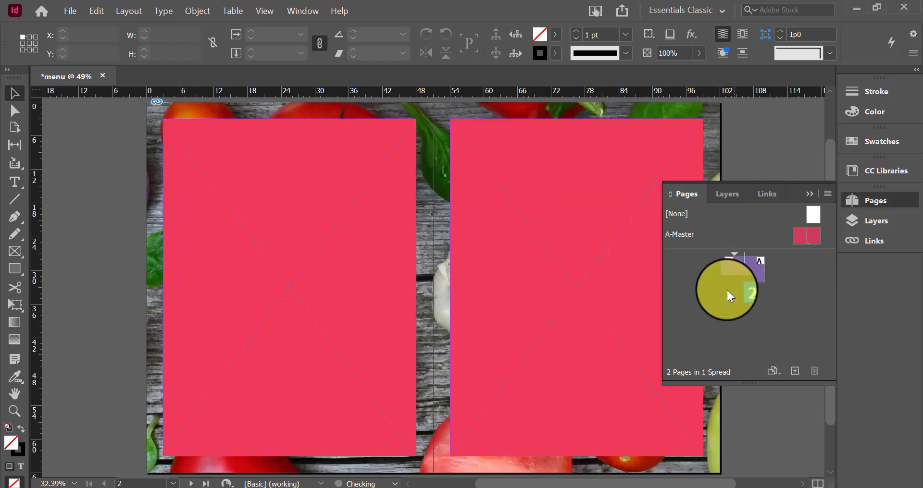
# Open the A-Master spread and set the opacity of the first page's coloured panel to 70%
pyautogui.doubleClick(796, 234)
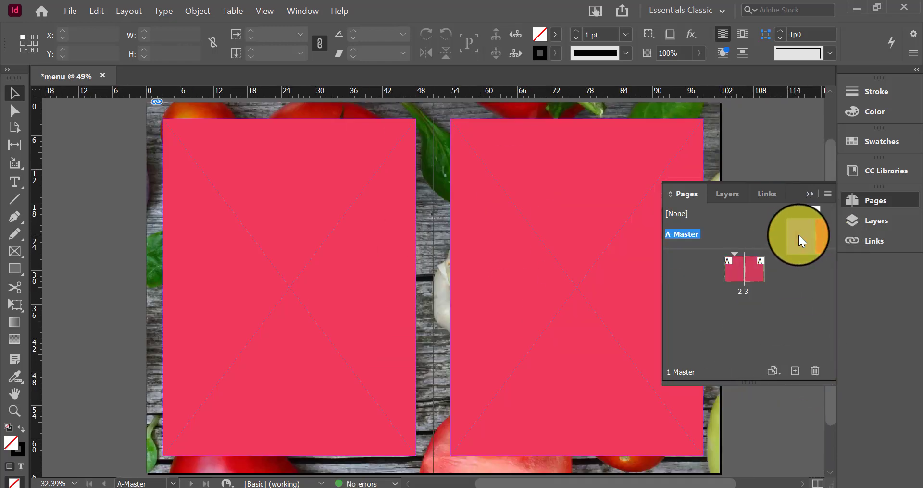
pyautogui.click(319, 149)
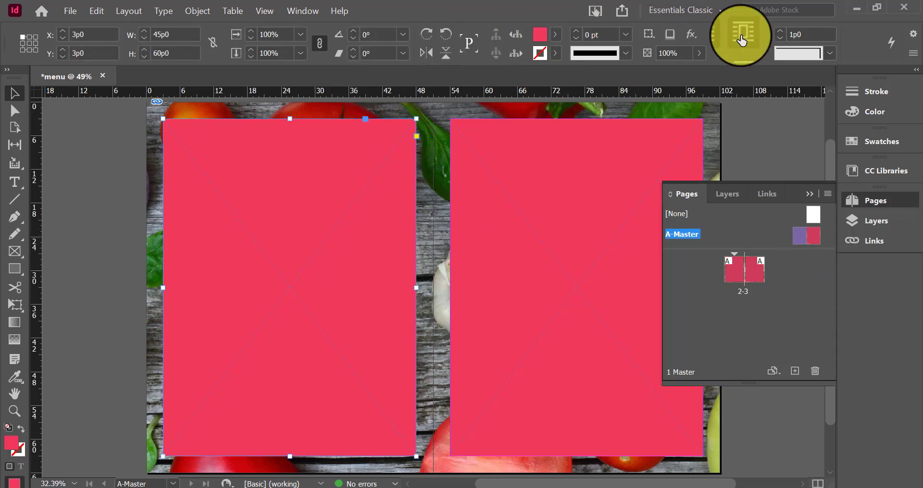
pyautogui.click(694, 53)
pyautogui.moveTo(698, 70); pyautogui.dragTo(672, 72)
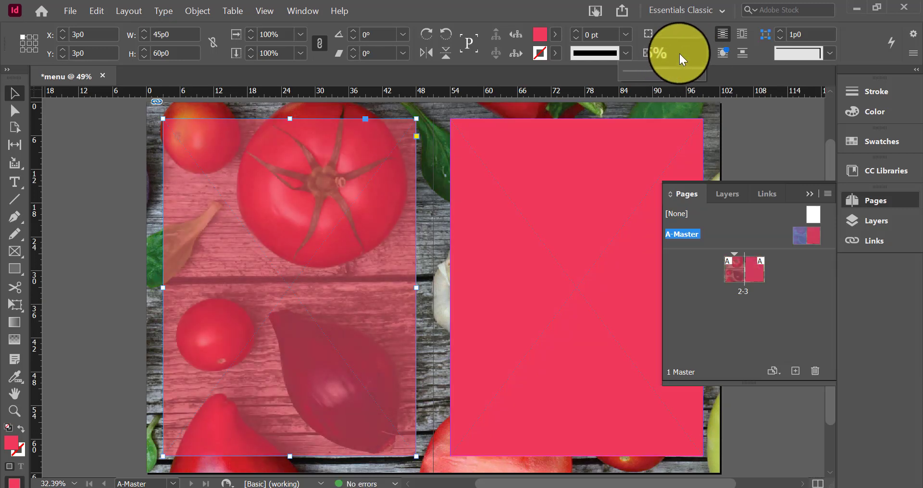
pyautogui.click(680, 53)
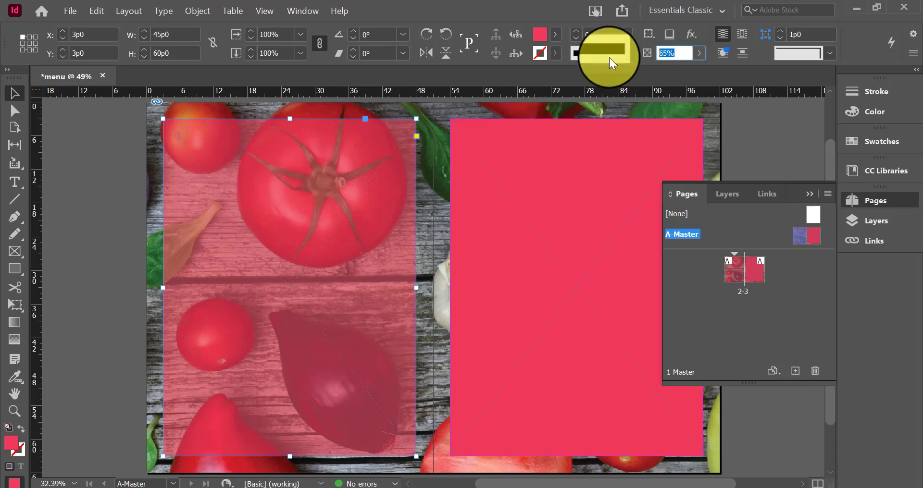
pyautogui.write('70')
# Set the opacity of the facing master page's coloured panel to 70% as well
pyautogui.click(690, 174)
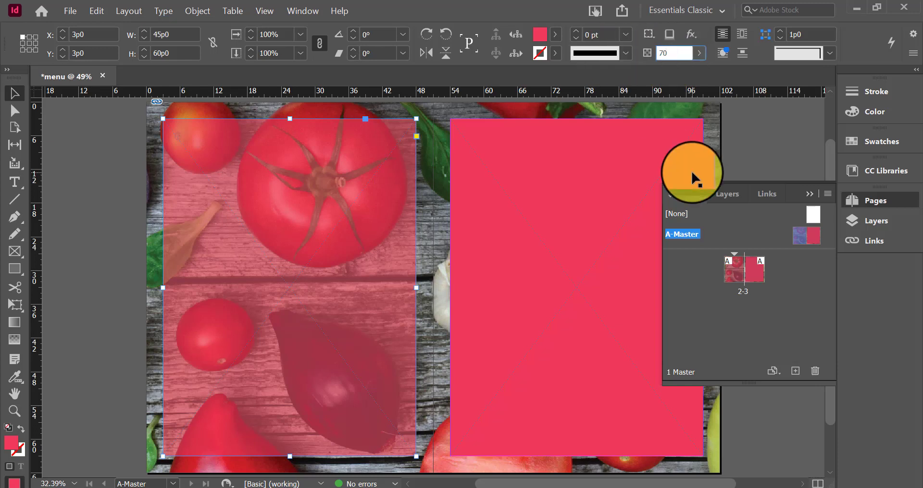
pyautogui.click(684, 56)
pyautogui.write('70')
pyautogui.press('Return')
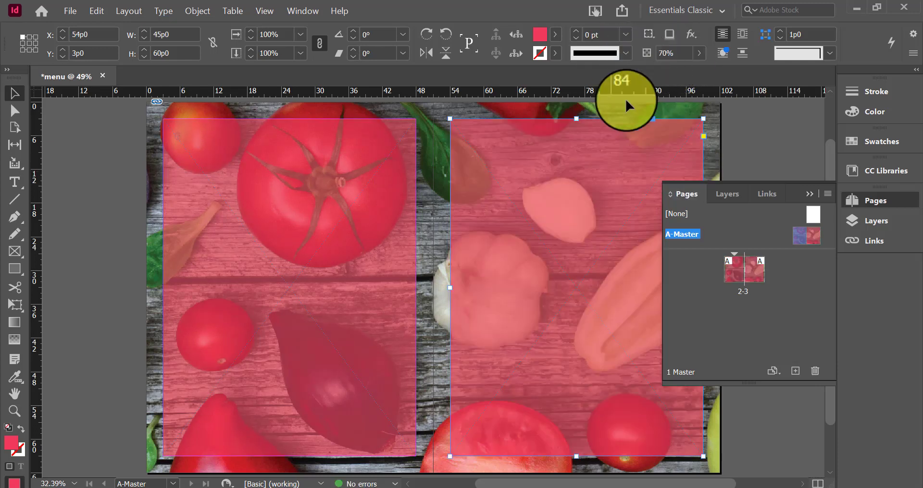
pyautogui.click(780, 106)
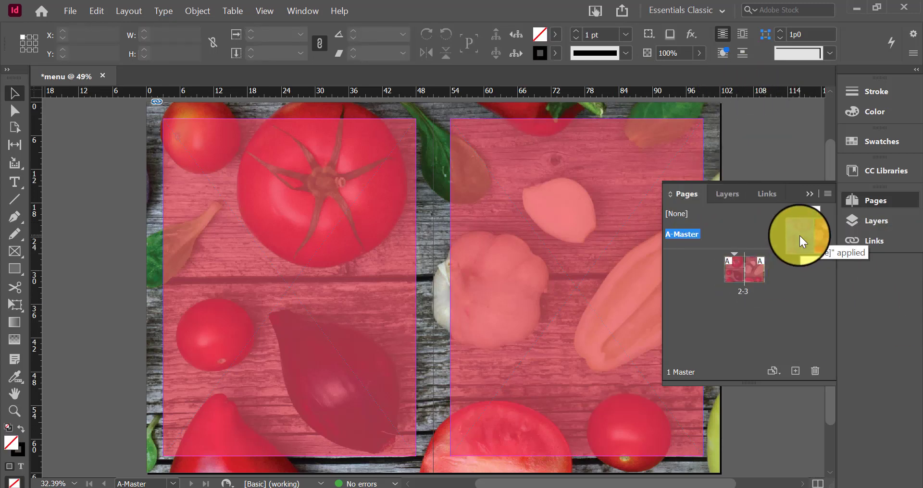
# Return to document spread 2-3 and display it in preview mode without frame edges and guides
pyautogui.moveTo(800, 236); pyautogui.dragTo(740, 277)
pyautogui.doubleClick(735, 272)
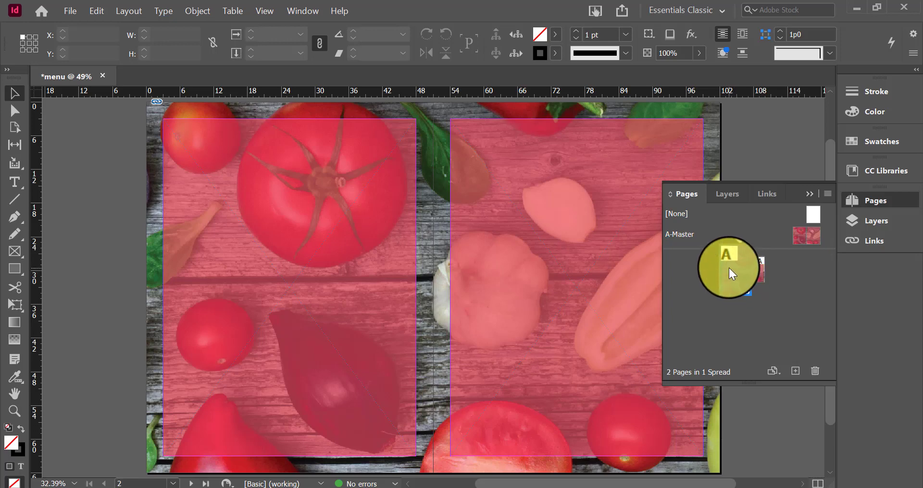
pyautogui.doubleClick(728, 270)
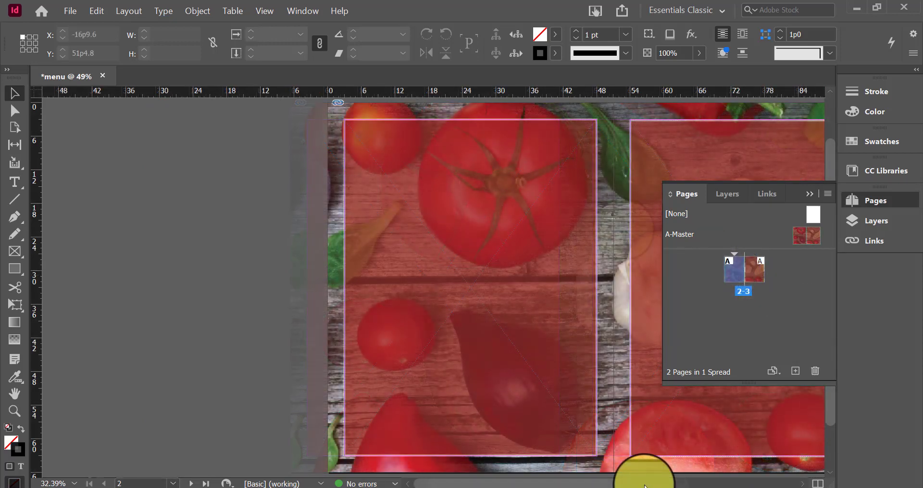
pyautogui.moveTo(644, 485); pyautogui.dragTo(686, 486)
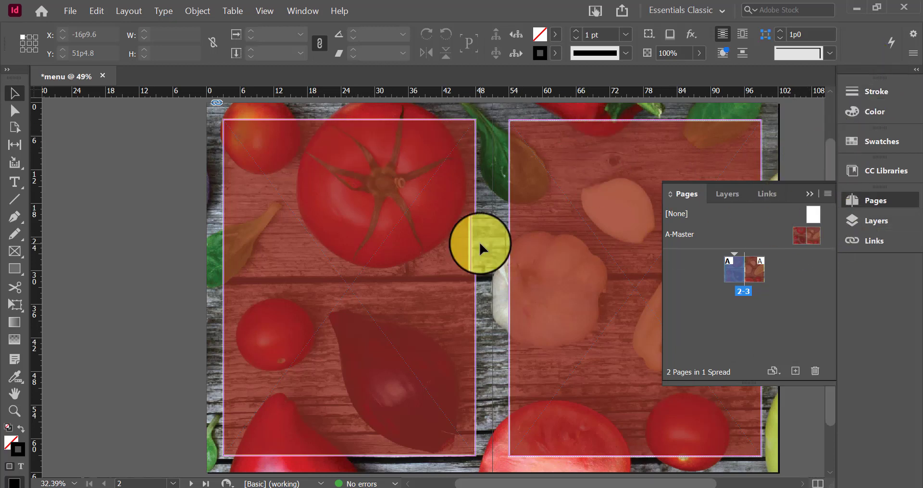
pyautogui.press('w')
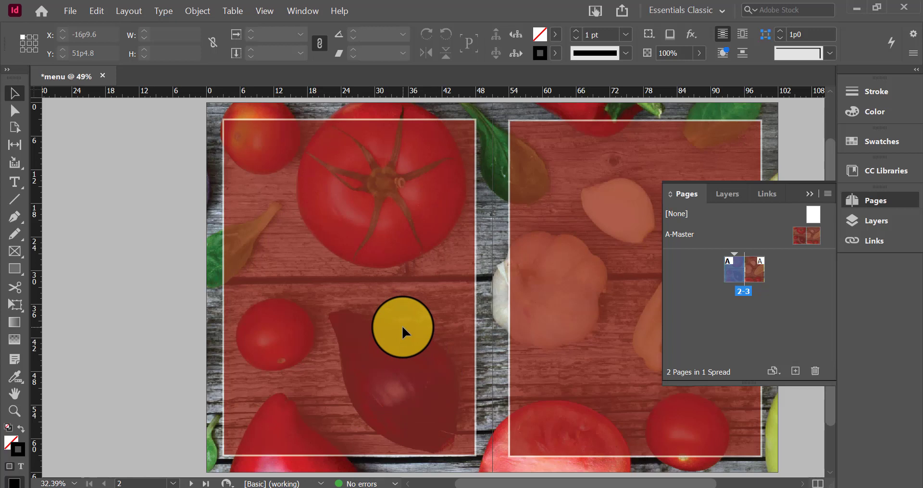
pyautogui.click(402, 325)
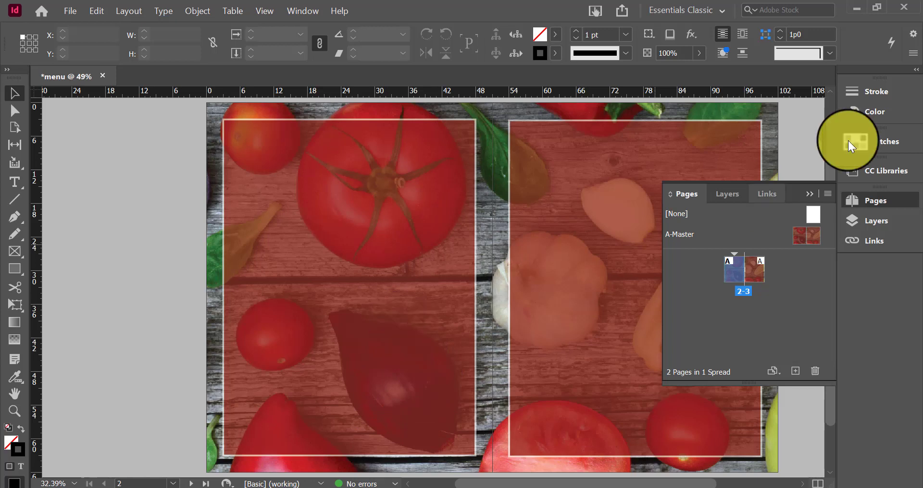
# Check the stroke colour and stroke weight of the first panel on the A-Master spread
pyautogui.click(801, 232)
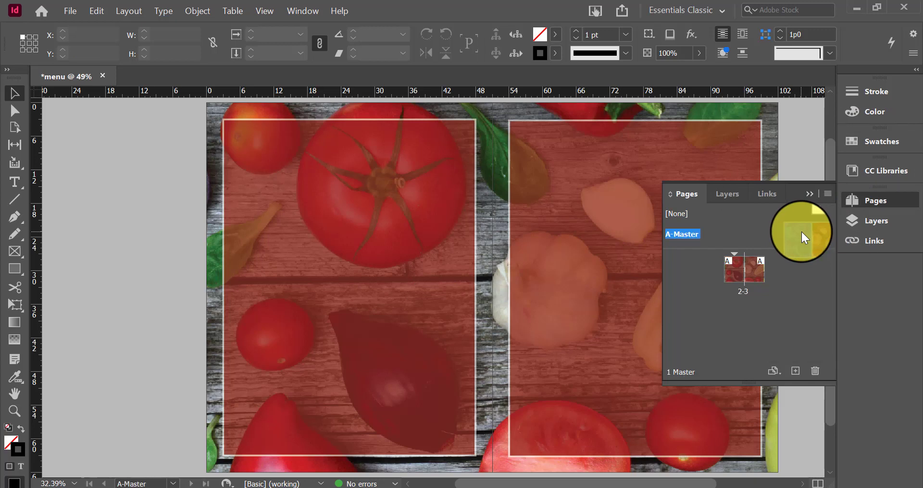
pyautogui.click(473, 175)
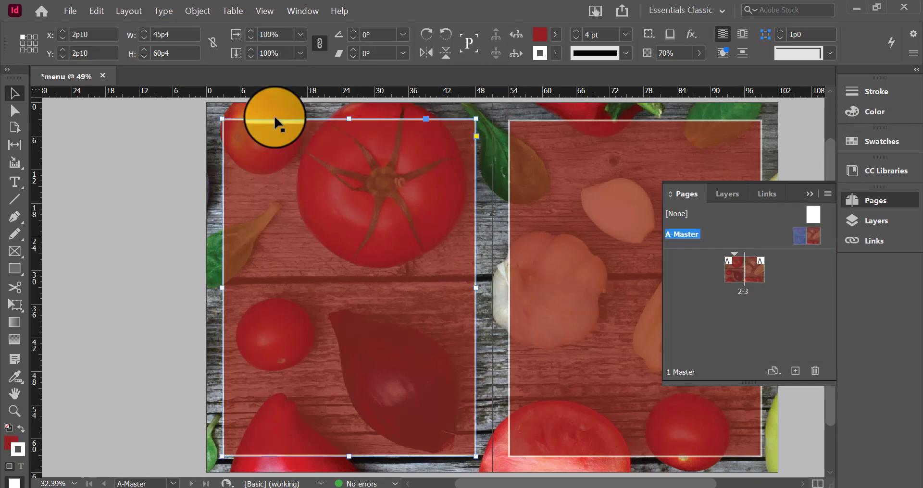
pyautogui.click(555, 53)
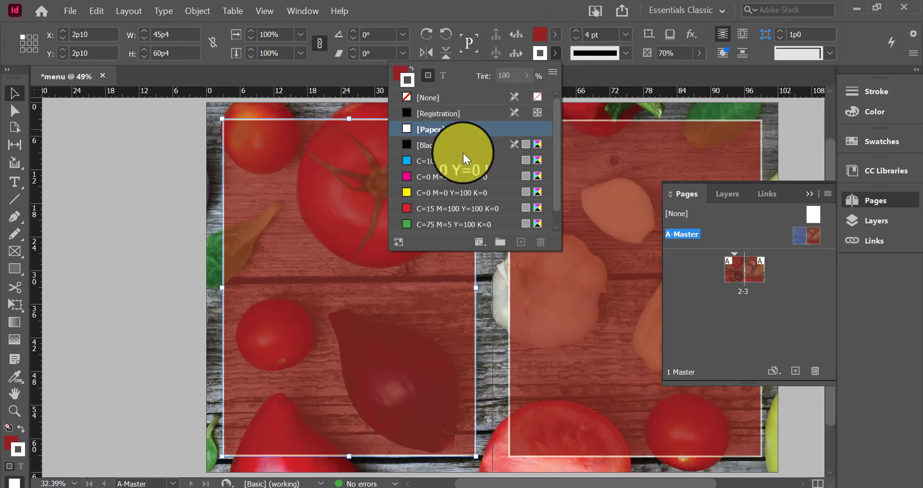
pyautogui.scroll(-1, 463, 164)
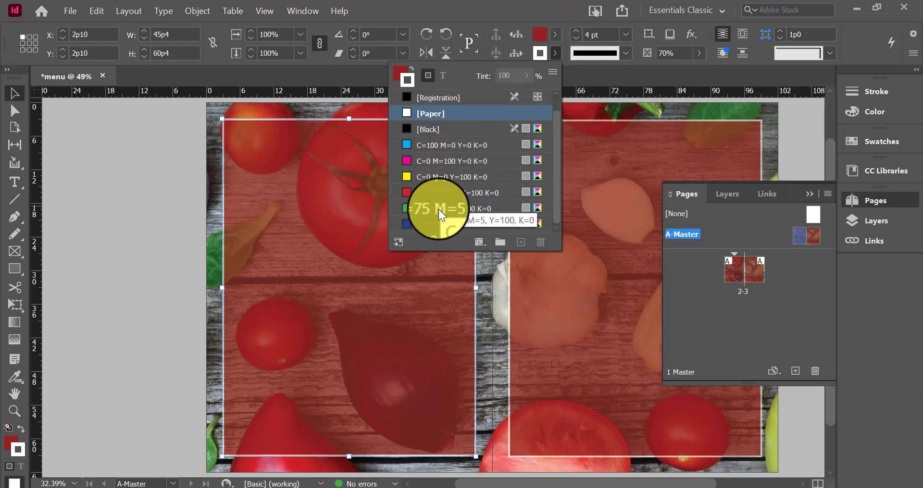
pyautogui.click(625, 30)
pyautogui.click(625, 30)
pyautogui.click(624, 30)
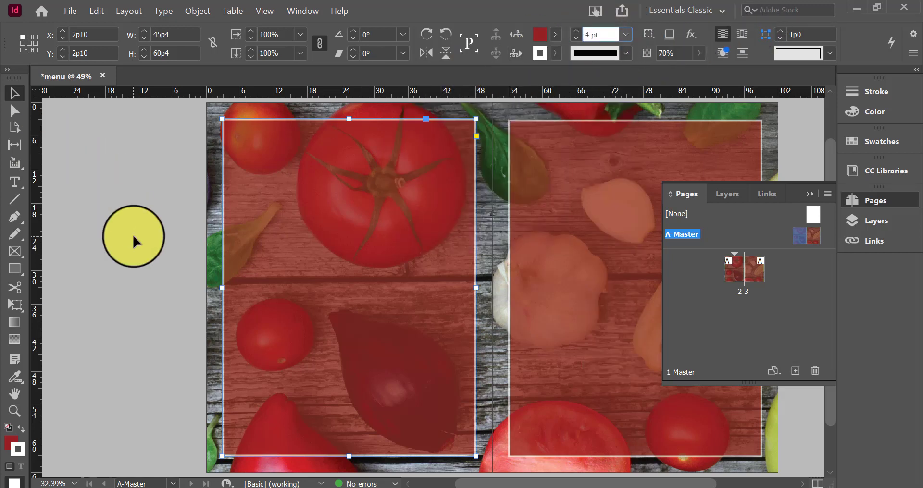
pyautogui.click(134, 240)
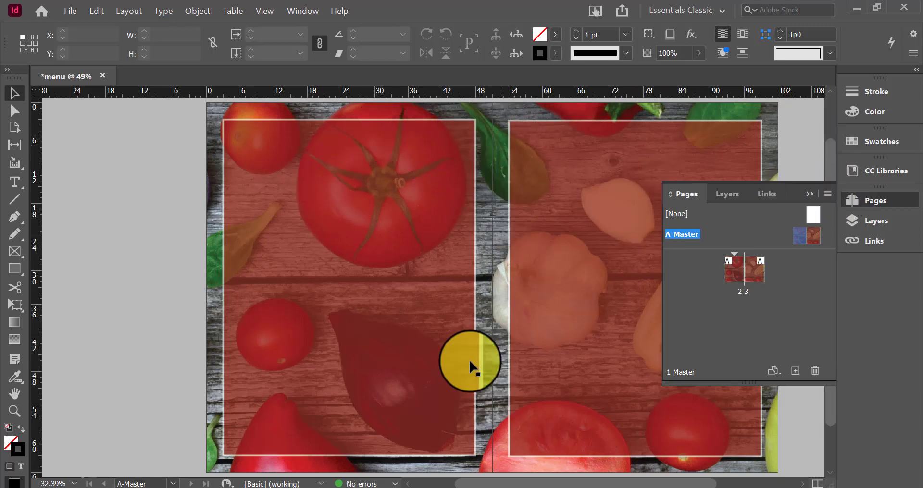
# Change the document's display performance to High Quality Display
pyautogui.click(281, 7)
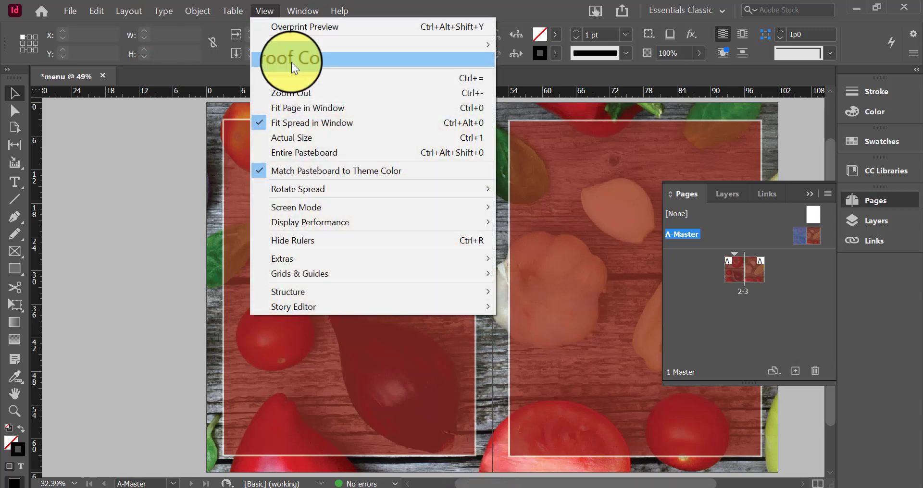
pyautogui.moveTo(322, 221)
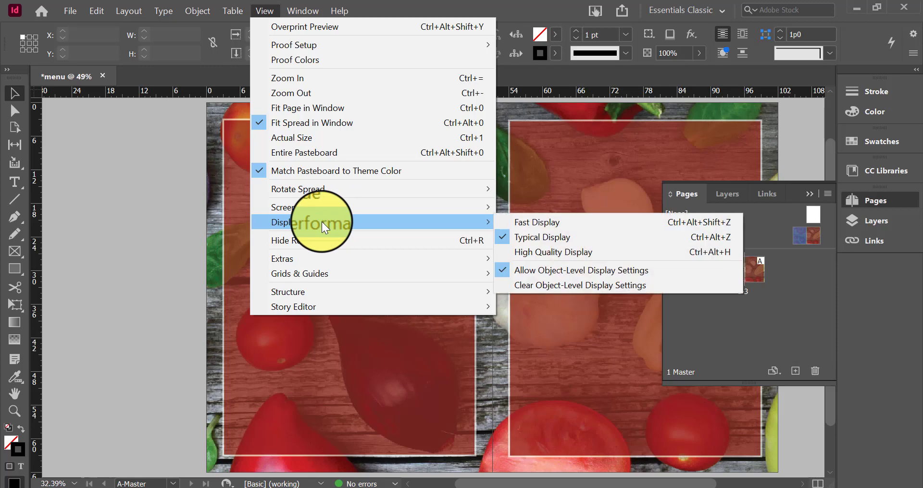
pyautogui.click(588, 248)
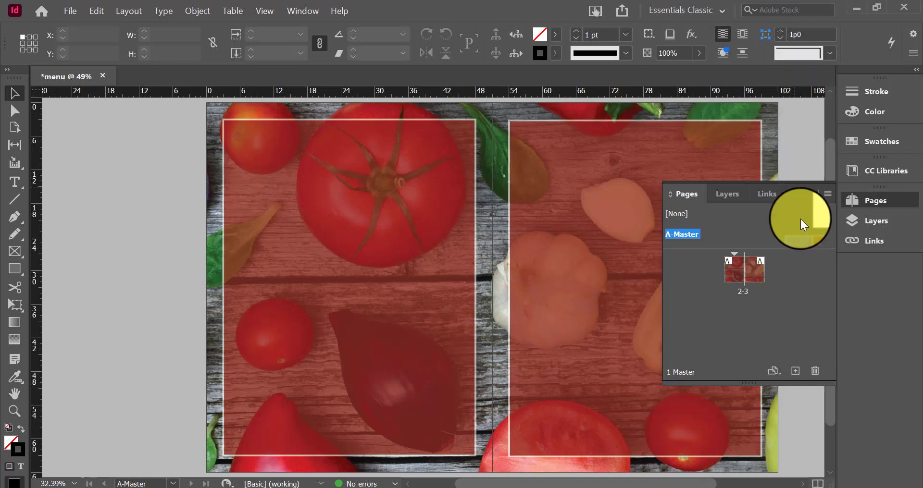
# Draw a 45p0 by 17p0 frame at X 3p0, Y 3p0 on page 2 and enter the title MACAROMY in it
pyautogui.doubleClick(743, 290)
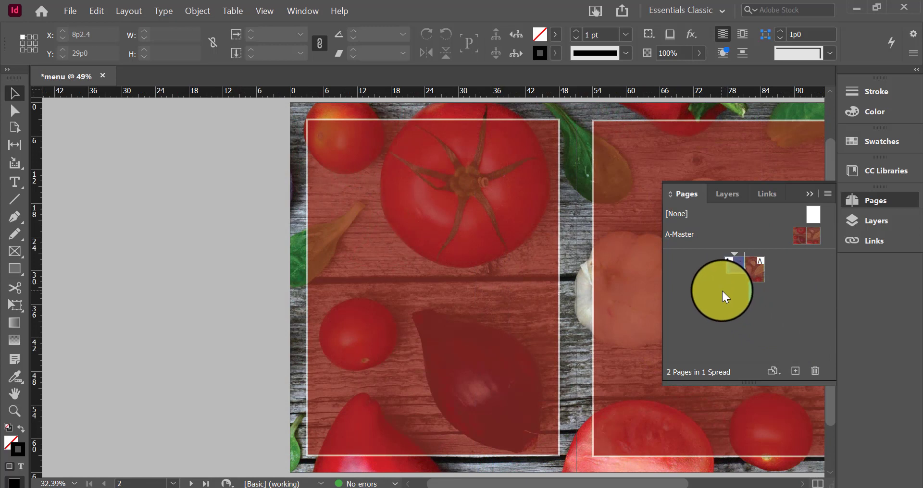
pyautogui.moveTo(732, 253); pyautogui.dragTo(734, 267)
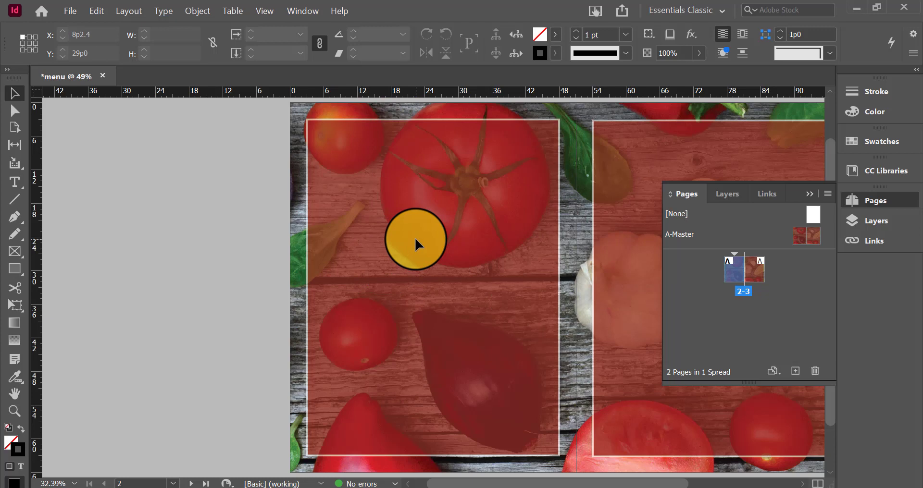
pyautogui.click(20, 253)
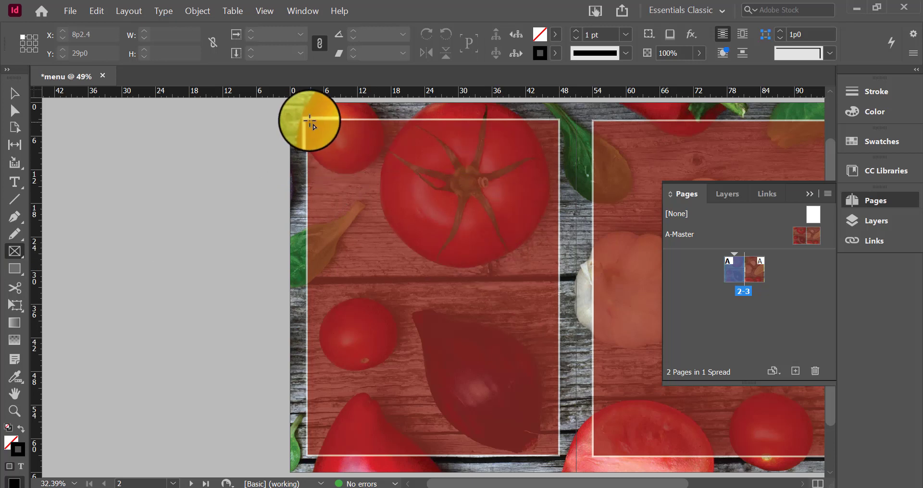
pyautogui.moveTo(309, 120)
pyautogui.mouseDown()
pyautogui.moveTo(468, 212)
pyautogui.moveTo(550, 233)
pyautogui.moveTo(557, 215)
pyautogui.mouseUp()
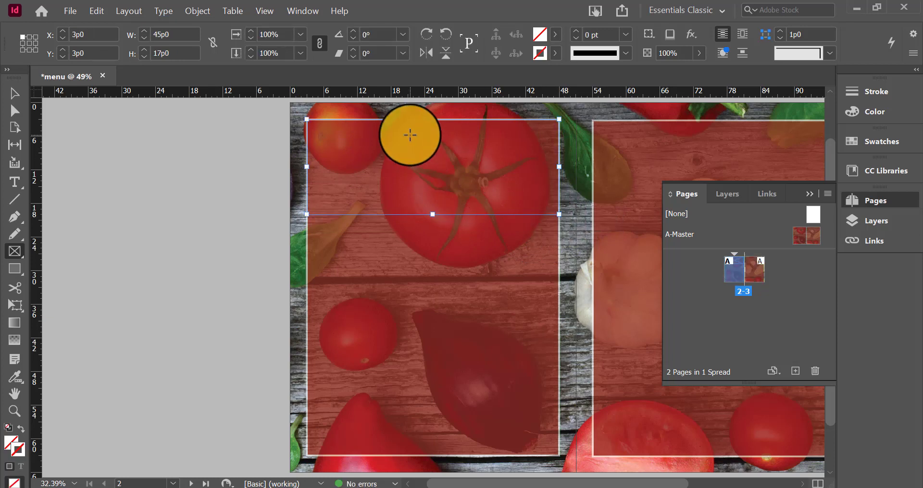
pyautogui.click(16, 182)
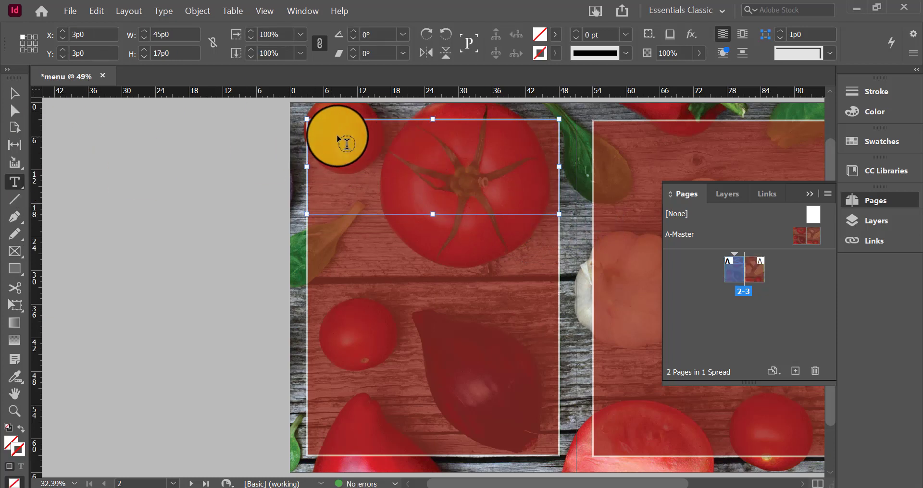
pyautogui.click(341, 136)
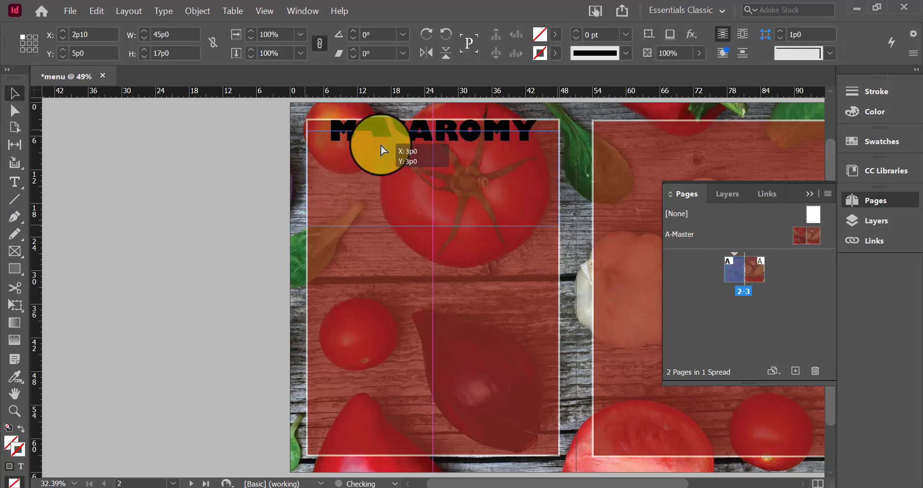
# Move the title frame down inside the first panel to about X 2p10, Y 5p0
pyautogui.moveTo(381, 150); pyautogui.dragTo(425, 150)
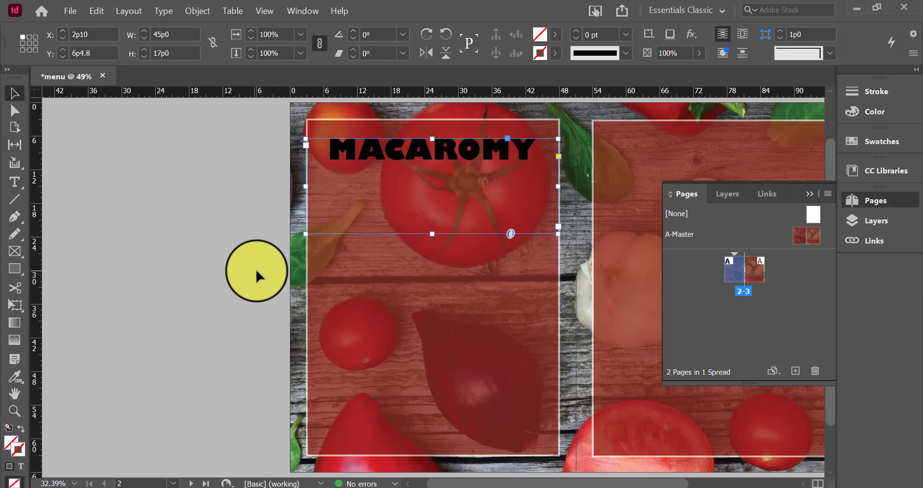
pyautogui.moveTo(494, 157); pyautogui.dragTo(492, 147)
pyautogui.click(199, 215)
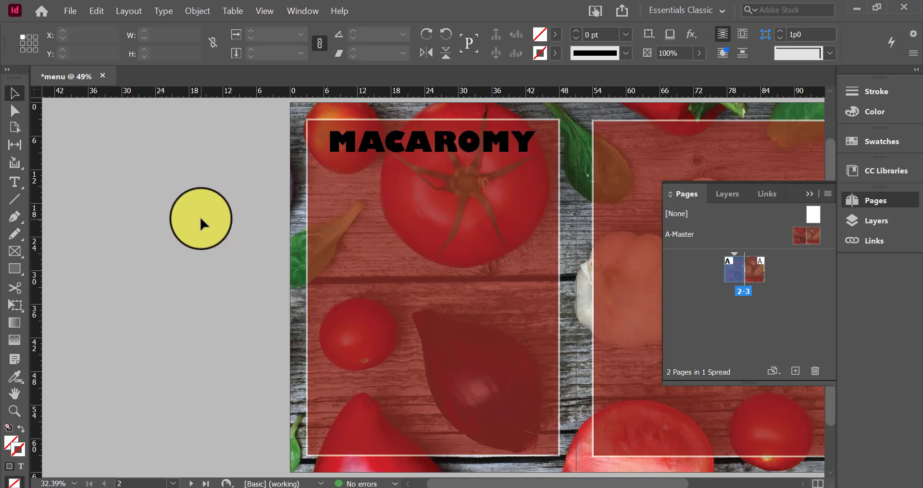
pyautogui.moveTo(475, 173); pyautogui.dragTo(439, 221)
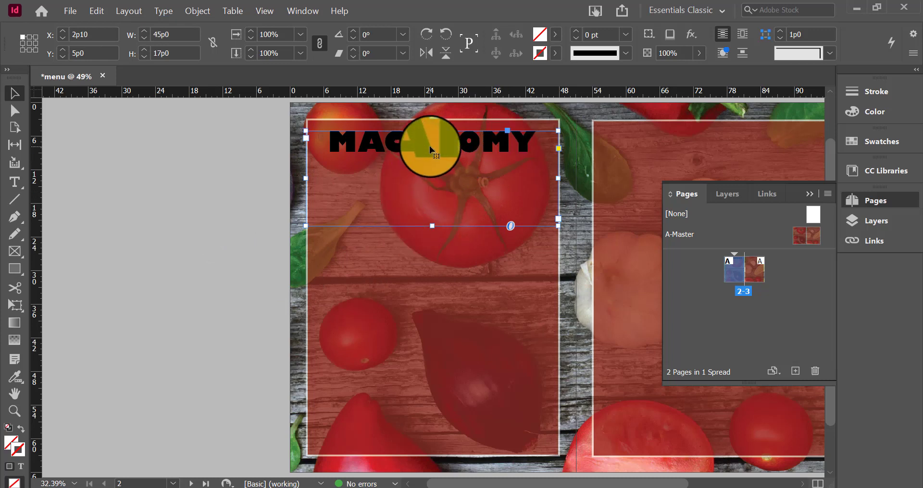
# Add the line "PIZZA & GELATO" below MACAROMY in the title frame
pyautogui.click(14, 182)
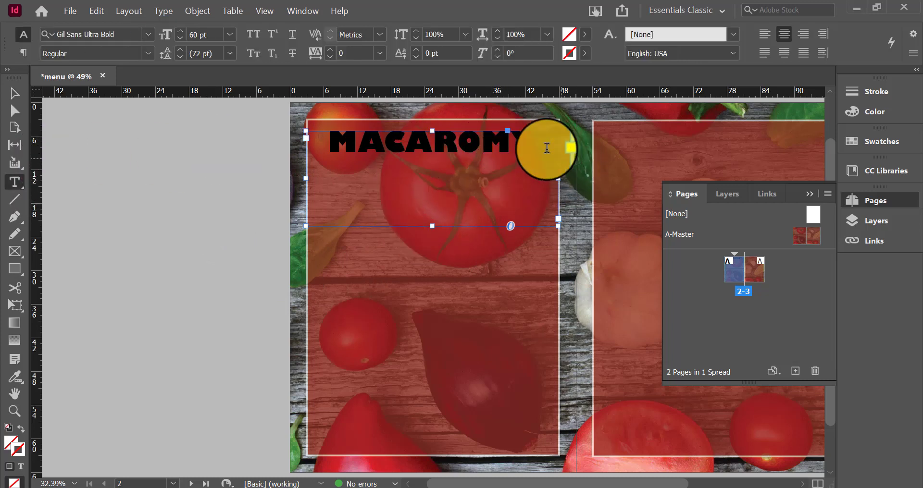
pyautogui.click(528, 142)
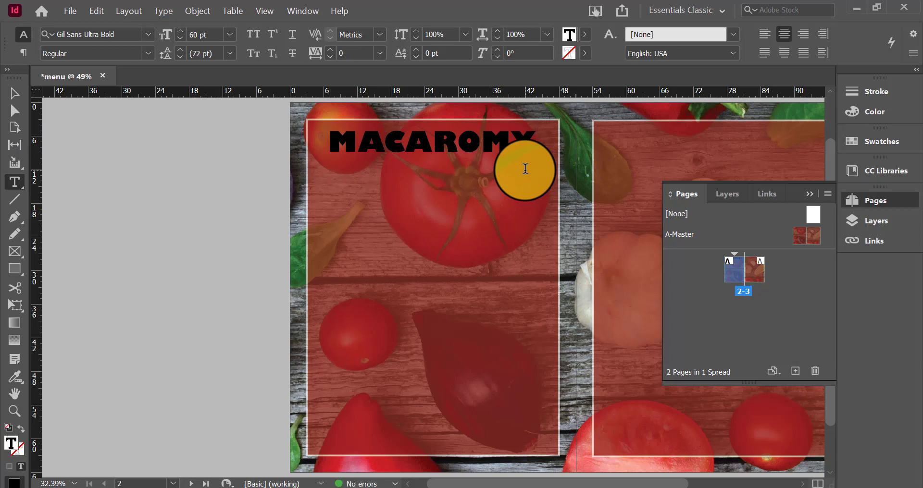
pyautogui.write('PIZZA')
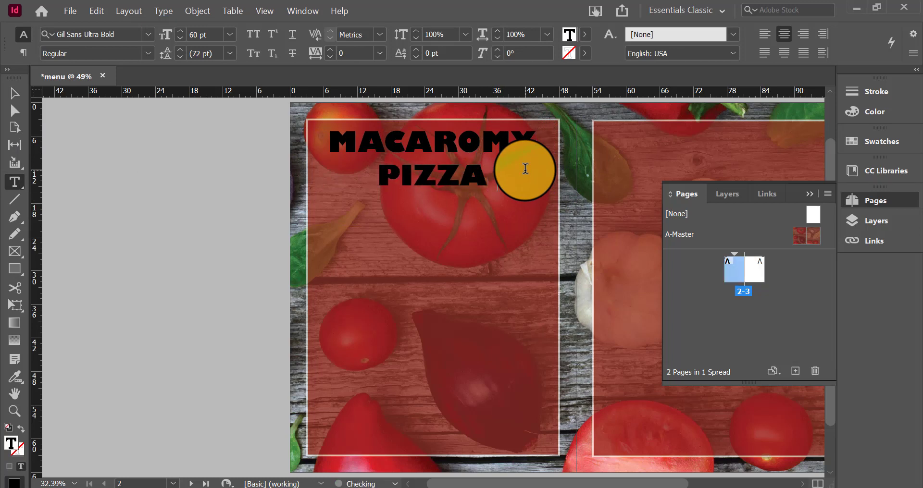
pyautogui.write(' & GRILL')
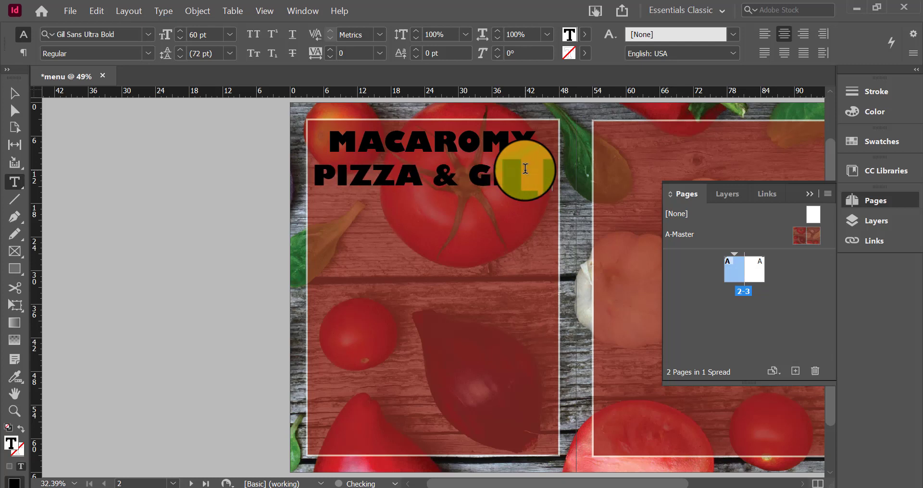
pyautogui.write('ATO')
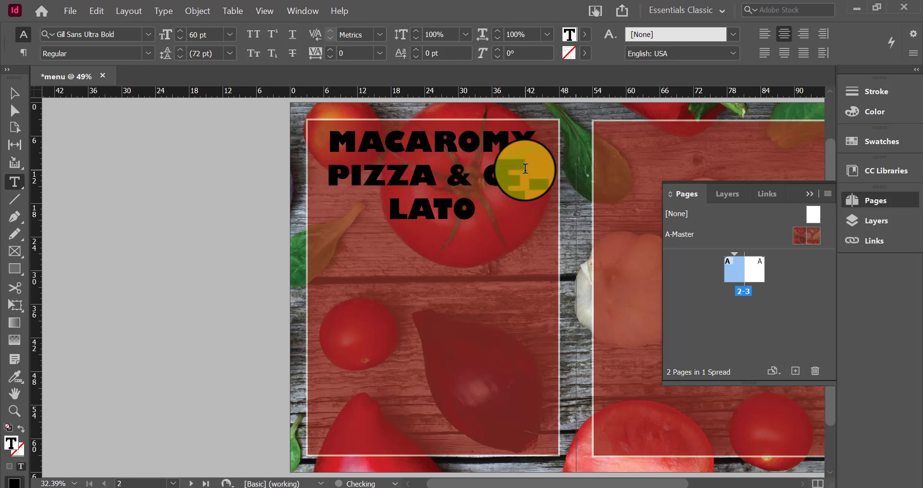
# Set the font size of the "PIZZA & GELATO" line in the title frame to 30 pt
pyautogui.hotkey('ctrl', 'a')
pyautogui.moveTo(478, 200); pyautogui.dragTo(326, 182)
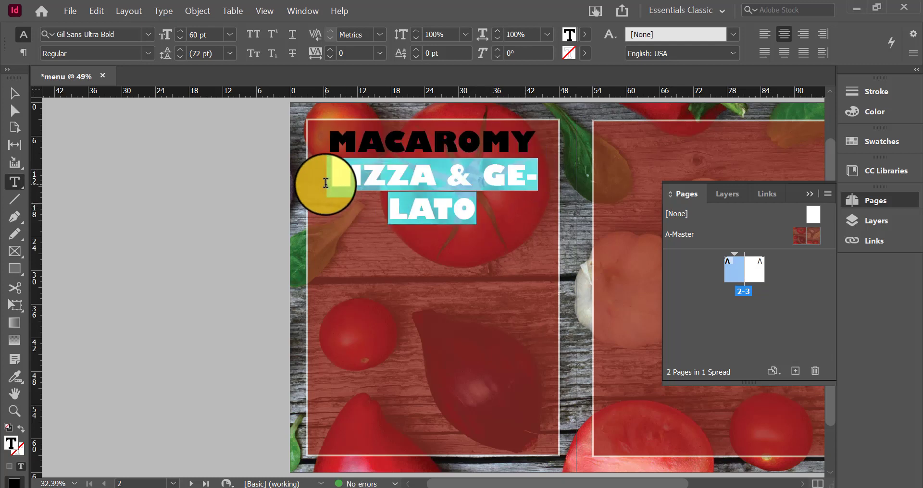
pyautogui.click(230, 34)
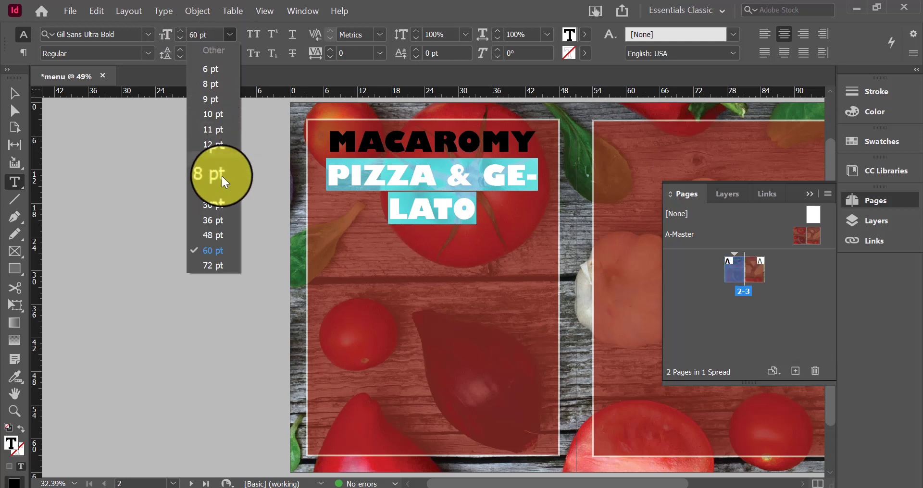
pyautogui.click(221, 207)
pyautogui.press('Escape')
pyautogui.click(452, 351)
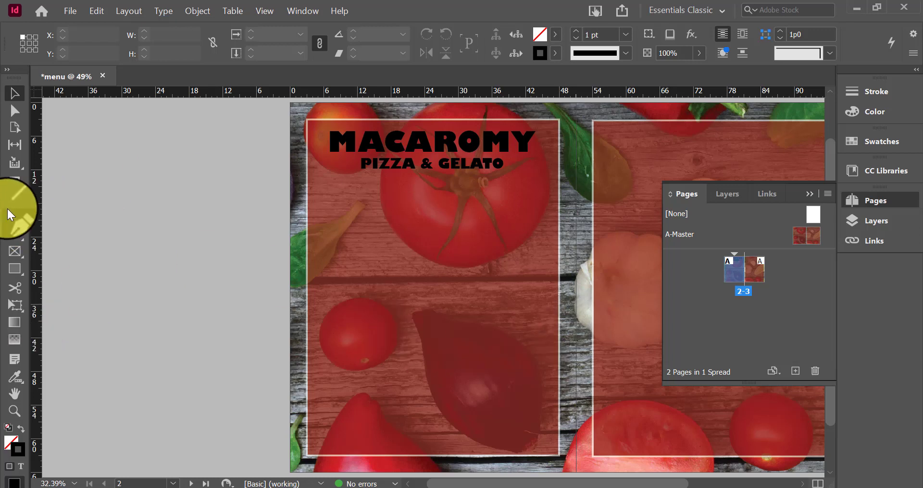
# Shorten the title frame from its lower edge to about 8p9.6 high so it ends just beneath the PIZZA & GELATO line
pyautogui.click(358, 187)
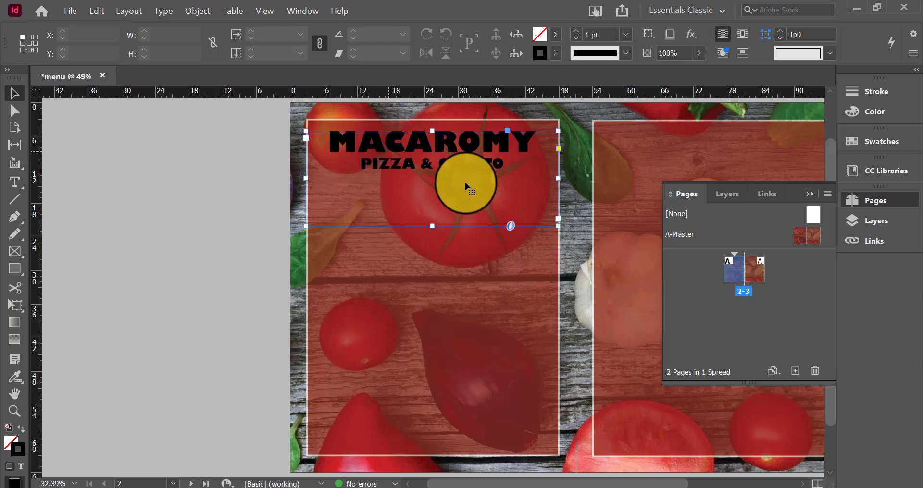
pyautogui.moveTo(426, 229); pyautogui.dragTo(435, 180)
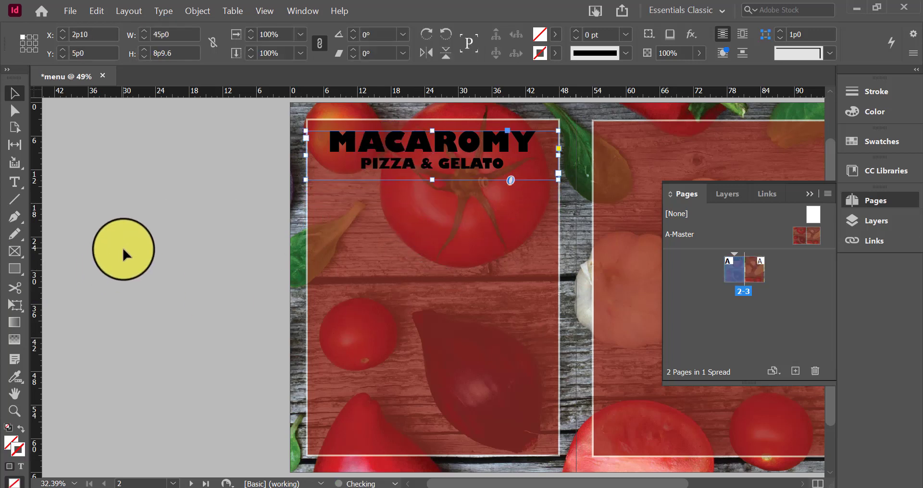
pyautogui.click(124, 250)
# Draw an empty rectangle frame about 42p0 by 29p0 below the title, at about X 4p4.8, Y 17p7.2
pyautogui.click(15, 250)
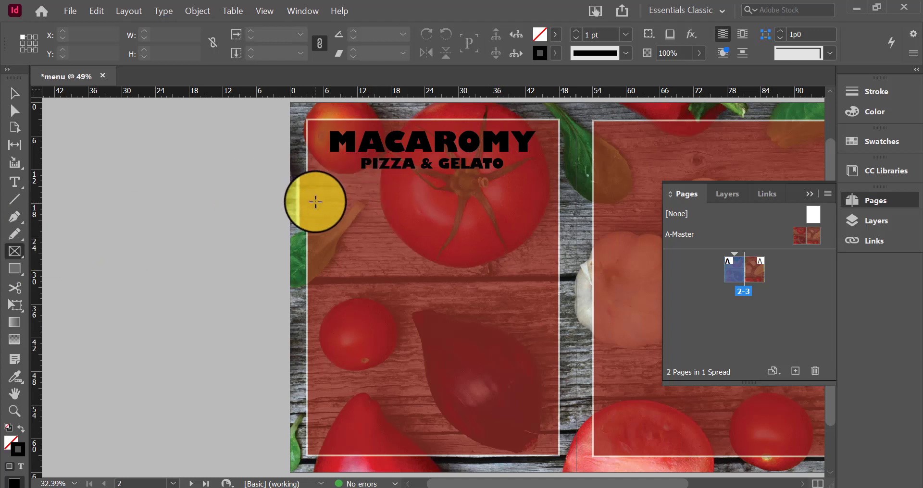
pyautogui.moveTo(315, 201); pyautogui.dragTo(551, 359)
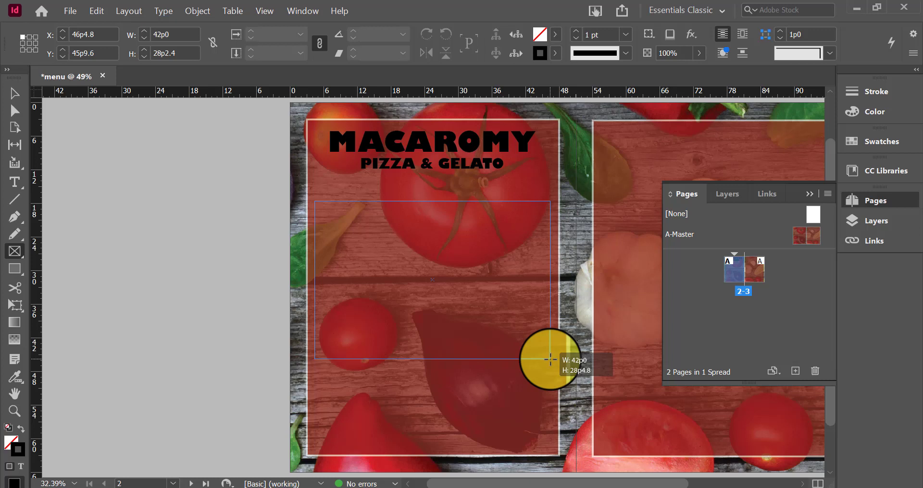
pyautogui.moveTo(551, 359); pyautogui.dragTo(550, 364)
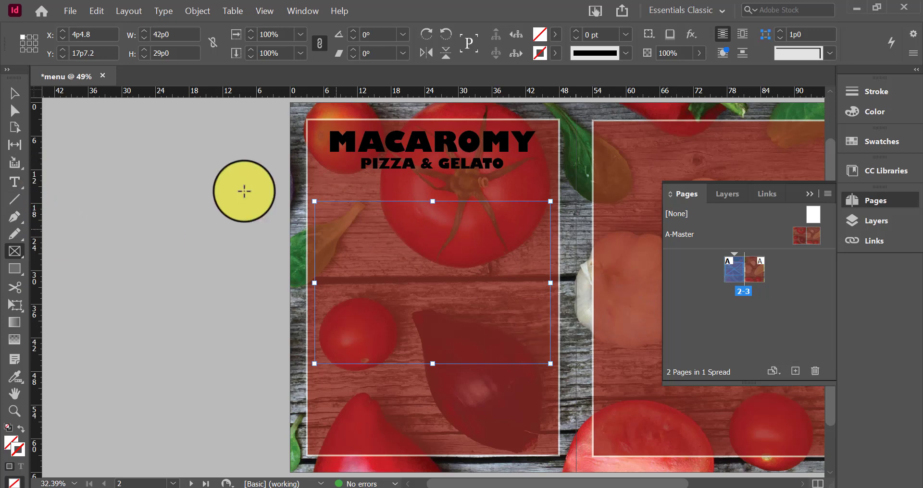
# Convert the empty frame to a text frame and insert a table with 4 body rows, 4 columns and 1 header row
pyautogui.click(14, 182)
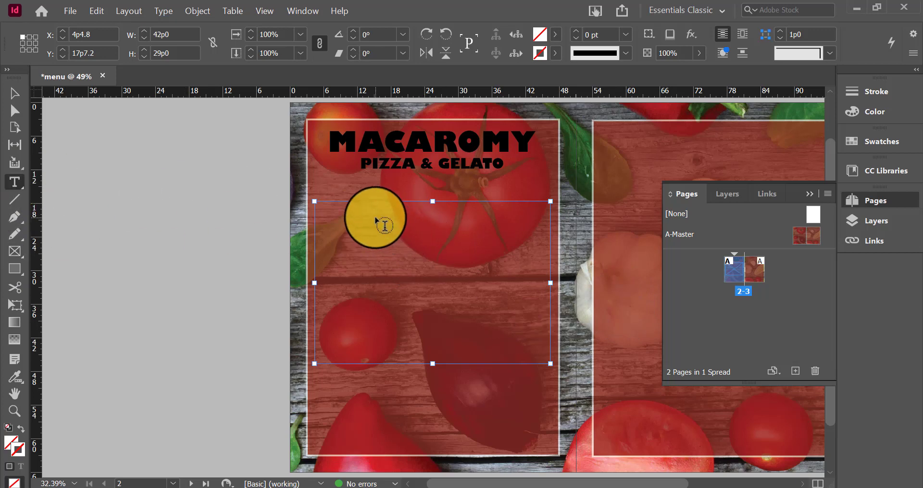
pyautogui.click(376, 218)
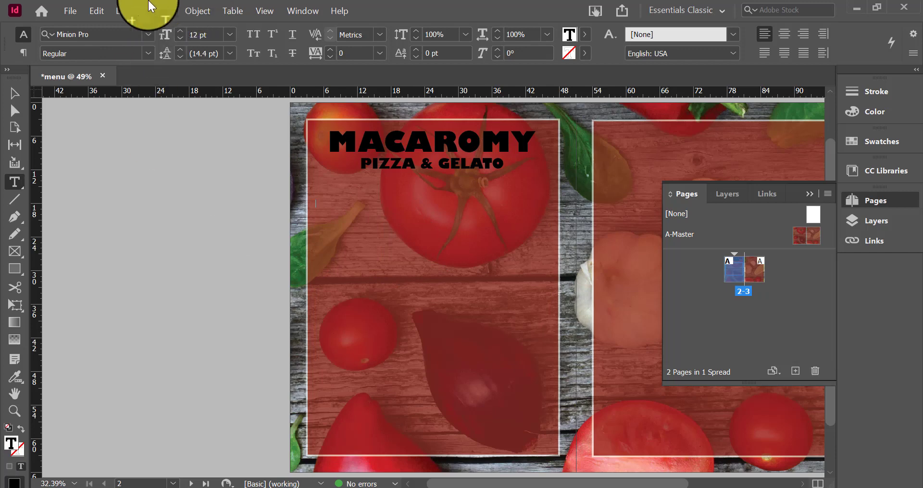
pyautogui.click(238, 13)
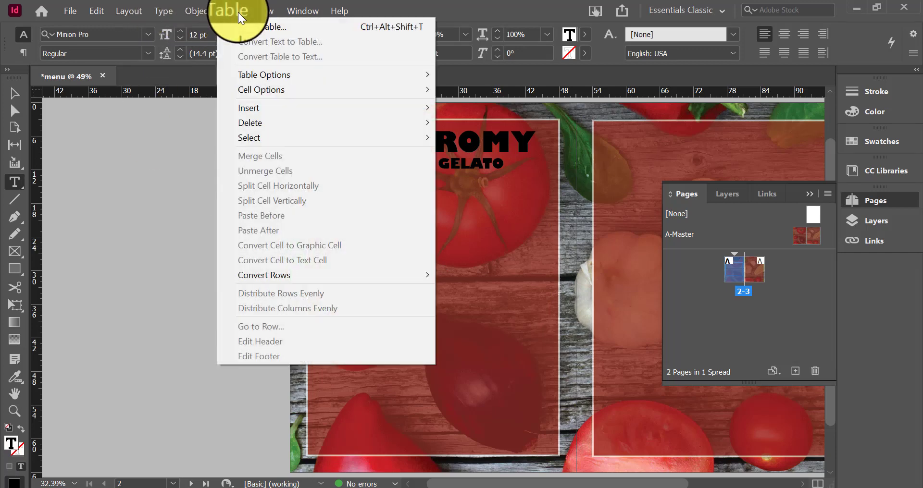
pyautogui.click(243, 23)
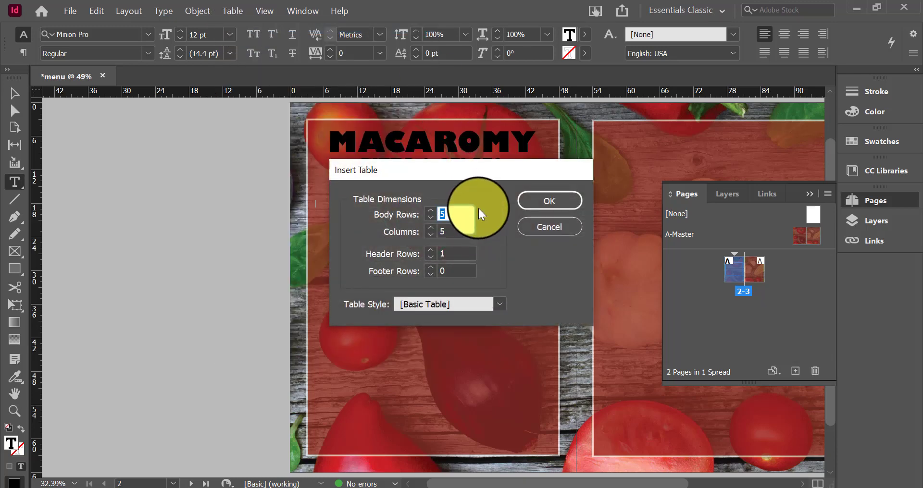
pyautogui.write('4')
pyautogui.moveTo(451, 232); pyautogui.dragTo(436, 233)
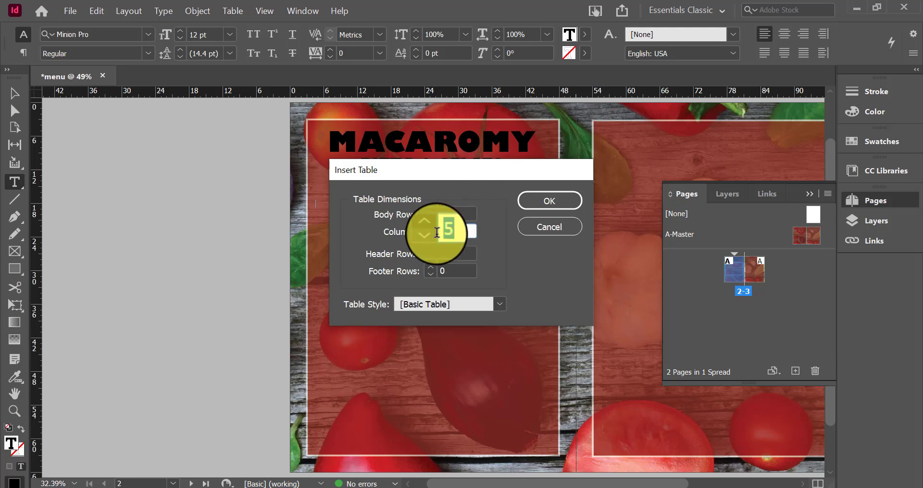
pyautogui.write('4')
pyautogui.click(457, 252)
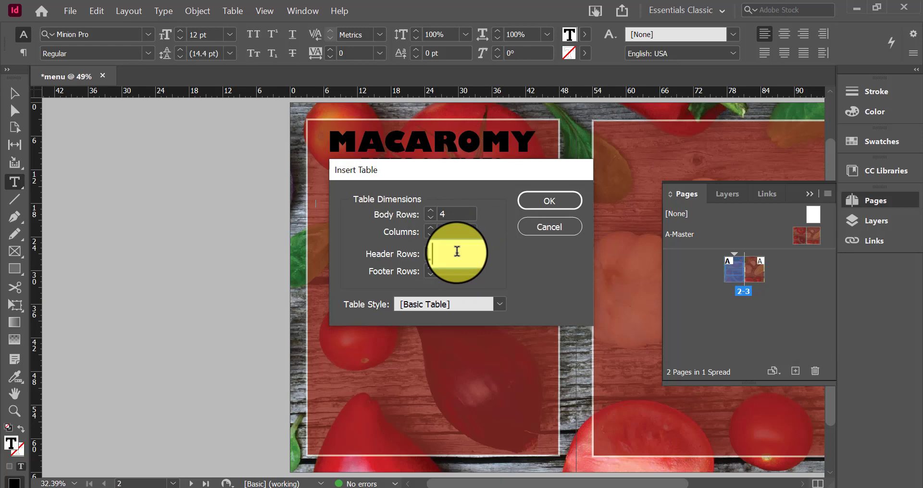
pyautogui.write('1')
pyautogui.click(562, 200)
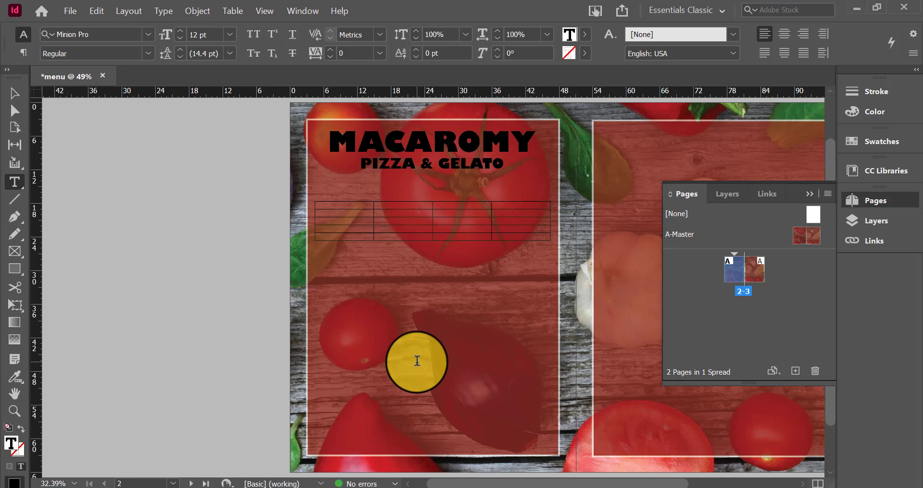
# Fill the table's header row with the centred headings CRUST, SAUCE, CHEESE and TOPPINGS
pyautogui.click(787, 36)
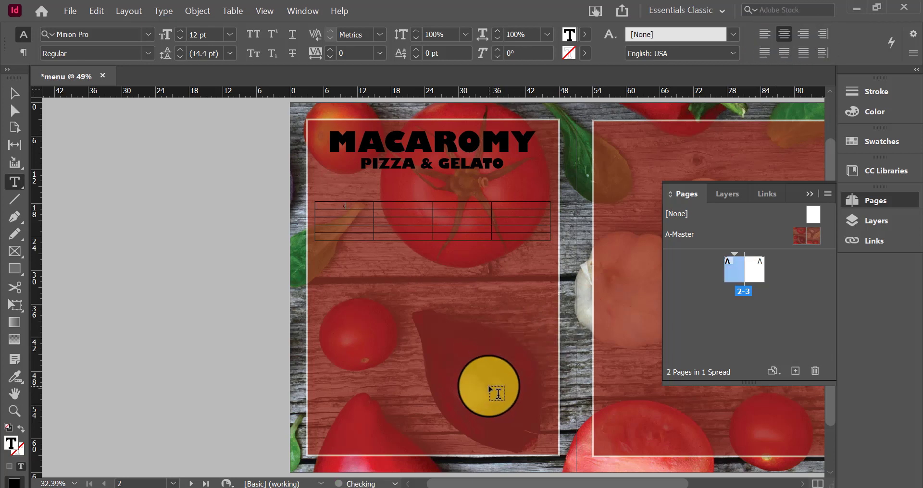
pyautogui.write('CRUST')
pyautogui.click(422, 201)
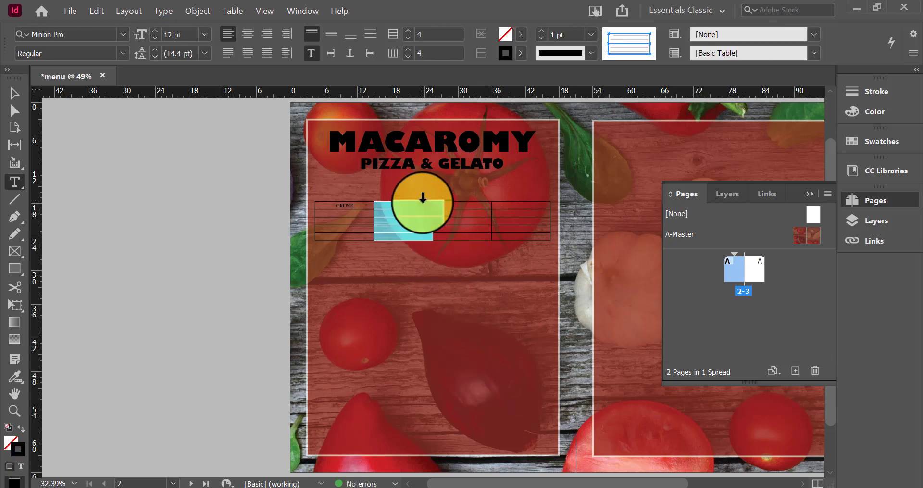
pyautogui.click(411, 207)
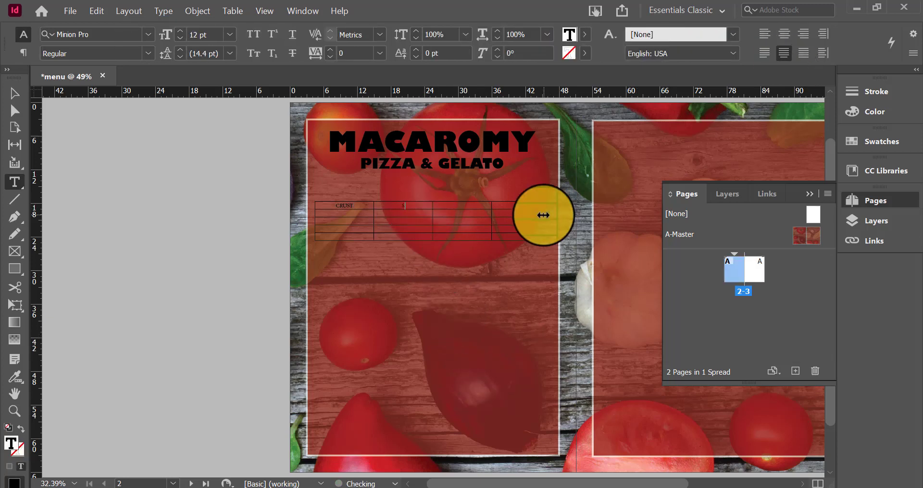
pyautogui.write('SAUCE')
pyautogui.click(543, 215)
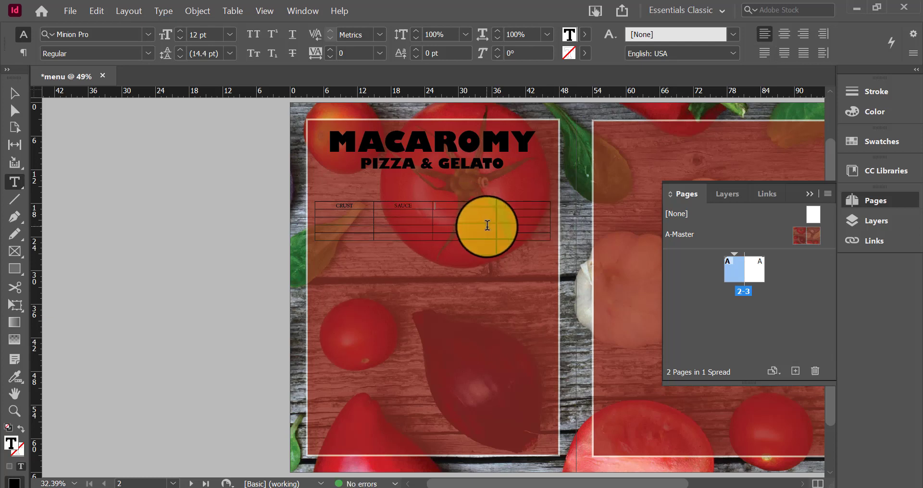
pyautogui.write('CHEESE')
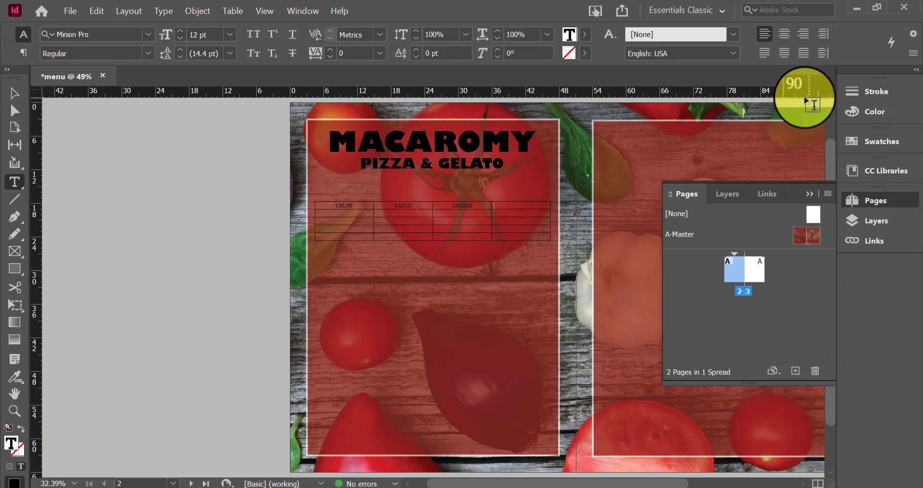
pyautogui.click(785, 54)
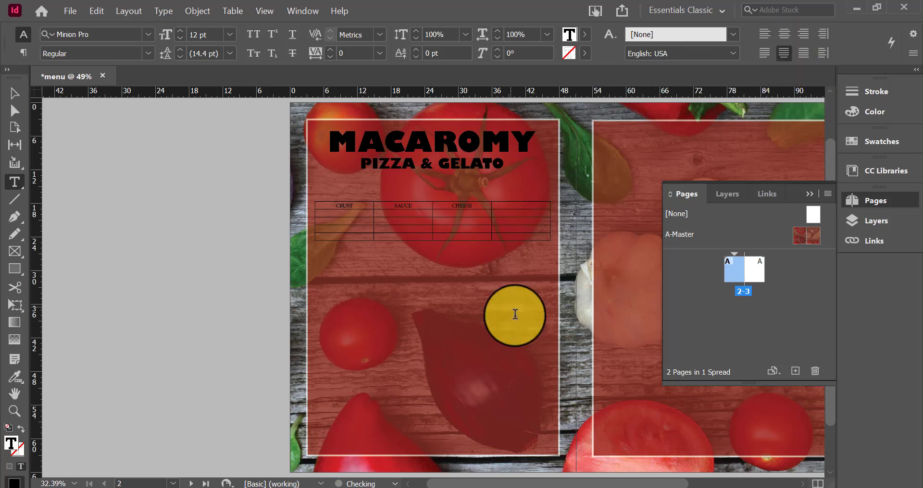
pyautogui.write('TOPPINGS')
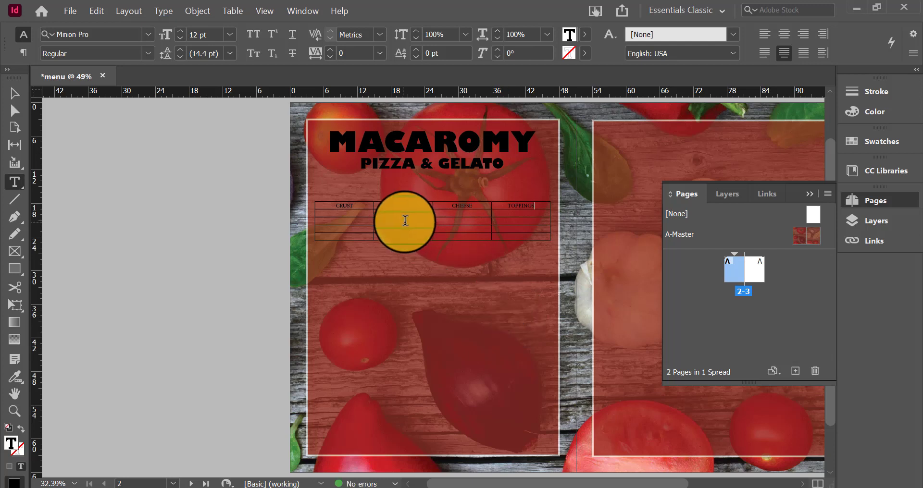
# Fill the four body rows with crust, sauce, cheese and topping options, using Deep Dish, NY Style, Flatbread and School Lunch Style as crusts
pyautogui.click(343, 218)
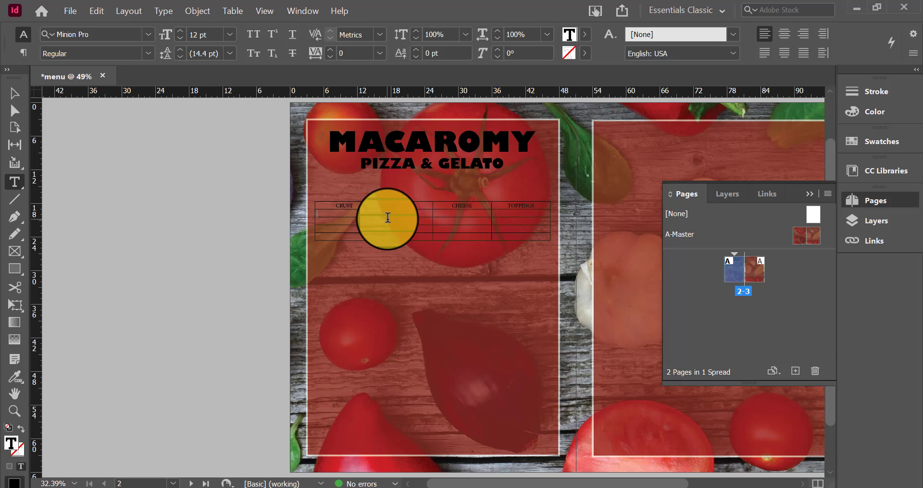
pyautogui.write('Deep Dish')
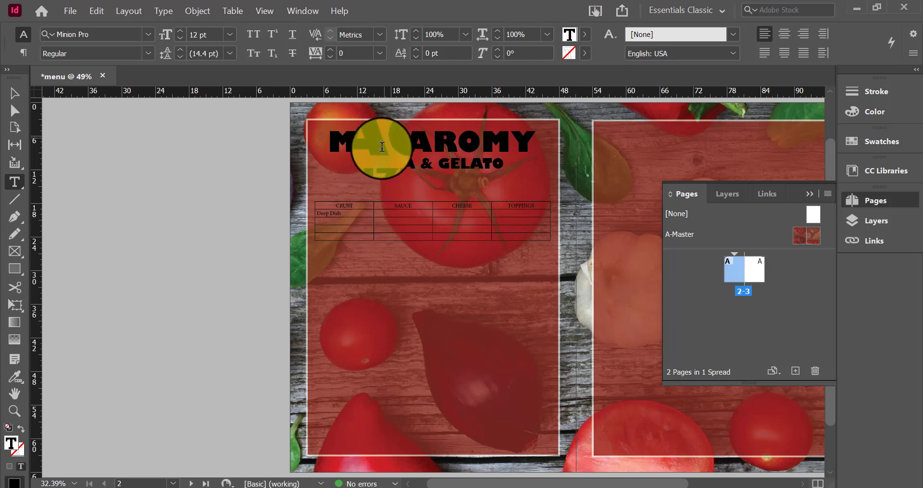
pyautogui.click(360, 206)
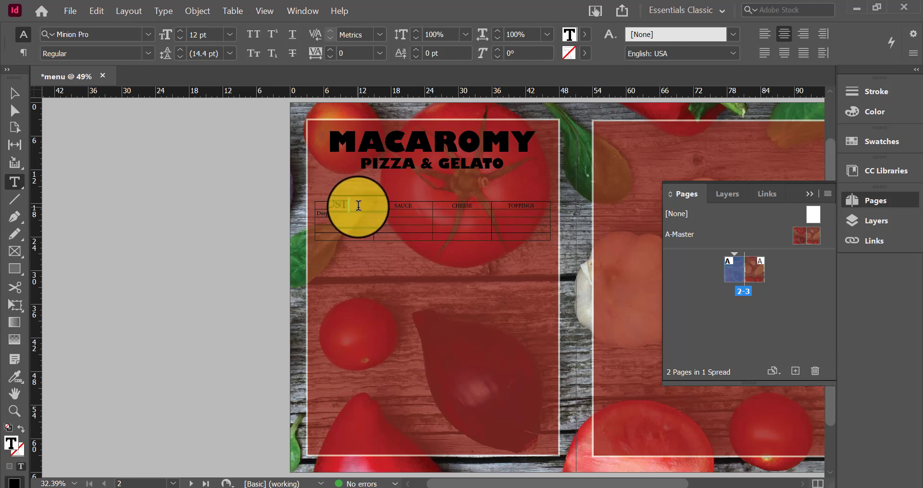
pyautogui.moveTo(359, 205); pyautogui.dragTo(327, 206)
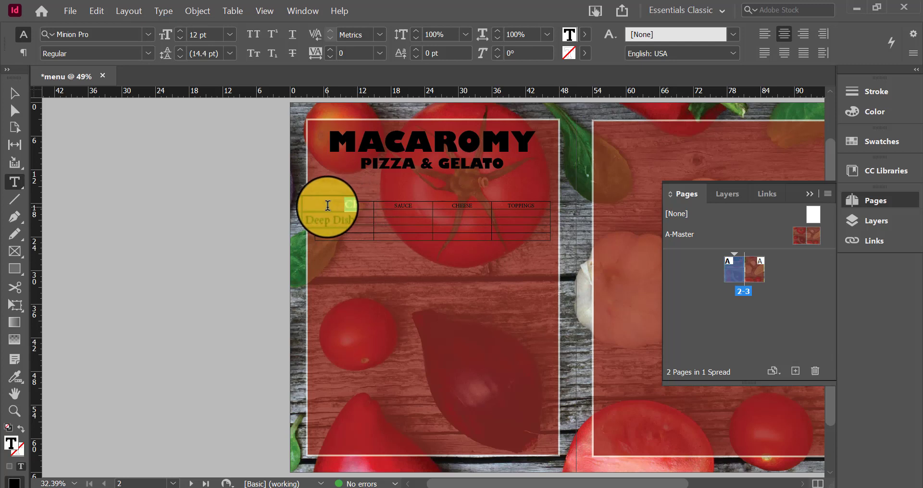
pyautogui.click(419, 204)
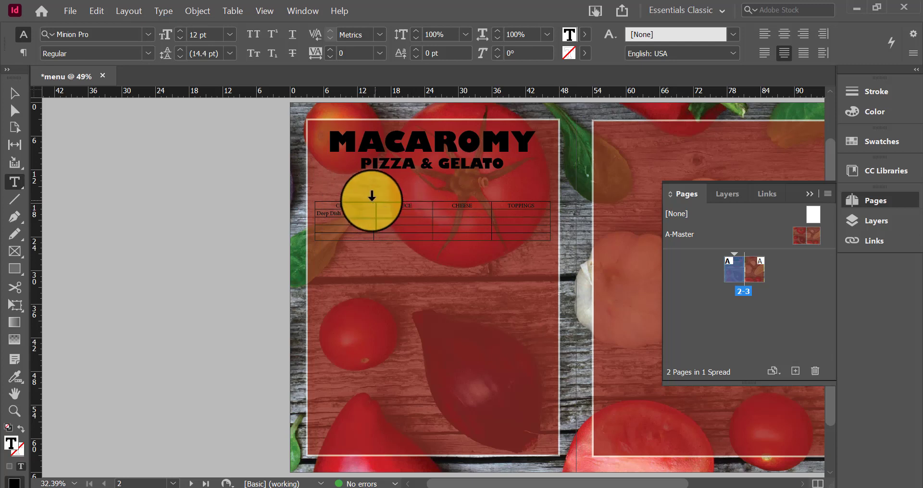
pyautogui.click(350, 222)
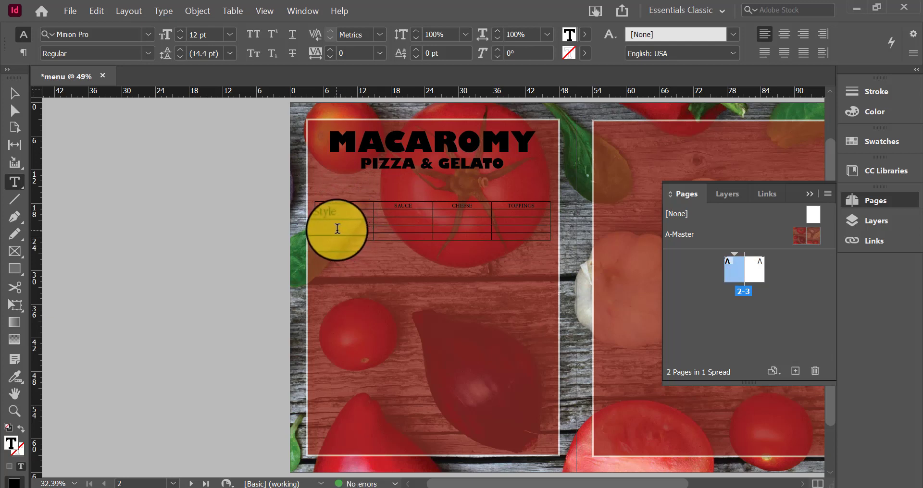
pyautogui.click(338, 228)
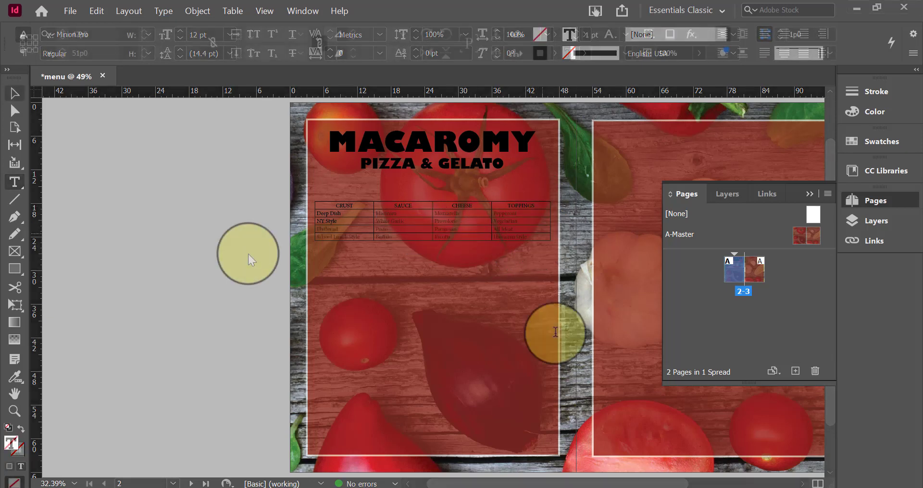
pyautogui.press('Escape')
pyautogui.click(248, 254)
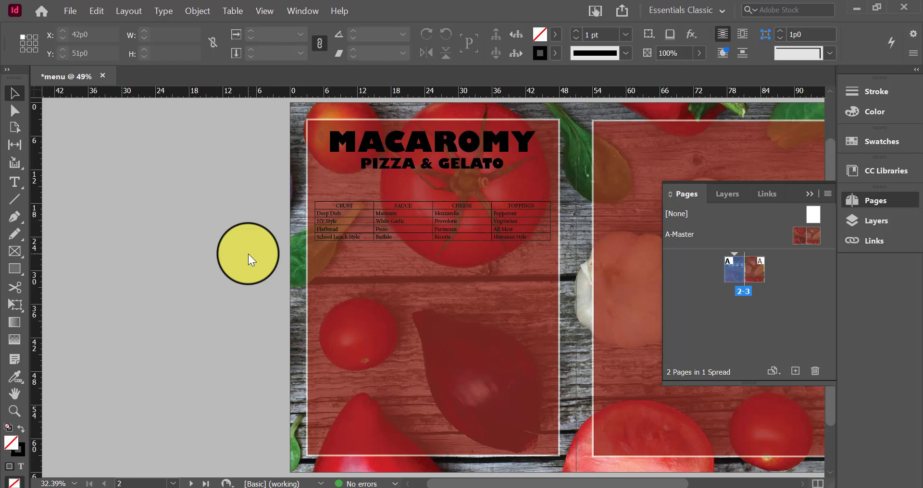
# Set the text in the table's four body rows to 18 pt
pyautogui.click(15, 182)
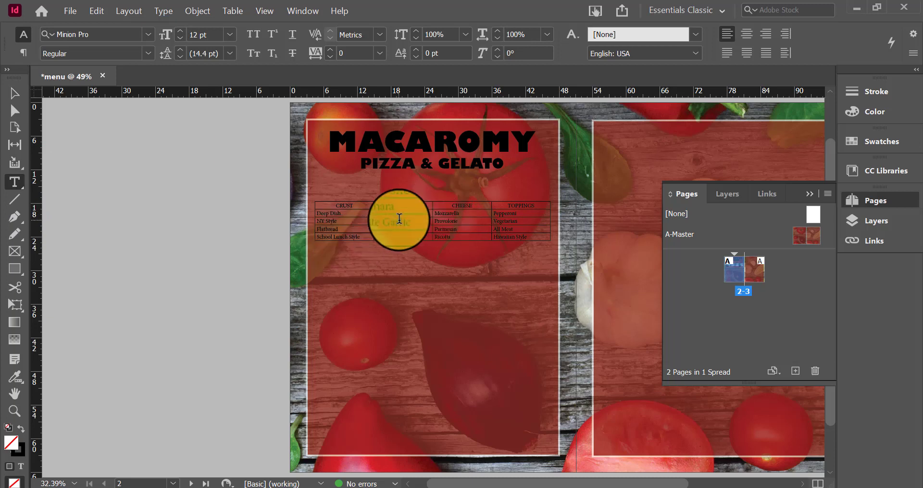
pyautogui.click(14, 92)
pyautogui.click(373, 214)
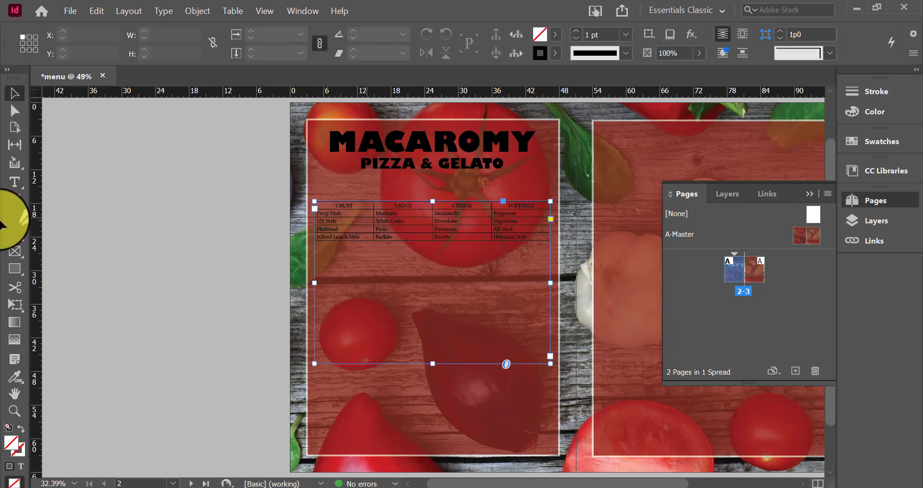
pyautogui.click(14, 182)
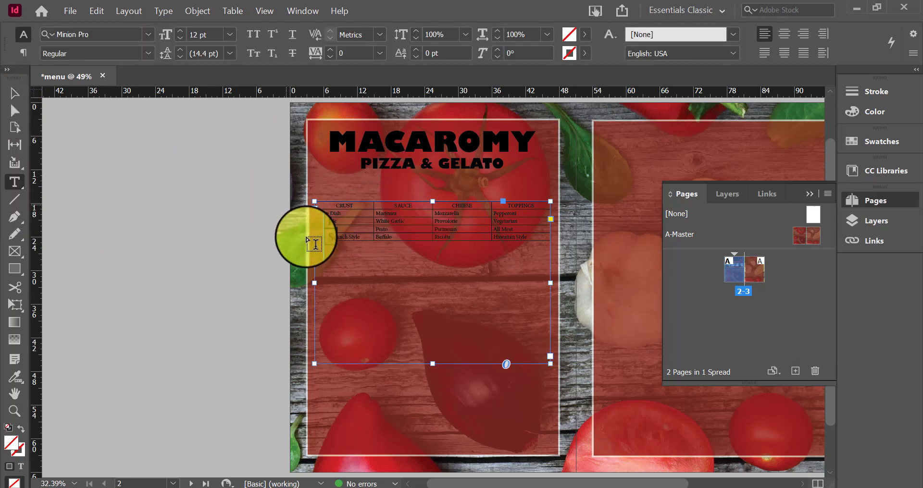
pyautogui.click(370, 204)
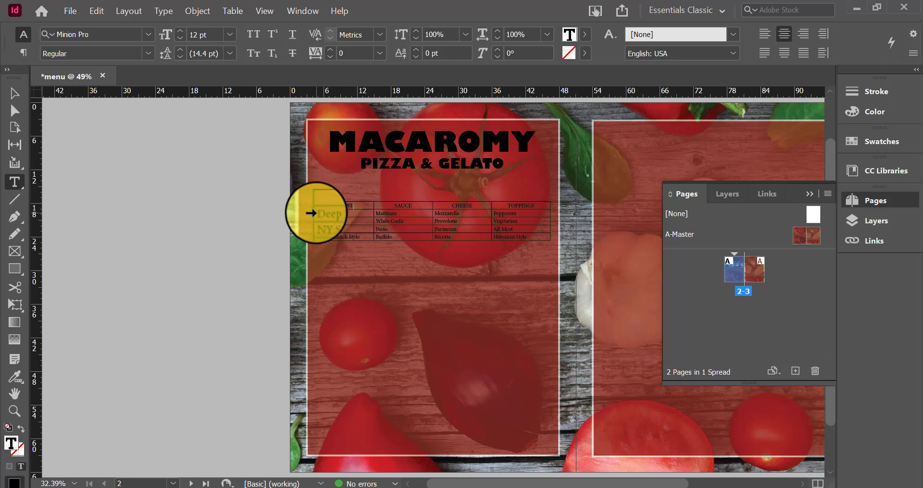
pyautogui.doubleClick(362, 220)
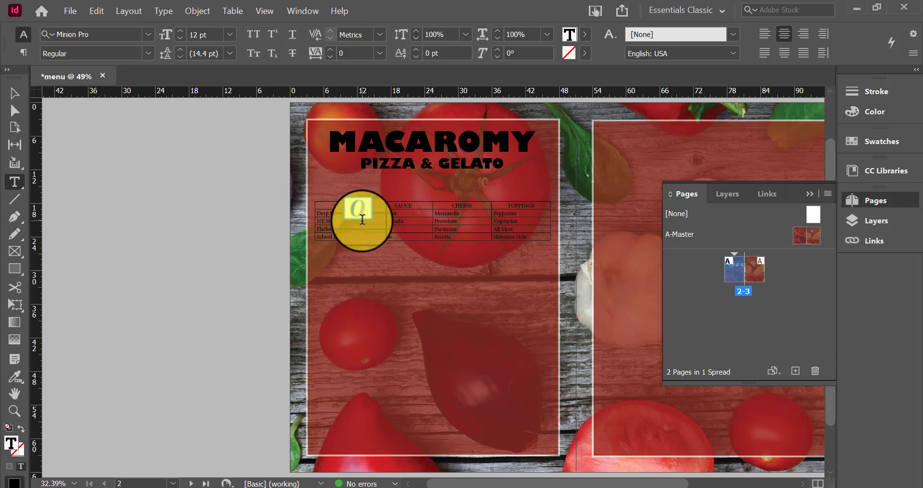
pyautogui.click(529, 236)
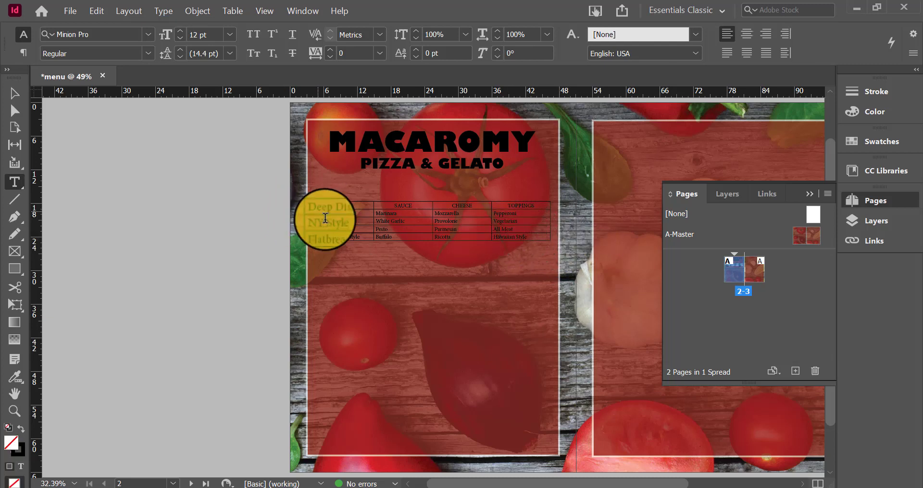
pyautogui.moveTo(318, 212); pyautogui.dragTo(514, 238)
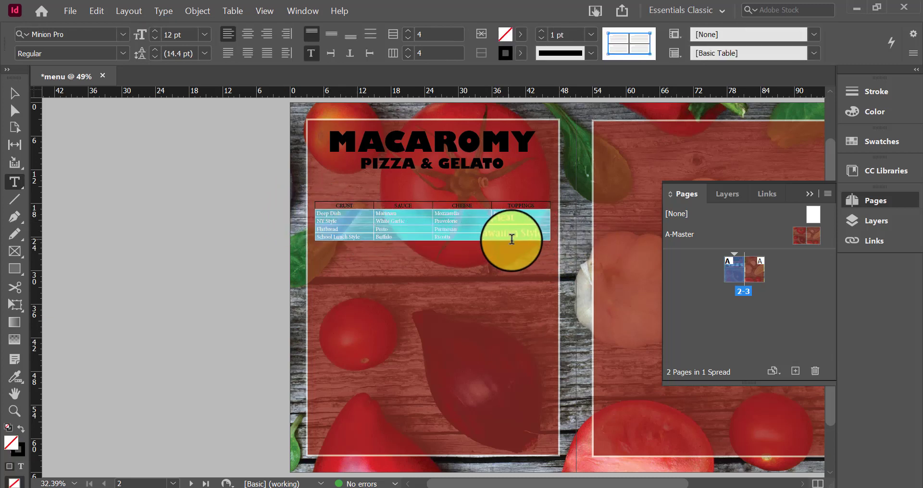
pyautogui.click(203, 33)
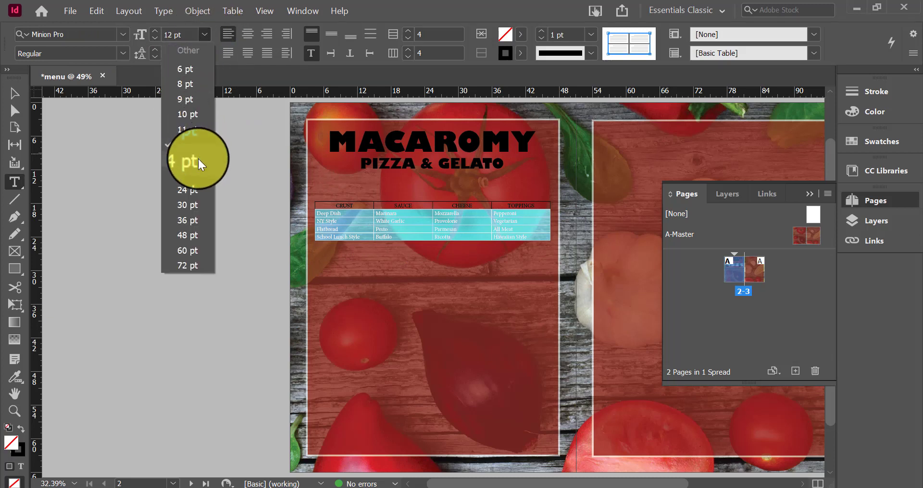
pyautogui.click(189, 190)
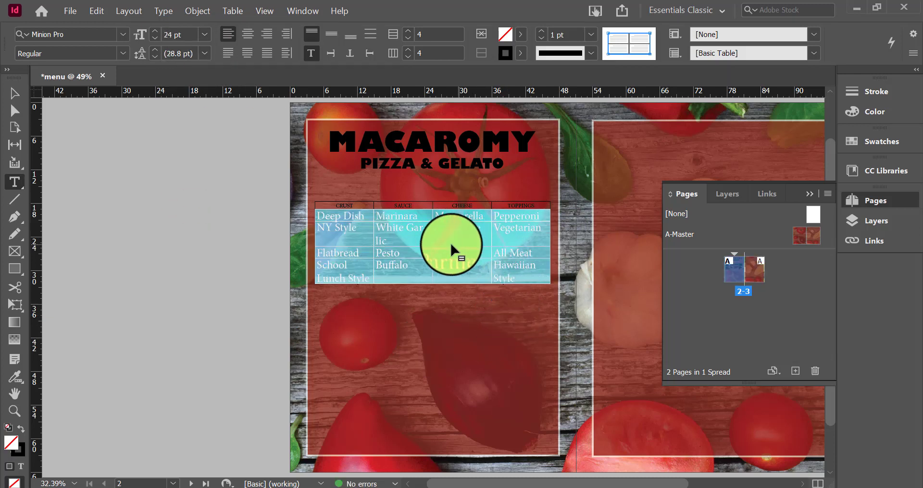
pyautogui.click(204, 34)
pyautogui.click(193, 172)
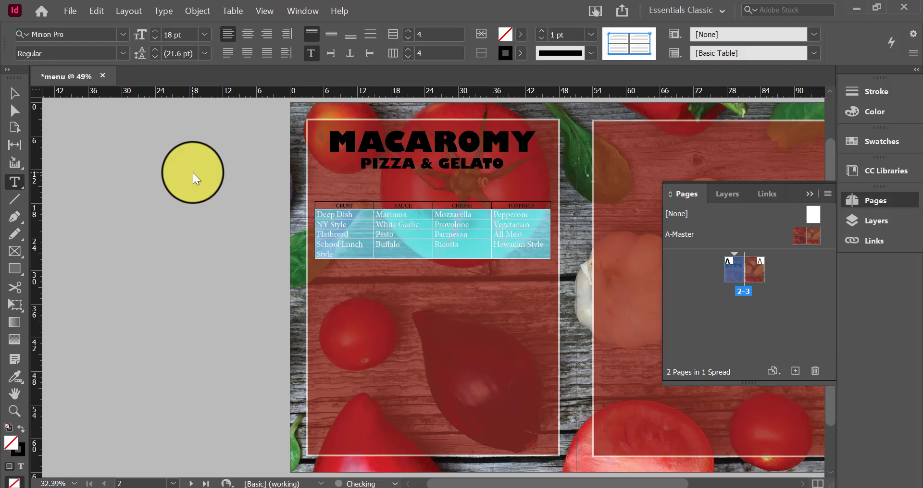
# Set the text in the table's header row to 24 pt
pyautogui.click(459, 207)
pyautogui.moveTo(545, 203); pyautogui.dragTo(330, 204)
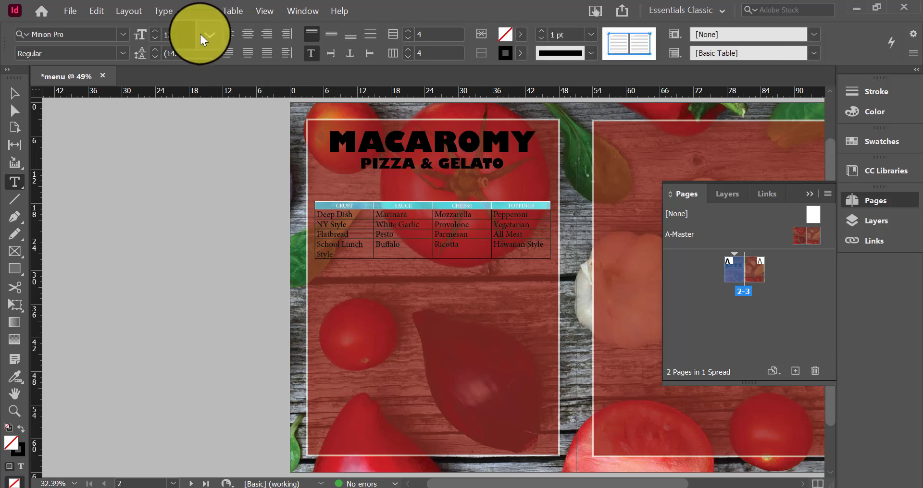
pyautogui.click(200, 33)
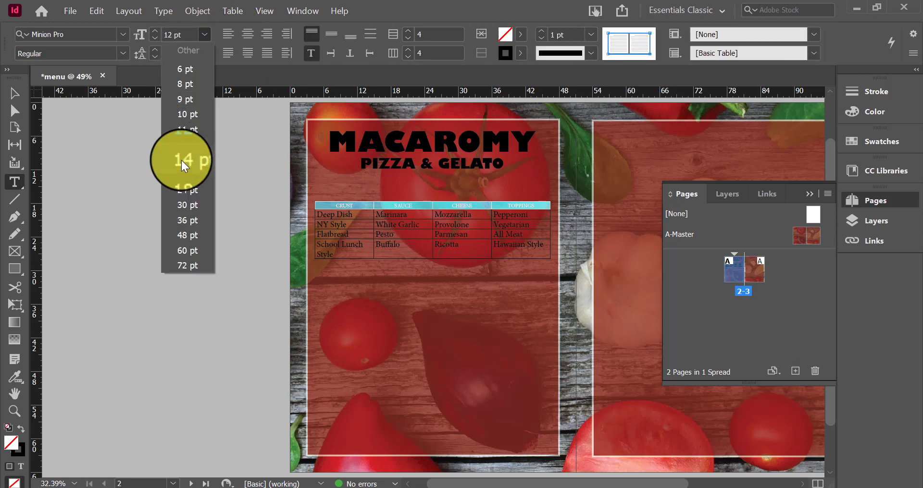
pyautogui.click(189, 192)
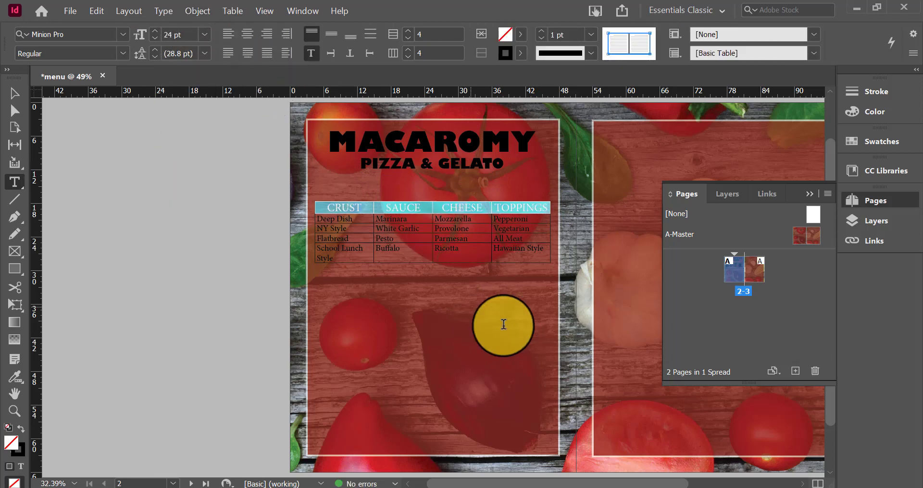
pyautogui.click(204, 34)
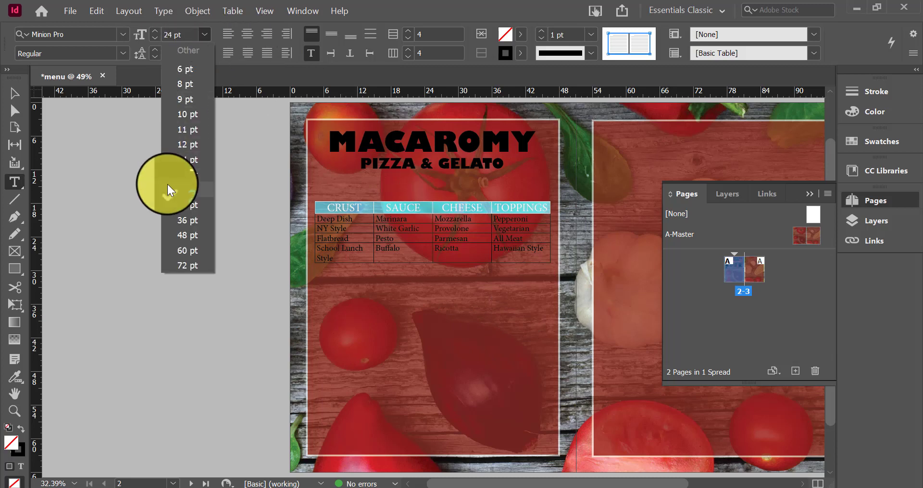
pyautogui.click(172, 201)
pyautogui.click(204, 35)
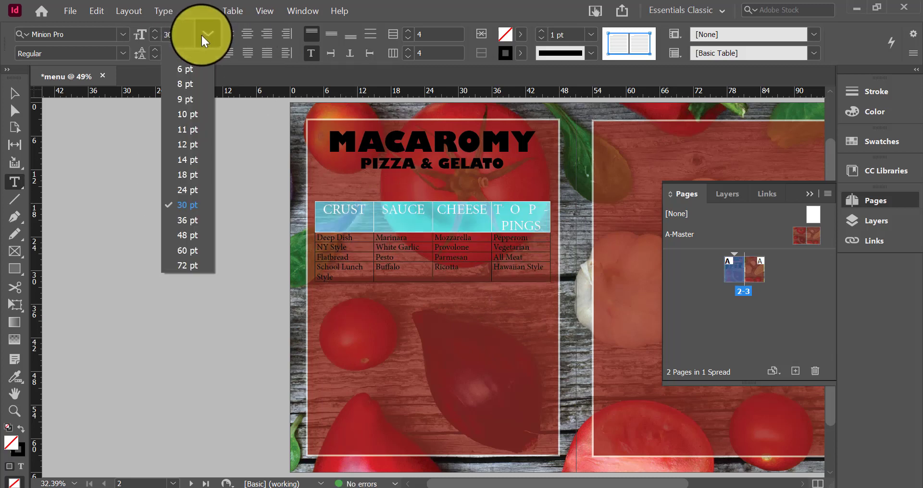
pyautogui.click(191, 182)
pyautogui.click(540, 254)
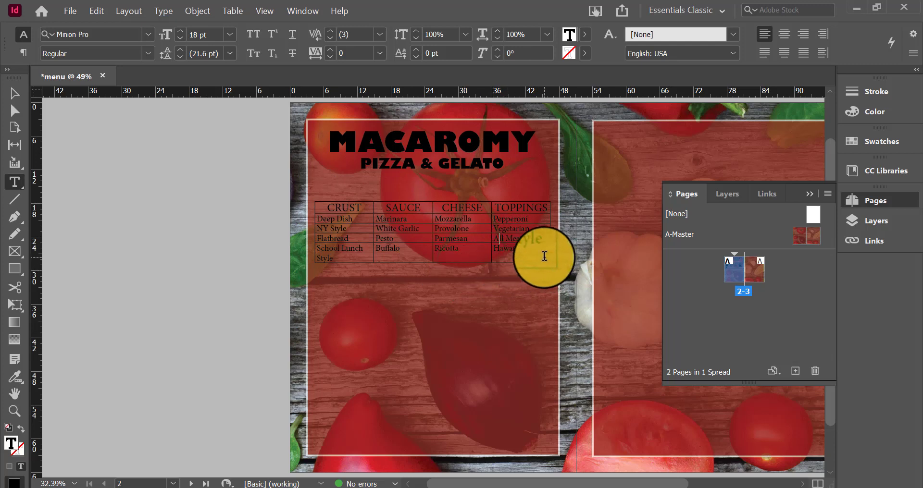
# Select the body cells and set the table border colour to [Paper] in the table setup options, keeping the preview on
pyautogui.moveTo(532, 252); pyautogui.dragTo(321, 218)
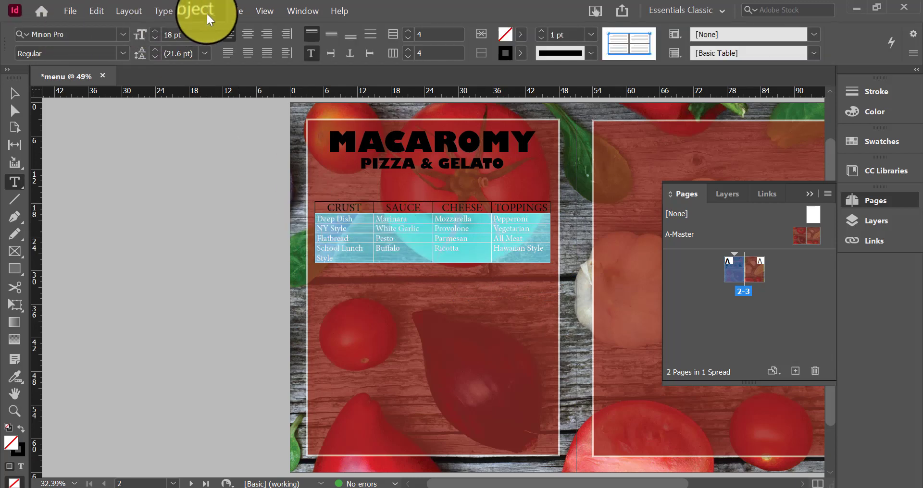
pyautogui.click(226, 12)
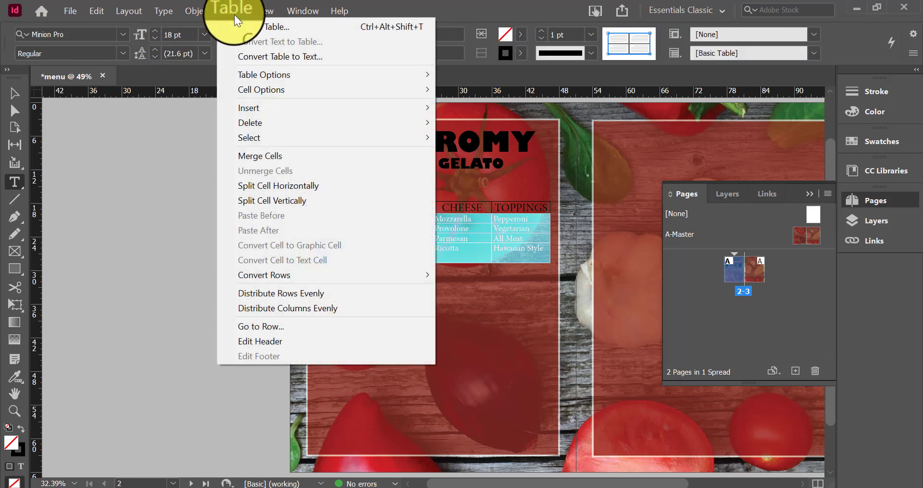
pyautogui.moveTo(260, 75)
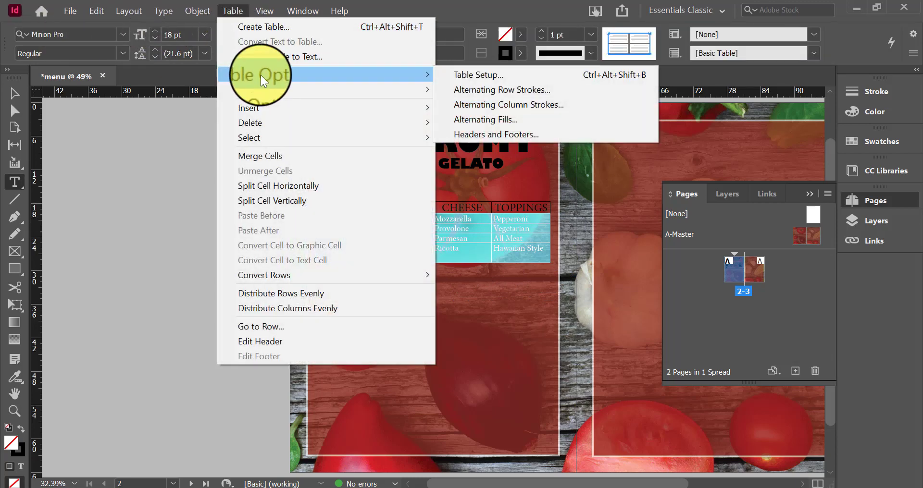
pyautogui.click(494, 78)
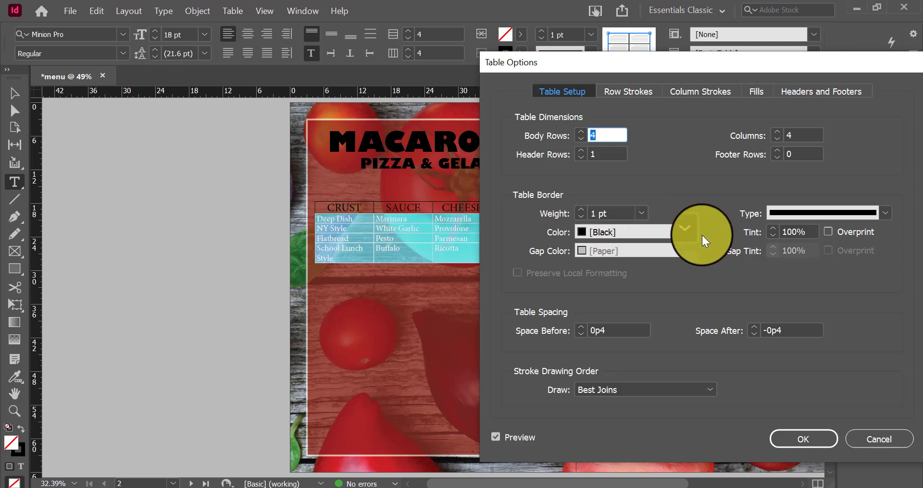
pyautogui.click(355, 228)
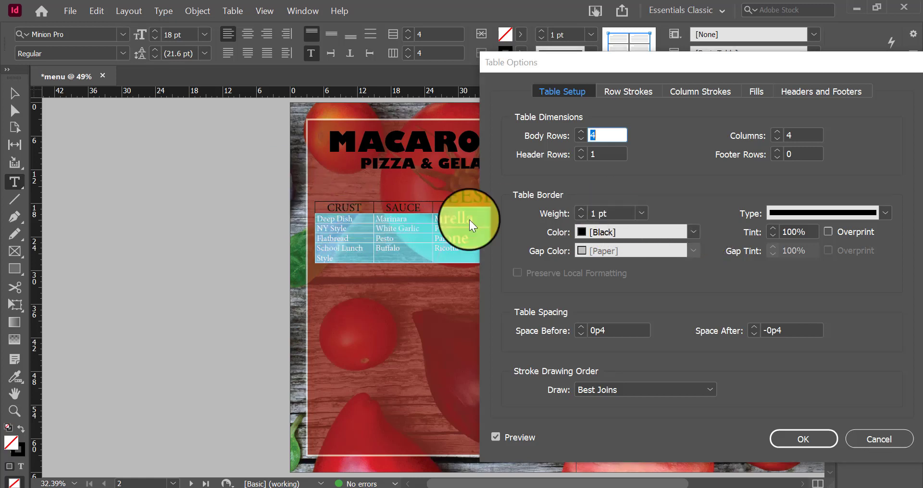
pyautogui.click(691, 232)
pyautogui.click(690, 232)
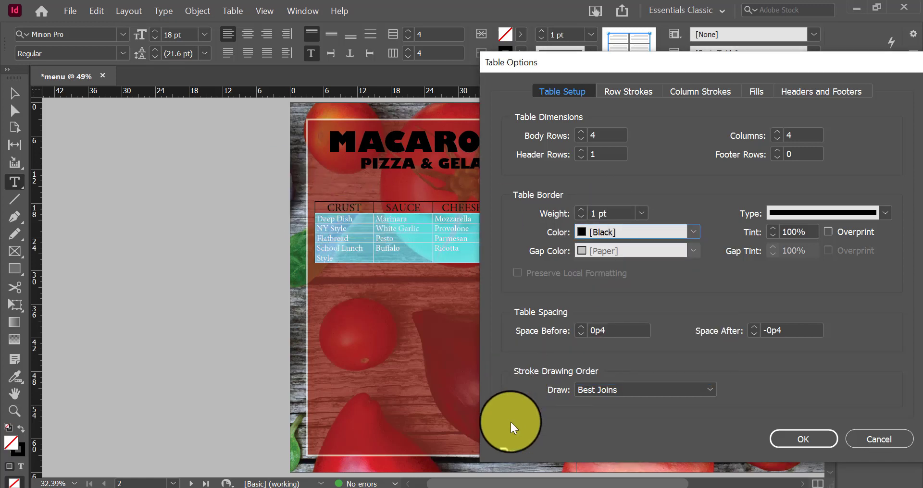
pyautogui.click(494, 438)
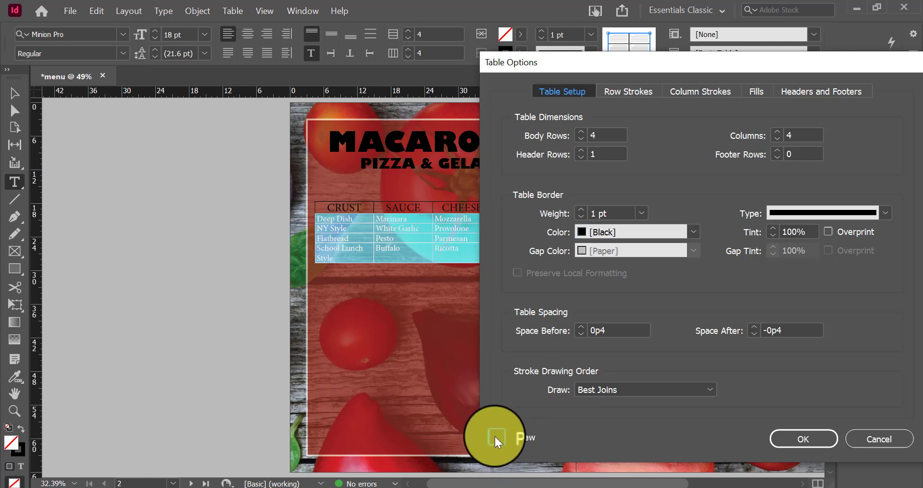
pyautogui.click(495, 437)
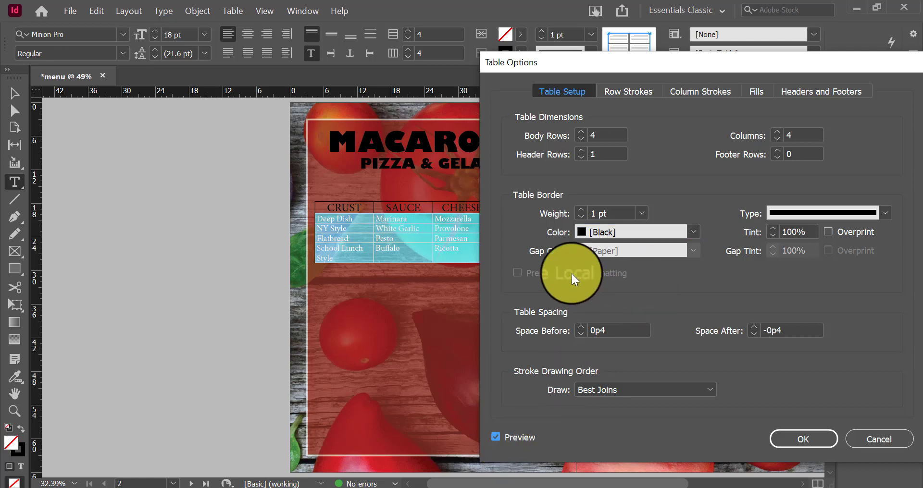
pyautogui.click(691, 232)
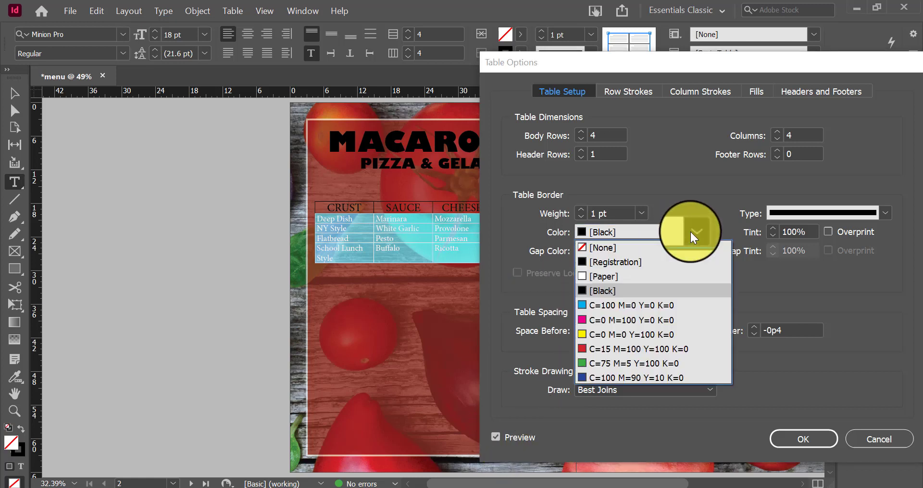
pyautogui.click(622, 275)
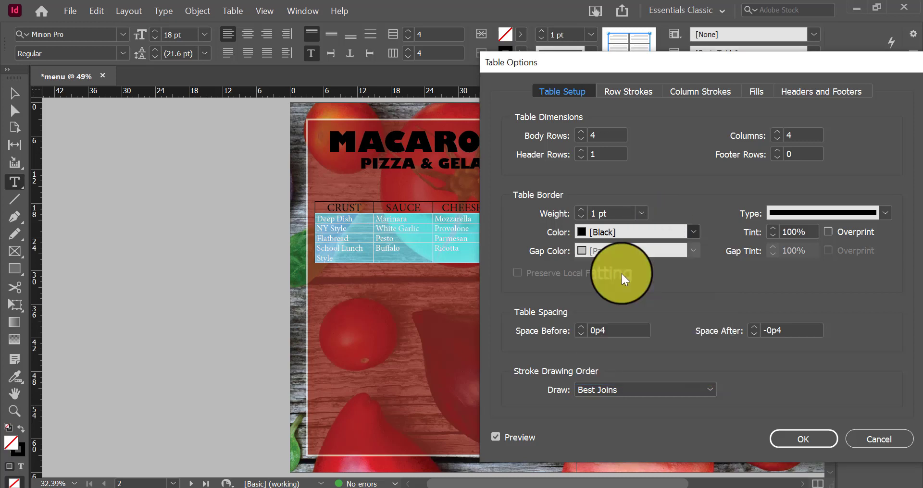
# Set the table border weight to 2 pt and apply the table options
pyautogui.click(637, 216)
pyautogui.click(624, 249)
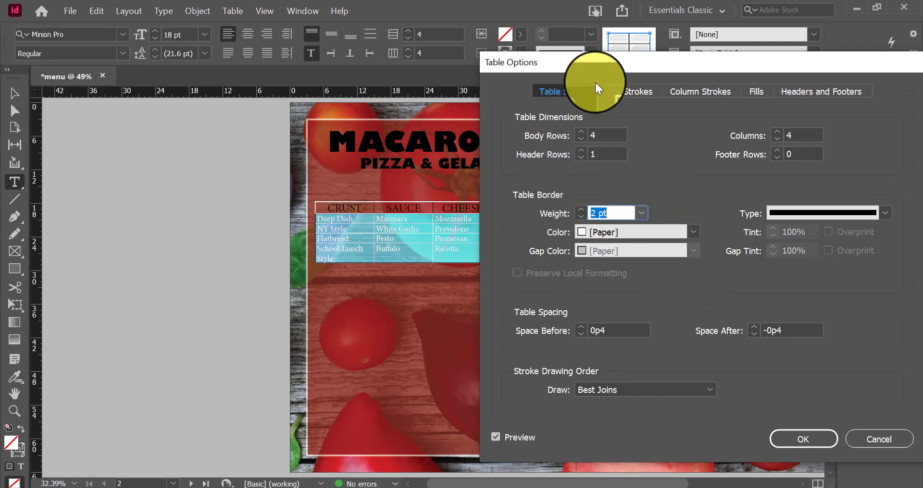
pyautogui.click(763, 92)
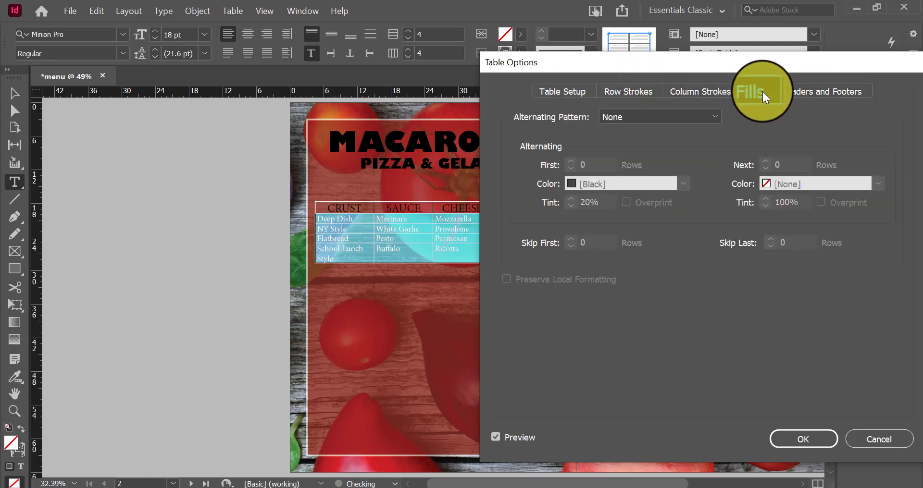
pyautogui.click(560, 91)
pyautogui.click(777, 444)
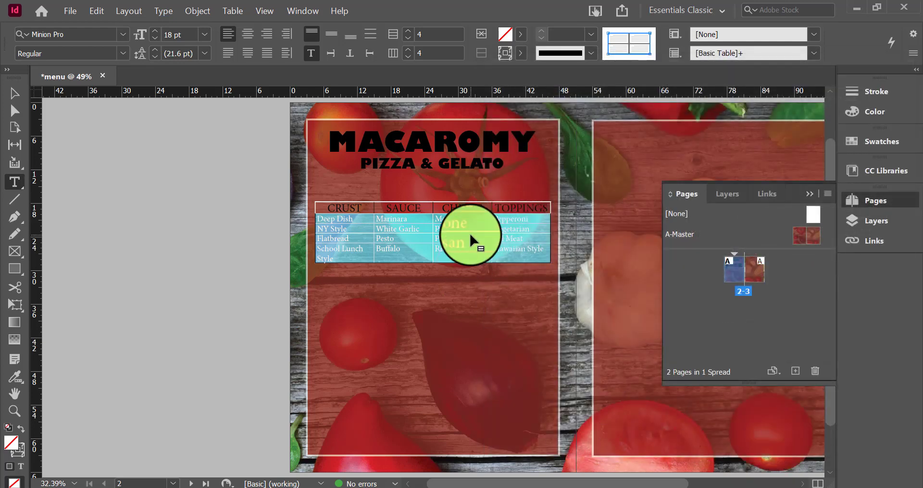
# Reopen the options for the pizza table and set the alternating fill pattern to Every Other Row
pyautogui.click(469, 239)
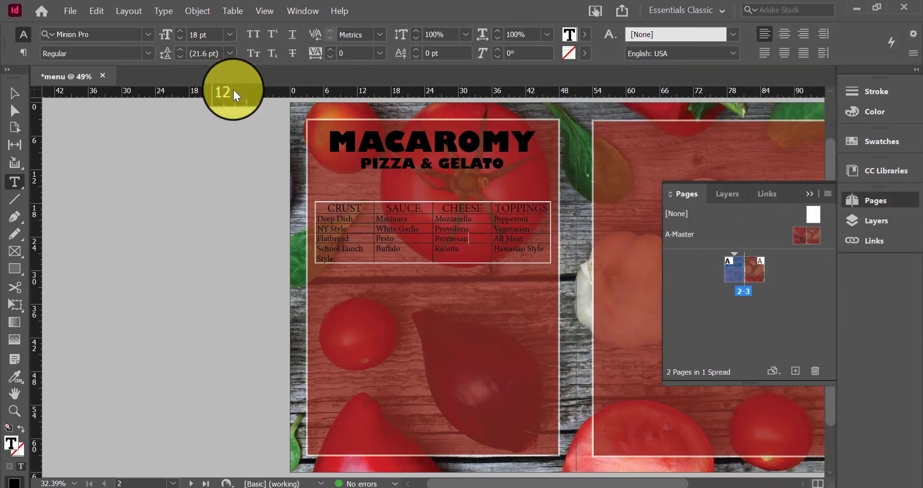
pyautogui.click(191, 15)
pyautogui.moveTo(238, 9)
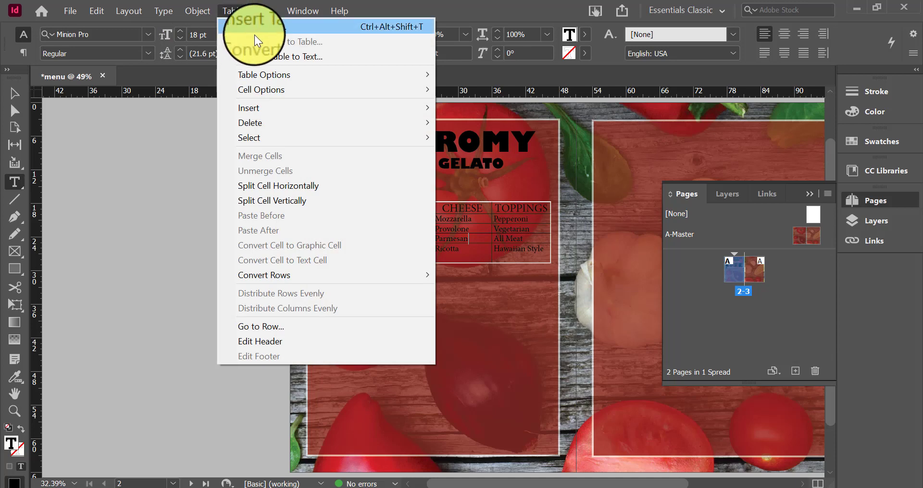
pyautogui.moveTo(289, 74)
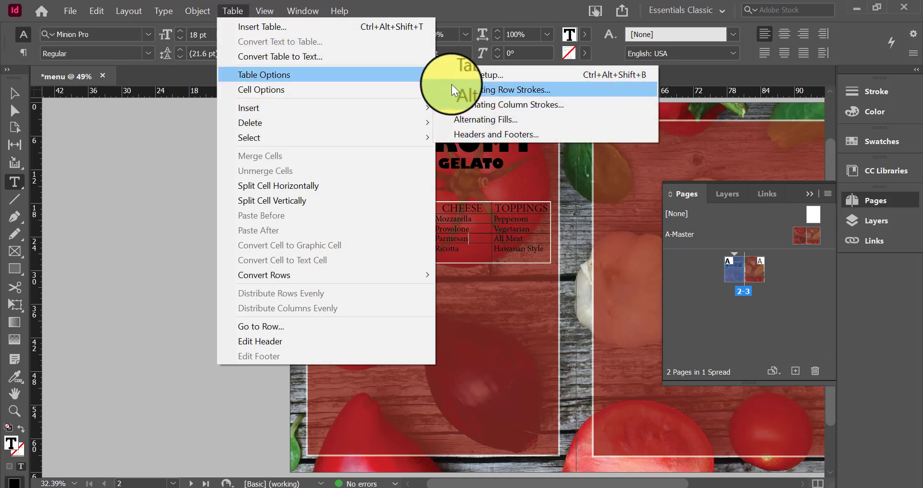
pyautogui.click(465, 75)
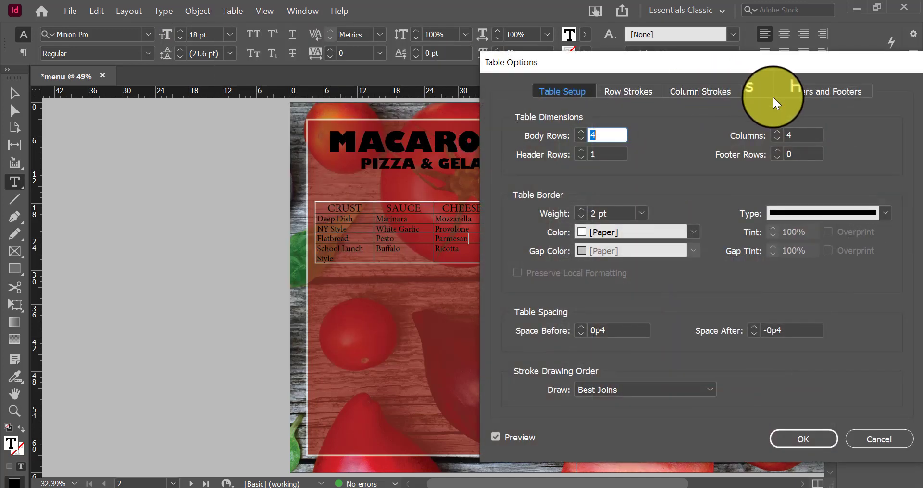
pyautogui.click(761, 92)
pyautogui.click(706, 114)
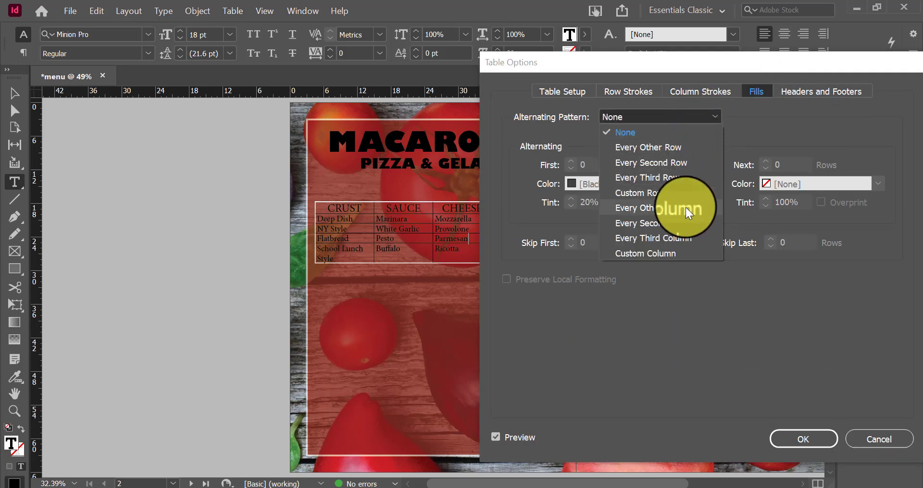
pyautogui.click(679, 147)
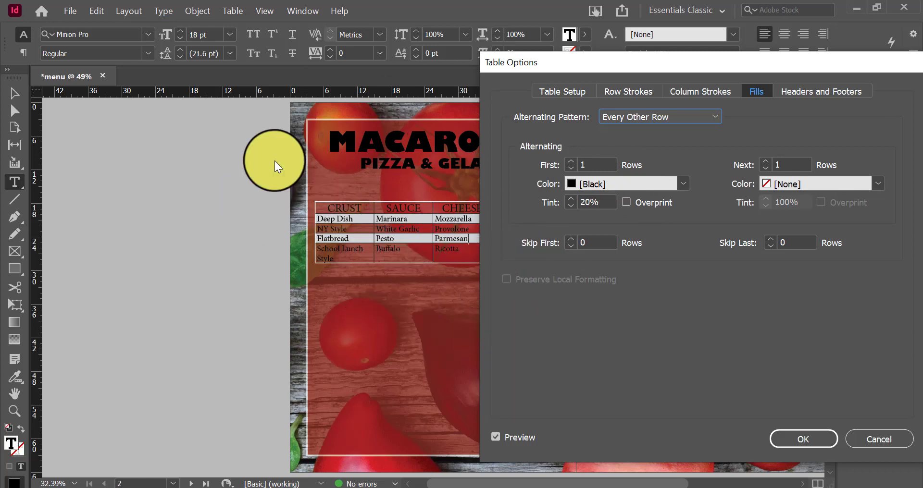
# Set the table's alternating fill to the first 4 rows in [Black] at 20% tint and apply the table options
pyautogui.click(572, 162)
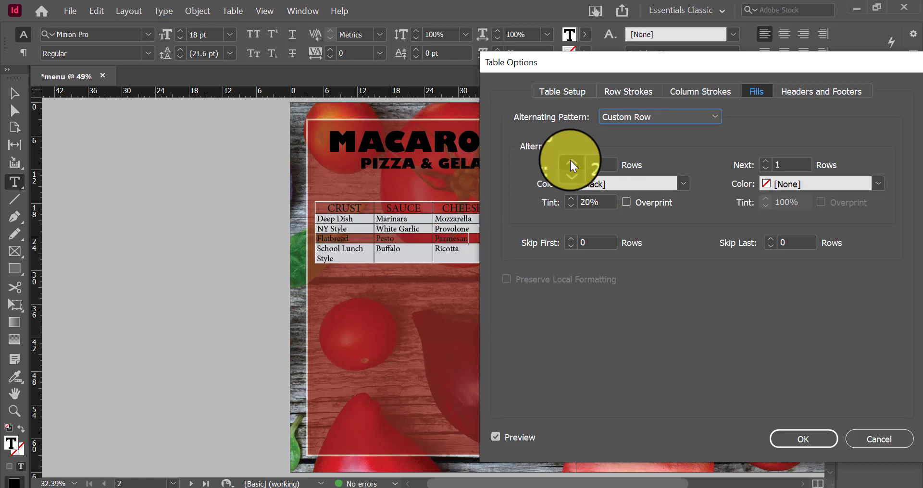
pyautogui.click(572, 162)
pyautogui.click(571, 161)
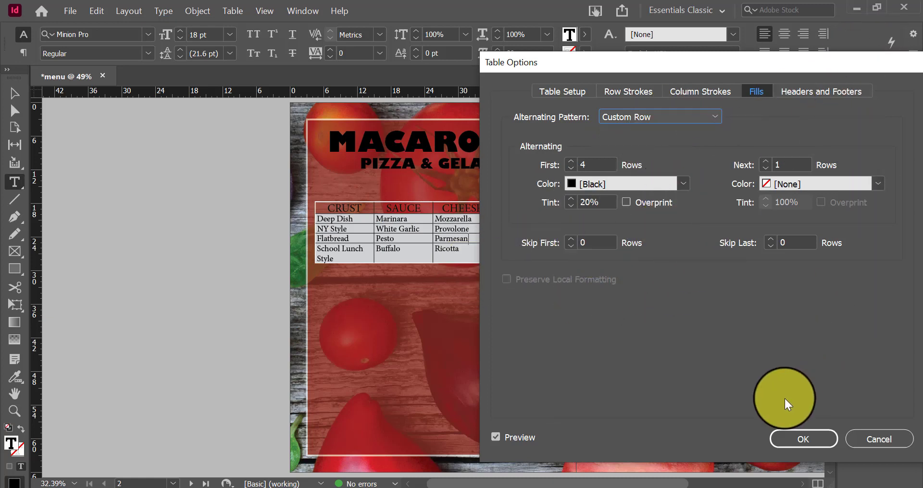
pyautogui.click(801, 439)
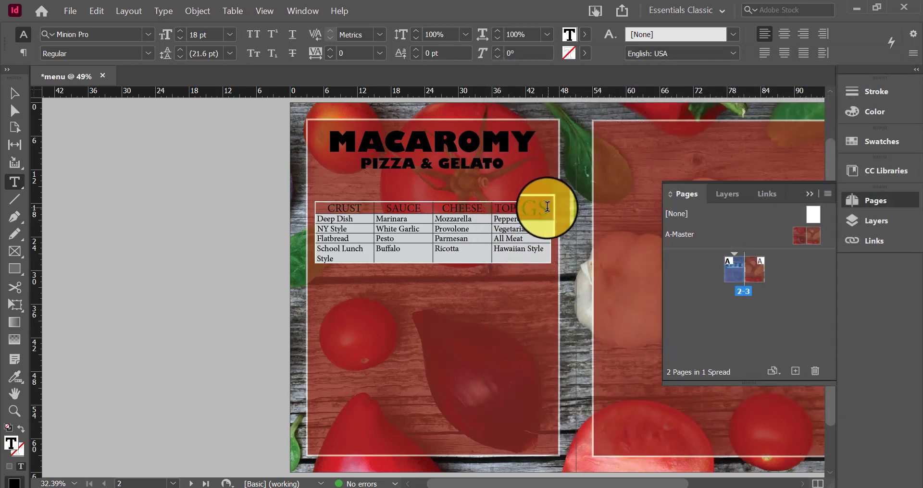
# Fill the pizza table's header row, from CRUST to TOPPINGS, with a custom bright red picked in the Color Picker
pyautogui.moveTo(547, 207); pyautogui.dragTo(348, 207)
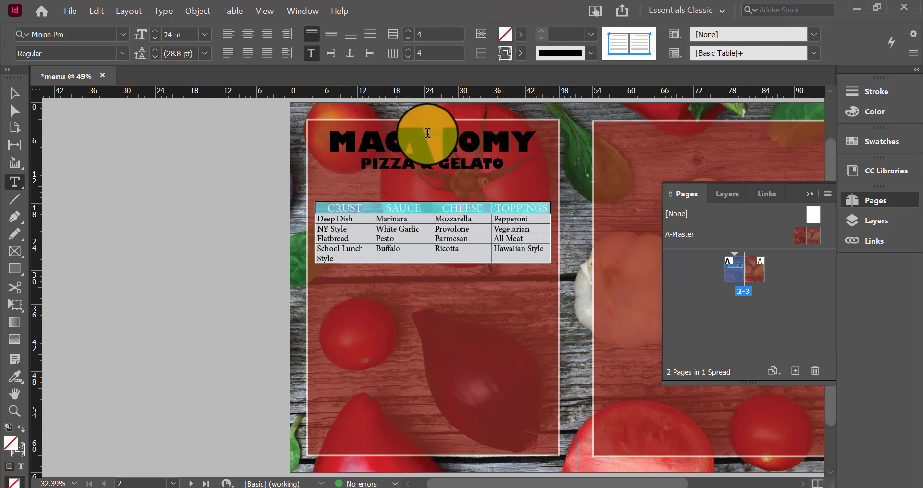
pyautogui.click(522, 30)
pyautogui.scroll(-1, 470, 139)
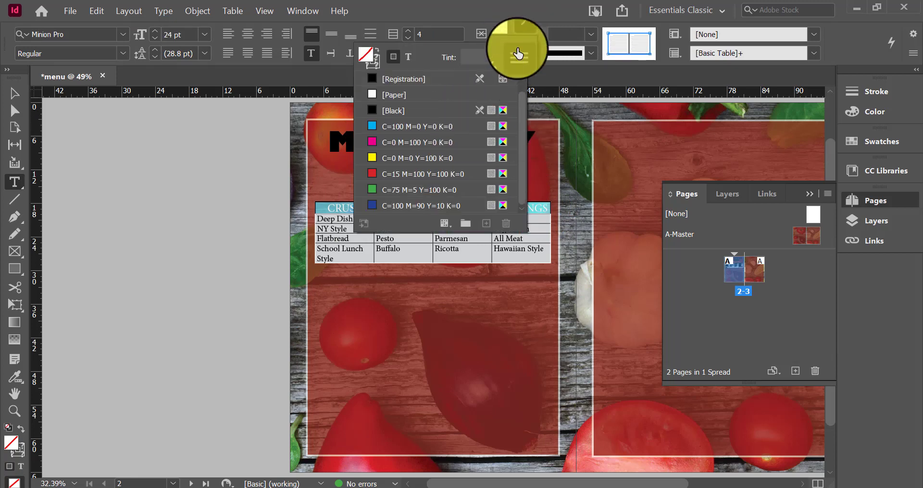
pyautogui.doubleClick(506, 33)
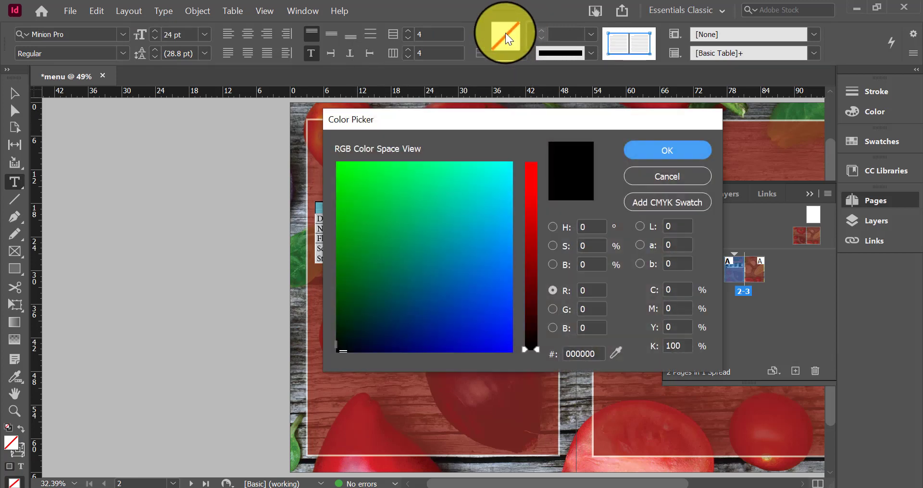
pyautogui.moveTo(416, 120); pyautogui.dragTo(570, 87)
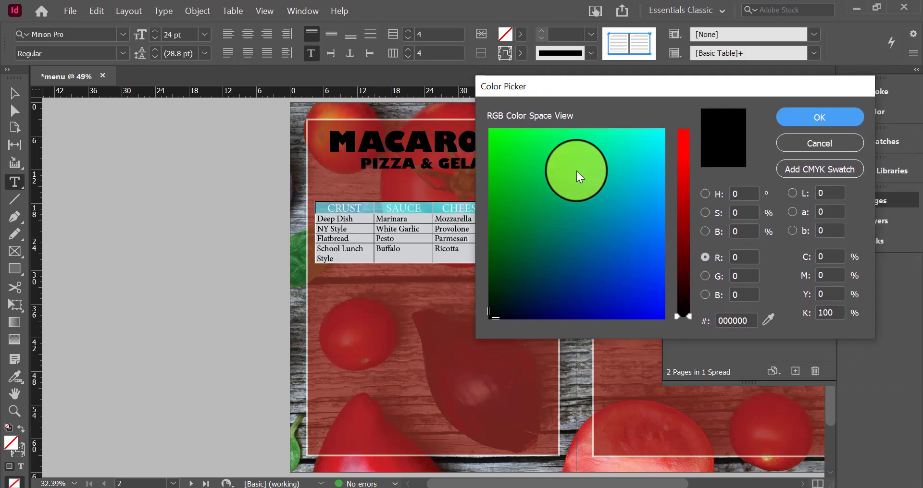
pyautogui.click(521, 183)
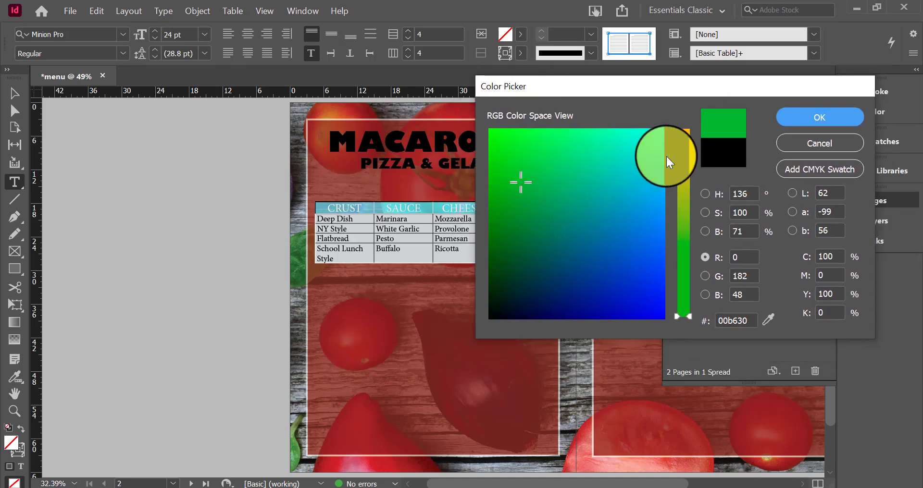
pyautogui.click(679, 278)
pyautogui.click(692, 136)
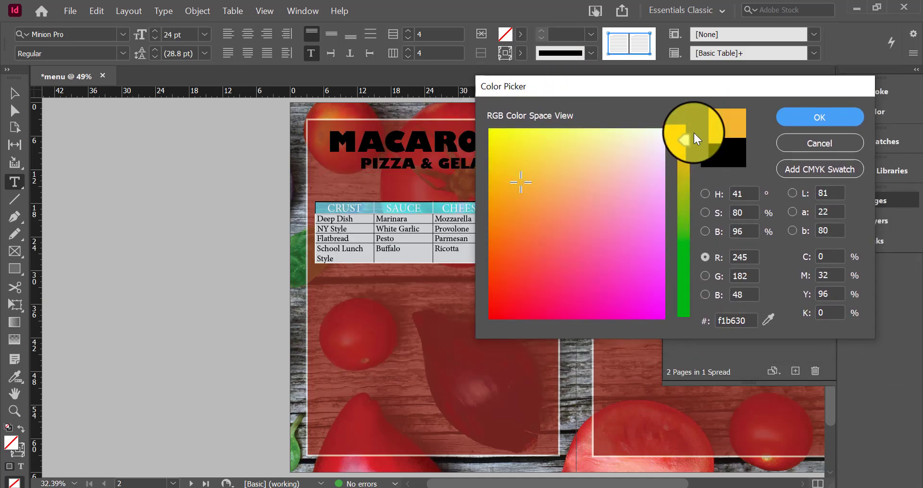
pyautogui.click(692, 137)
pyautogui.click(797, 120)
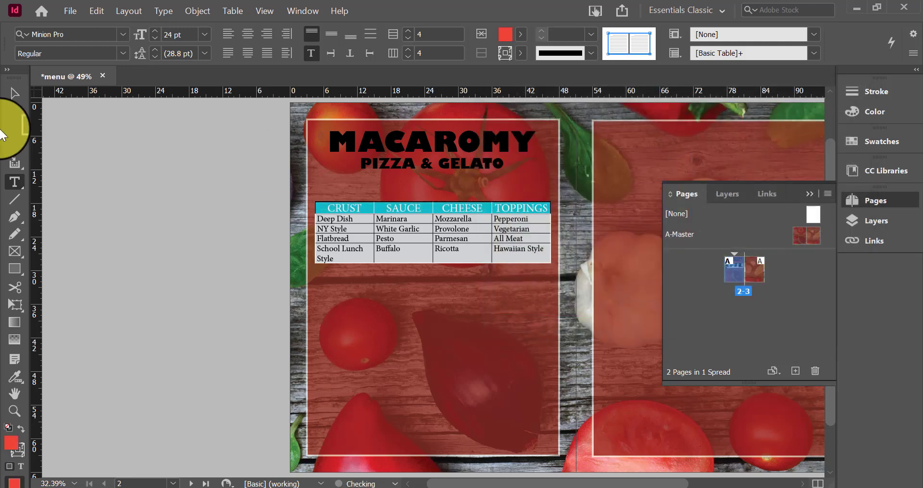
pyautogui.click(9, 95)
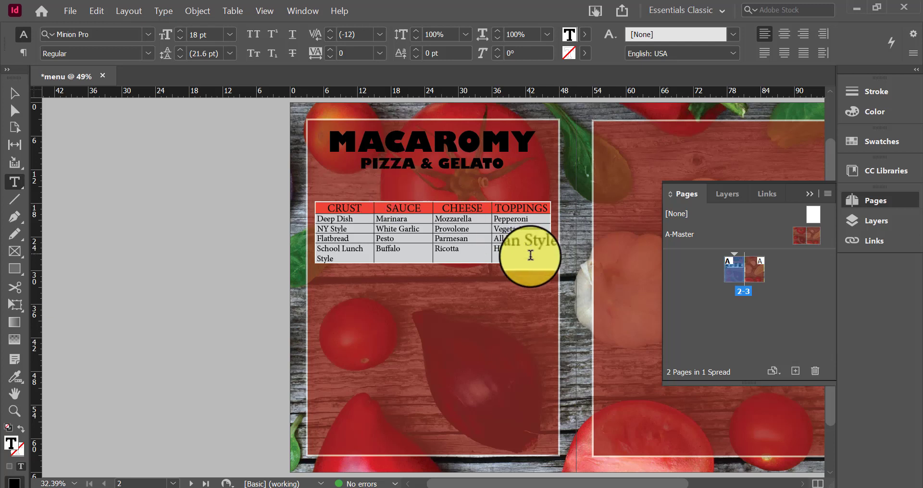
# Align the text in all of the pizza table's body cells vertically to the centre, keeping four body rows
pyautogui.click(360, 238)
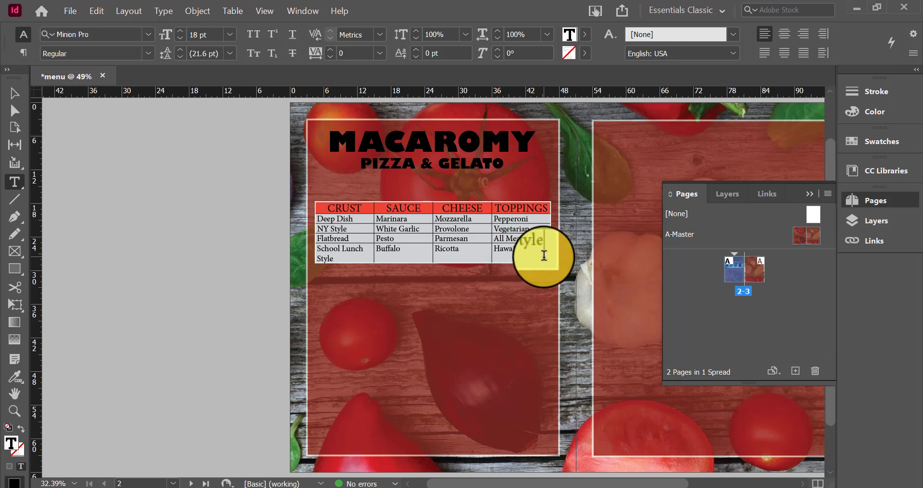
pyautogui.moveTo(542, 251); pyautogui.dragTo(325, 224)
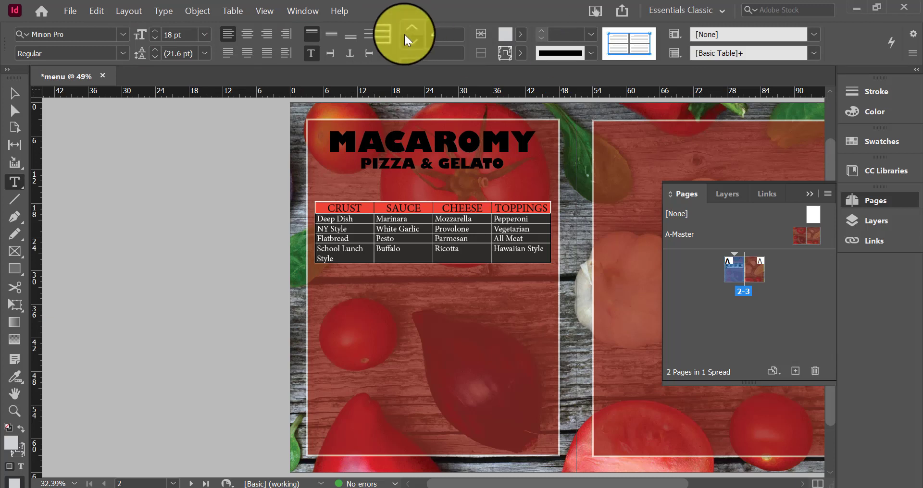
pyautogui.click(332, 40)
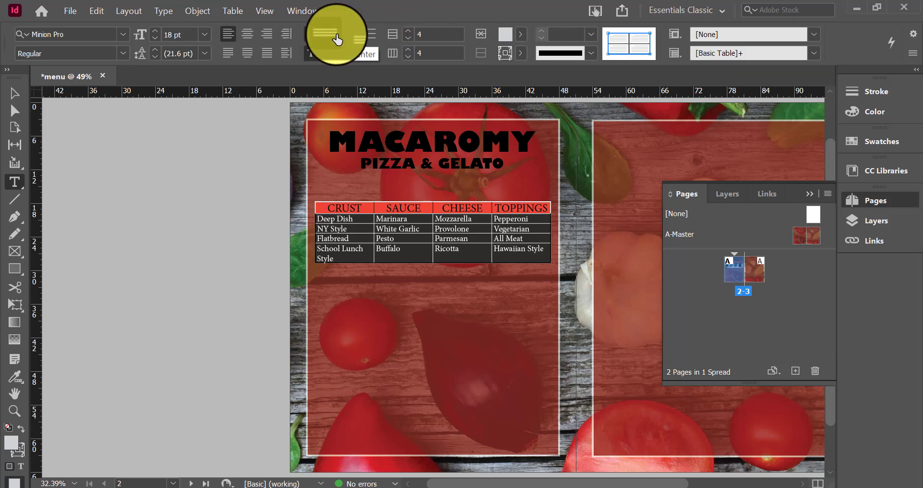
pyautogui.click(338, 40)
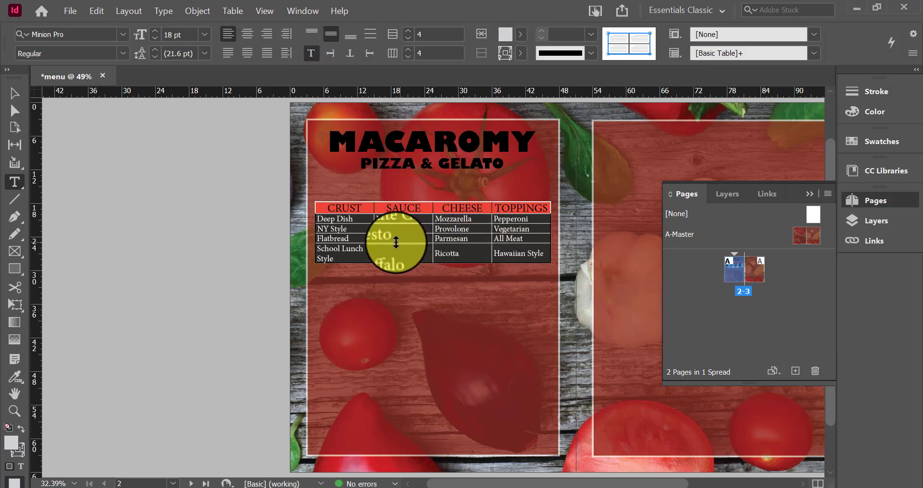
pyautogui.click(408, 30)
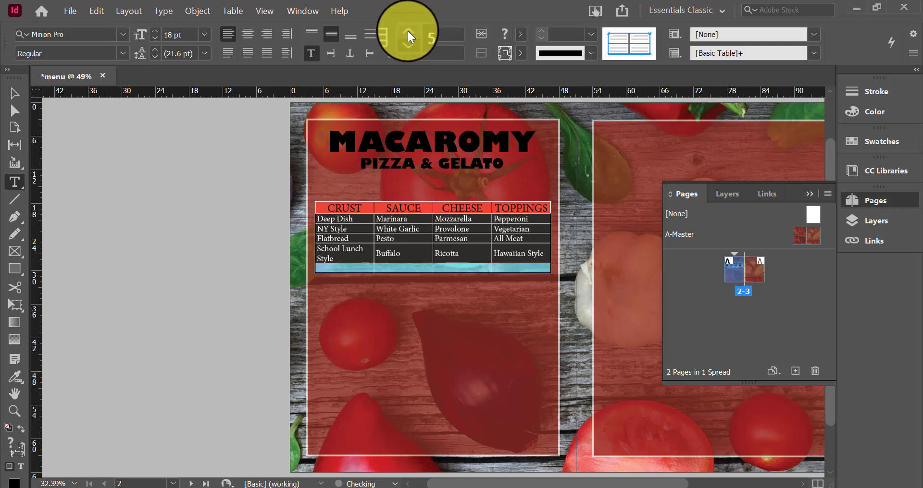
pyautogui.click(408, 38)
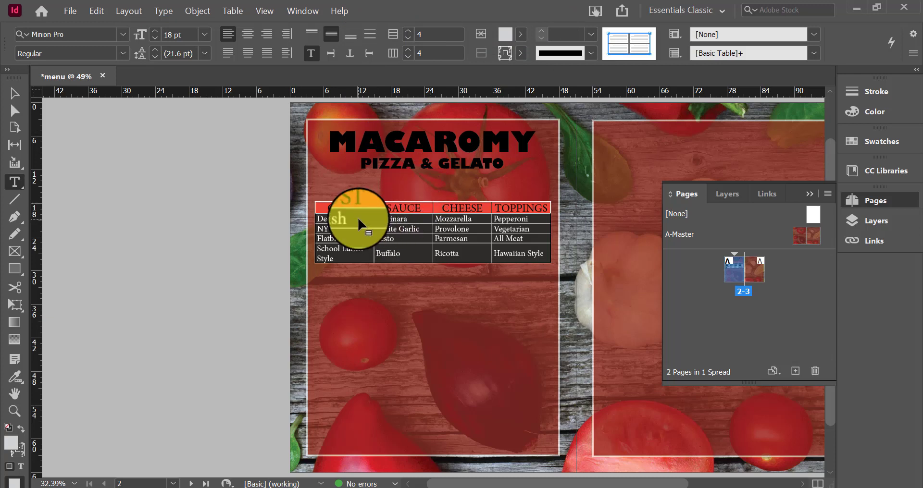
# Try heightening the rows with a blank line after Deep Dish, NY Style and Flatbread, and align the body cells to the top
pyautogui.click(359, 219)
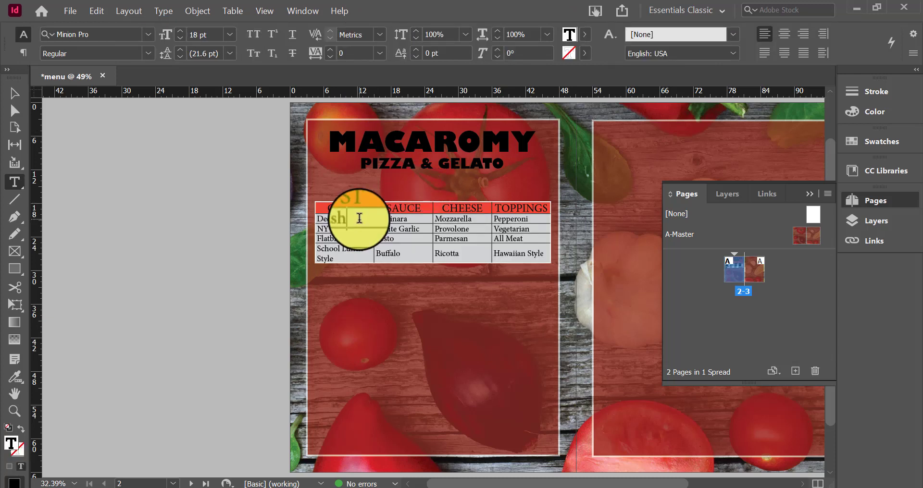
pyautogui.press('Return')
pyautogui.click(353, 237)
pyautogui.press('Return')
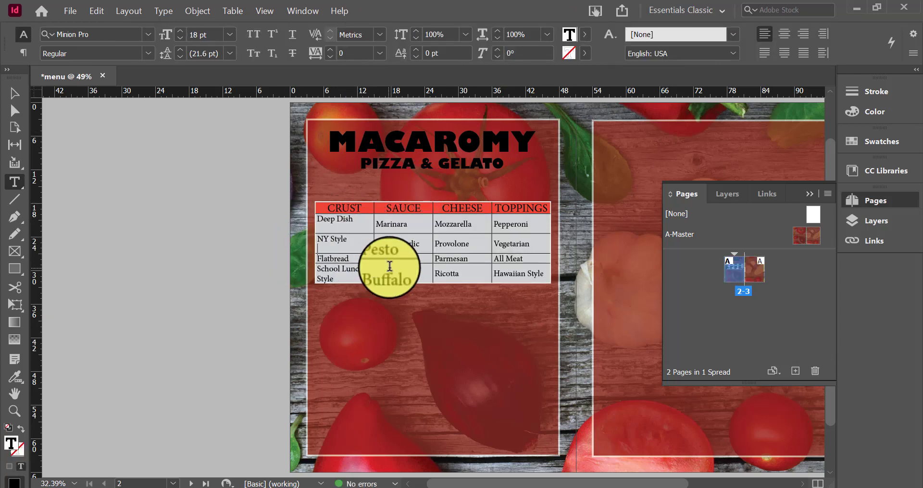
pyautogui.click(365, 259)
pyautogui.press('Return')
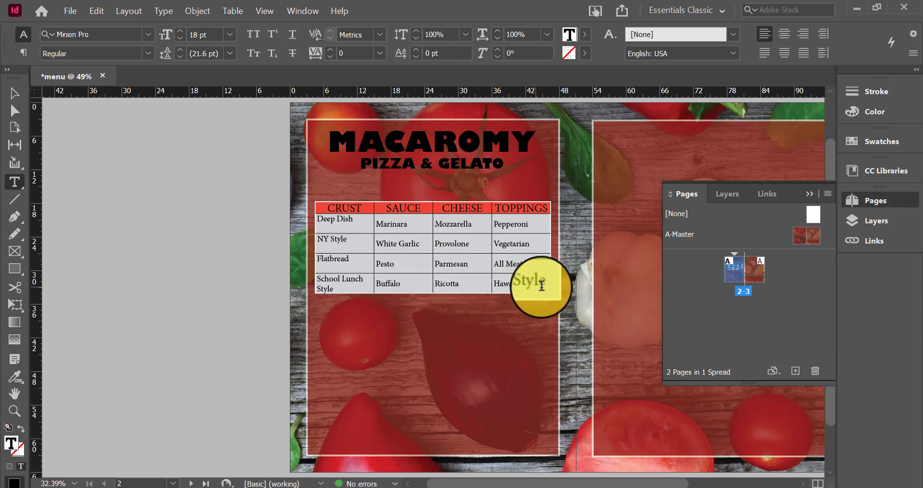
pyautogui.moveTo(497, 287); pyautogui.dragTo(330, 224)
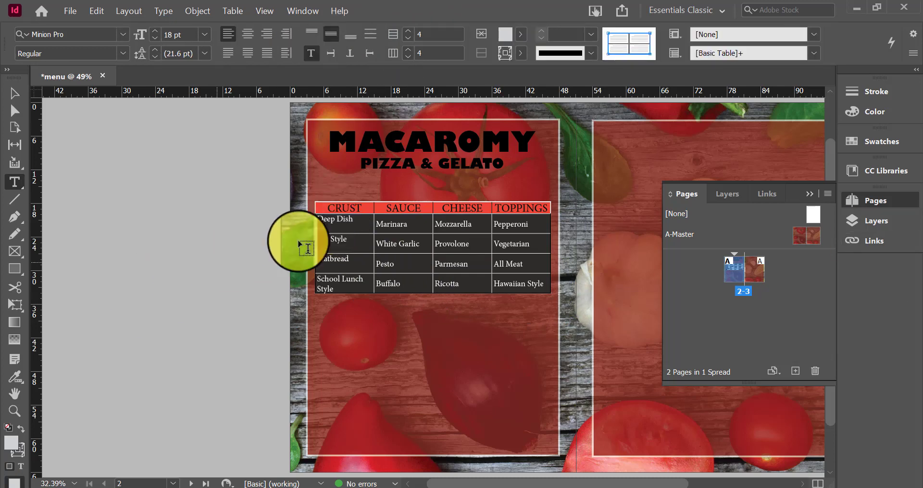
pyautogui.click(312, 33)
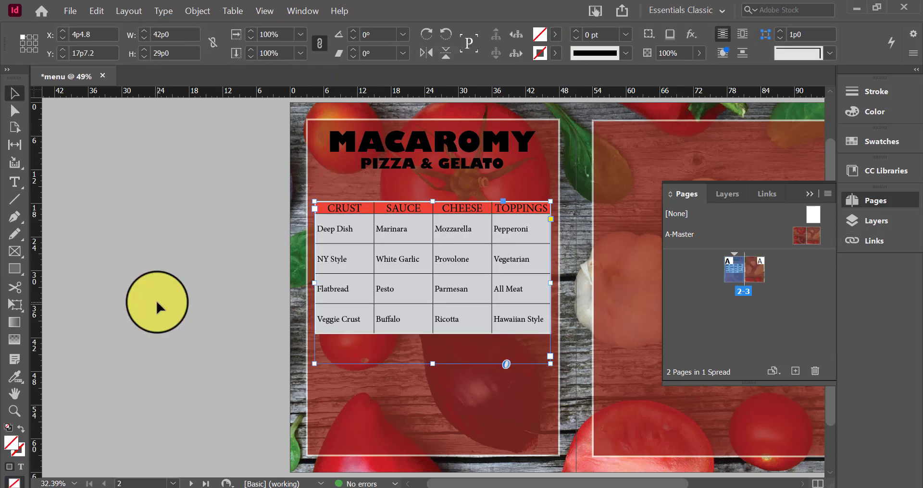
# Centre the text horizontally in all body cells of the pizza table and deselect the table
pyautogui.click(354, 343)
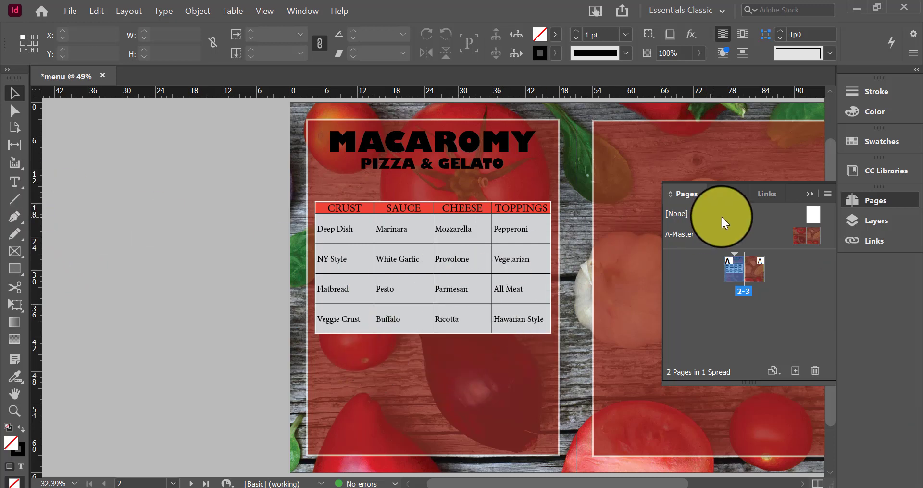
pyautogui.click(15, 182)
pyautogui.moveTo(522, 314); pyautogui.dragTo(330, 232)
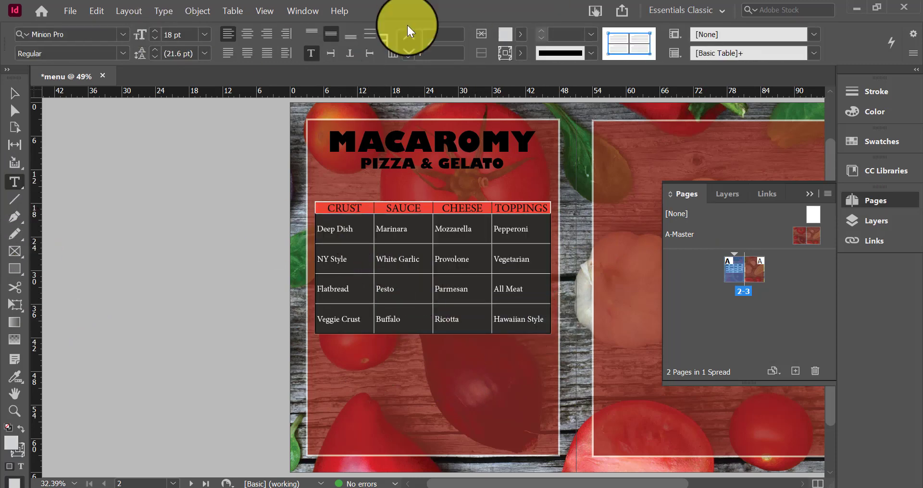
pyautogui.click(248, 35)
pyautogui.click(15, 93)
pyautogui.click(181, 366)
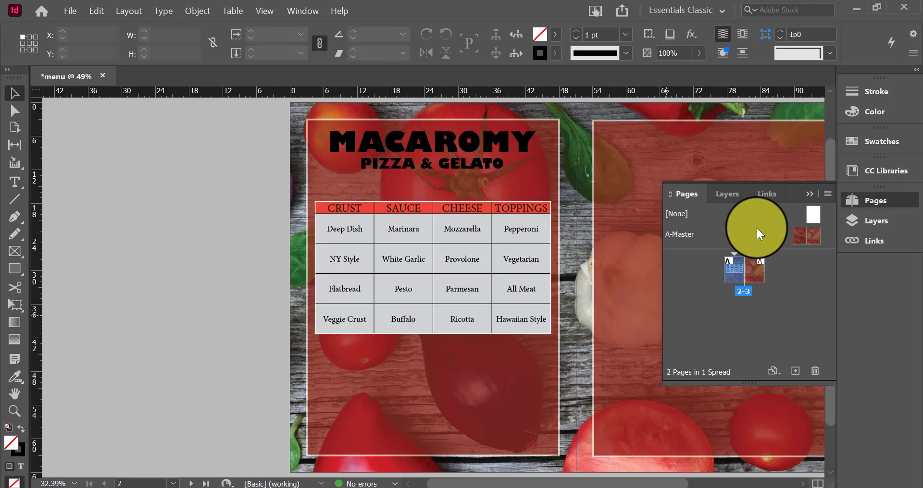
# Switch to the normal view showing frame edges and shorten the table's text frame to about 24p9.6 high
pyautogui.click(808, 194)
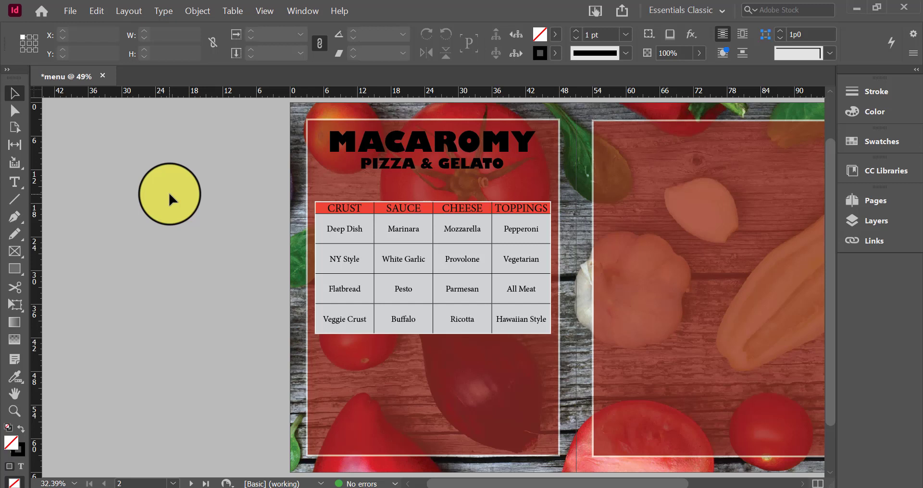
pyautogui.click(15, 252)
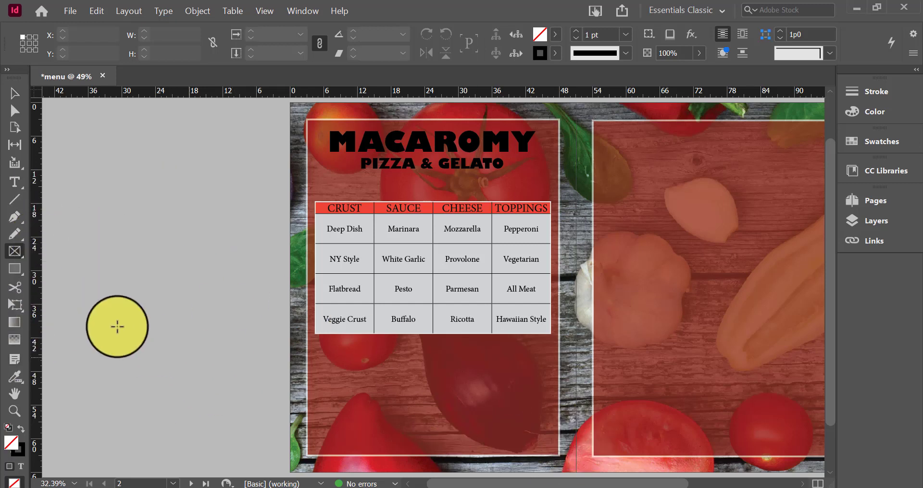
pyautogui.press('w')
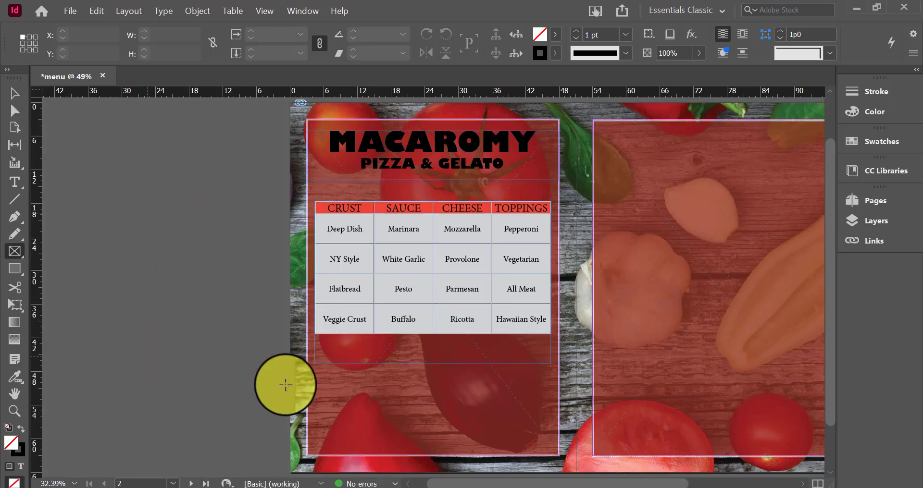
pyautogui.click(13, 93)
pyautogui.click(453, 369)
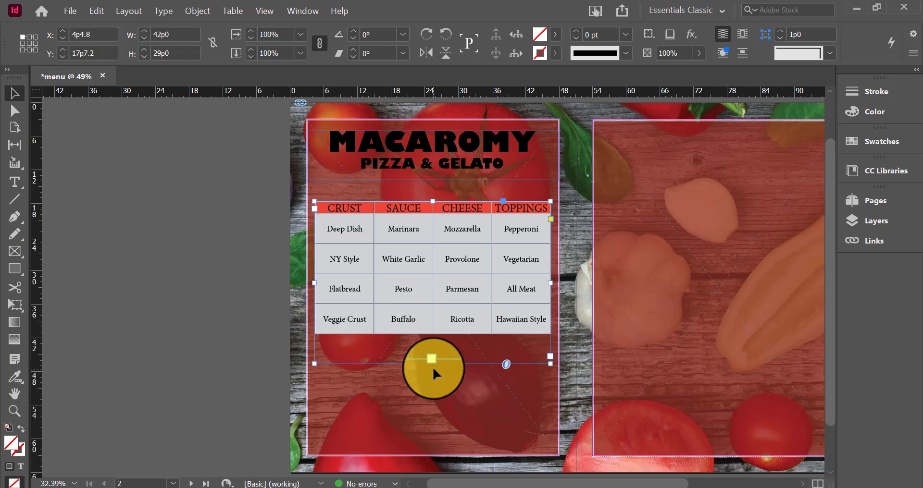
pyautogui.moveTo(429, 366); pyautogui.dragTo(433, 342)
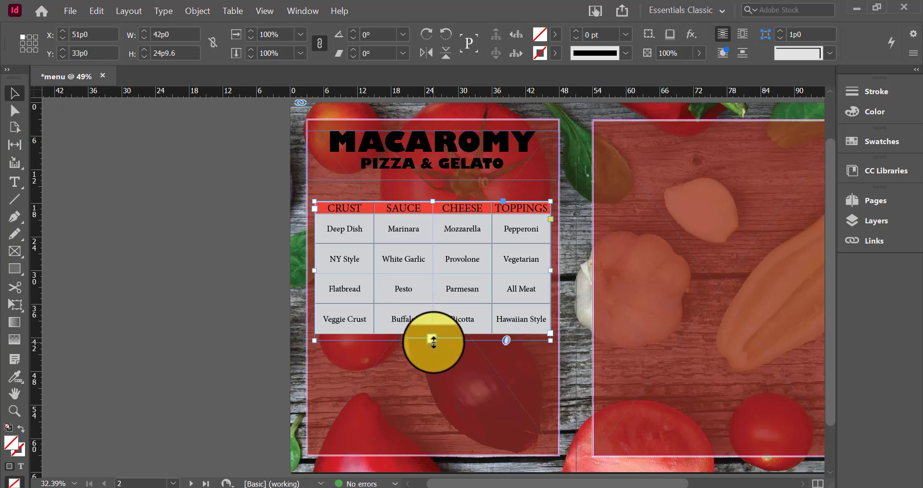
# Draw two side-by-side rectangle frames below the table, together about 42p0 by 16p4.8, and select the left one
pyautogui.click(14, 251)
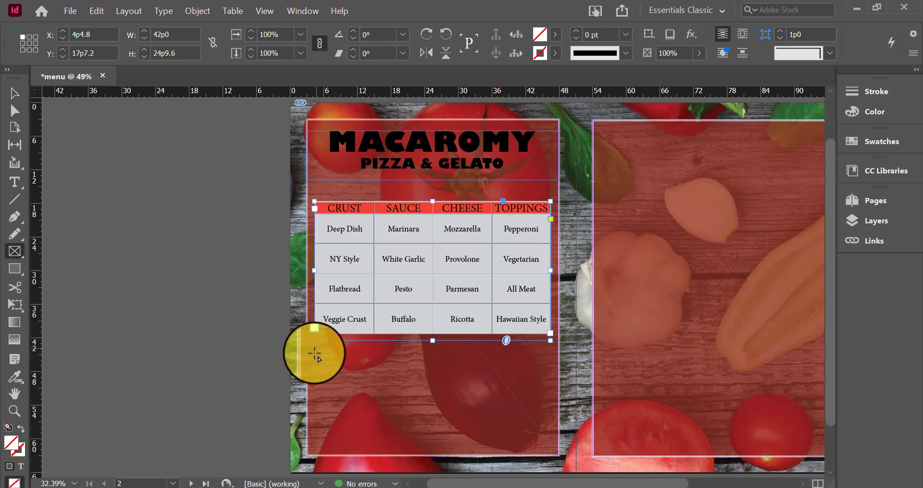
pyautogui.moveTo(314, 353); pyautogui.dragTo(552, 445)
pyautogui.press('Right')
pyautogui.press('Right')
pyautogui.press('Left')
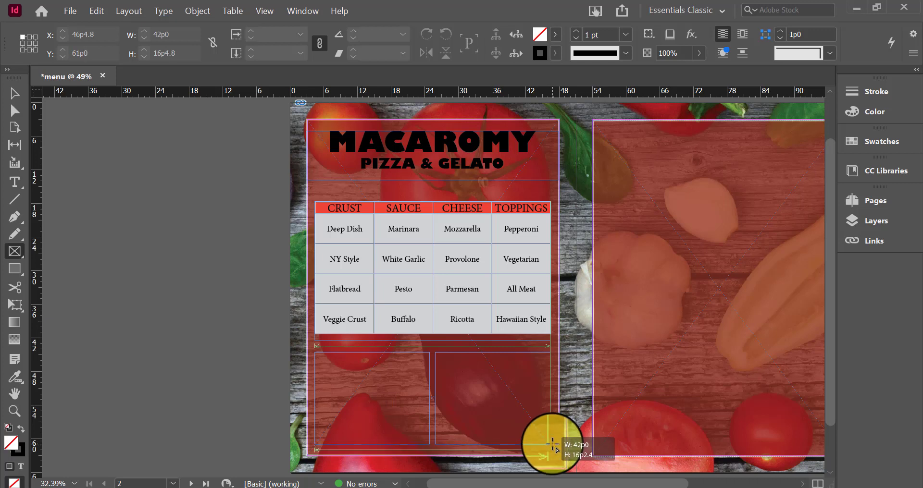
pyautogui.moveTo(552, 444); pyautogui.dragTo(550, 444)
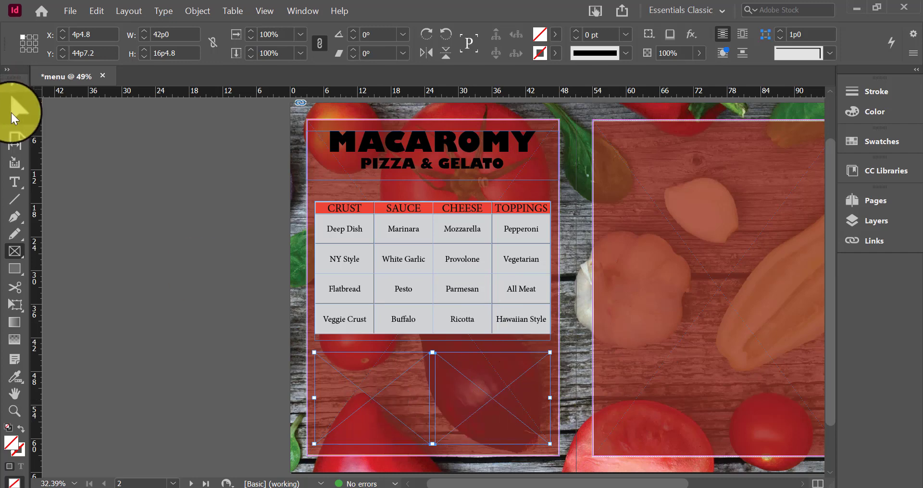
pyautogui.click(15, 94)
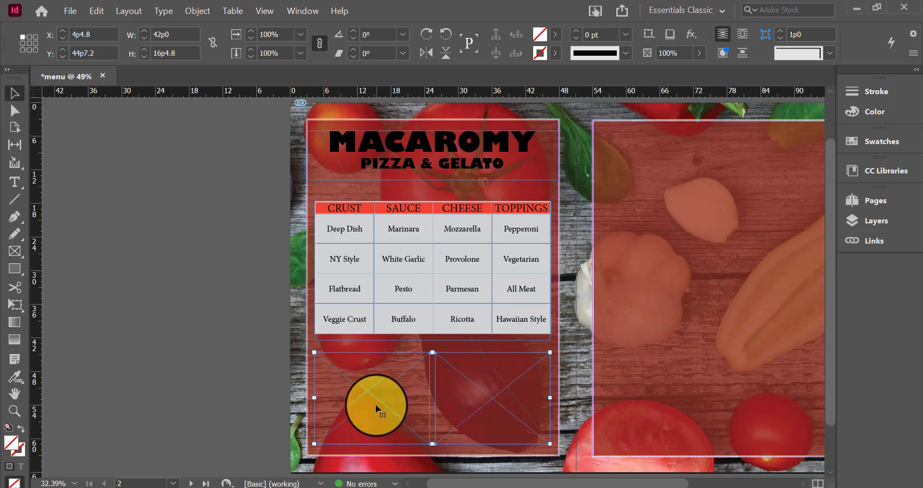
pyautogui.click(375, 405)
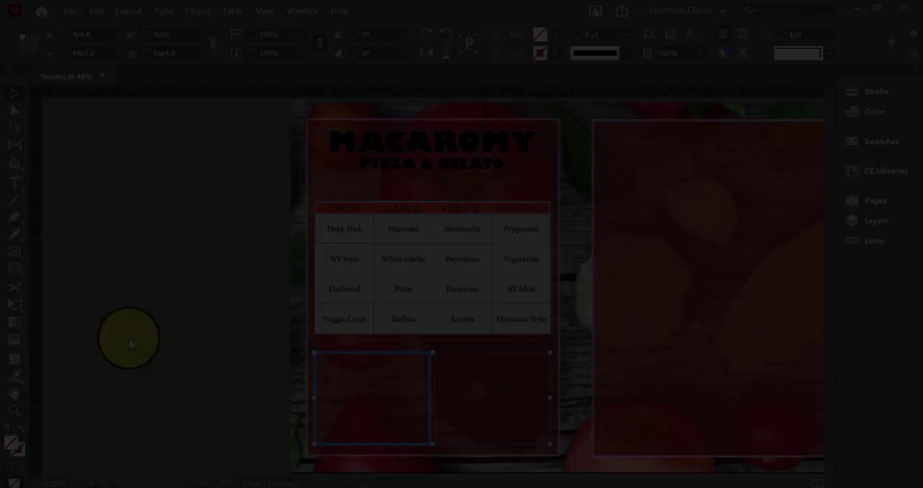
# Place the pizza slice photo from Downloads in the left frame below the table and fit it with Fill Frame Proportionally
pyautogui.hotkey('ctrl', 'd')
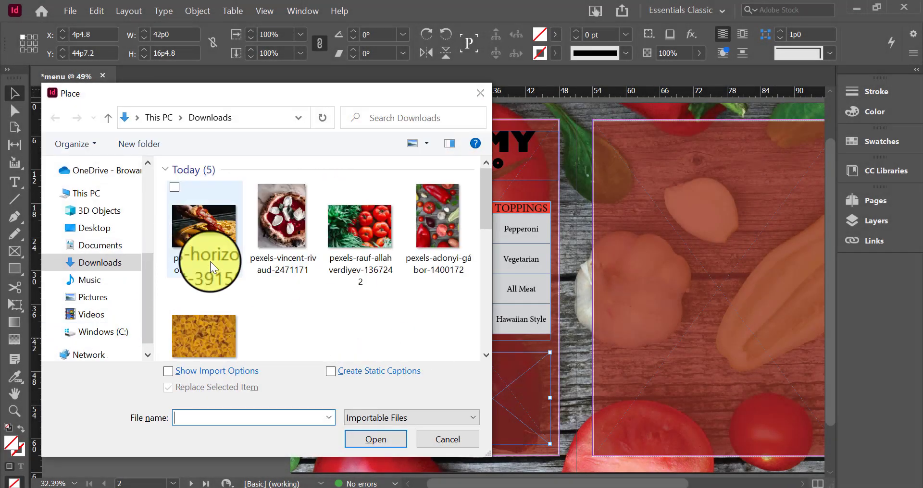
pyautogui.click(212, 226)
pyautogui.click(384, 434)
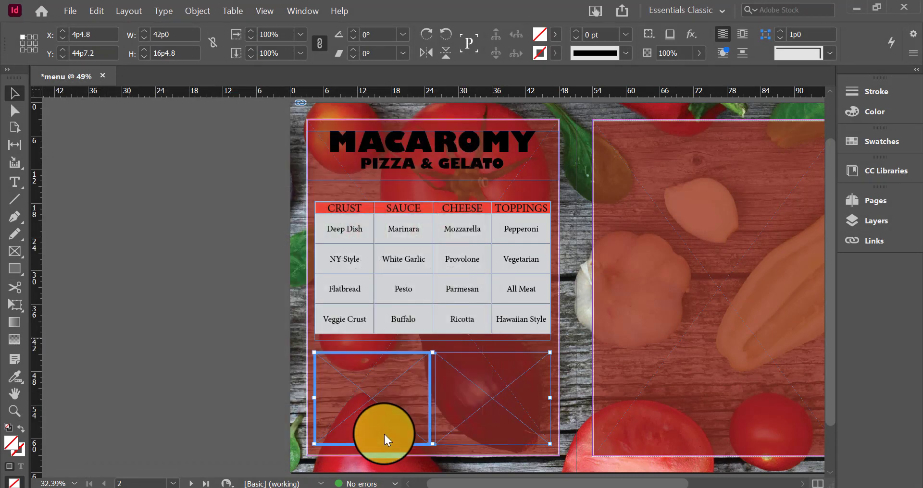
pyautogui.click(362, 412)
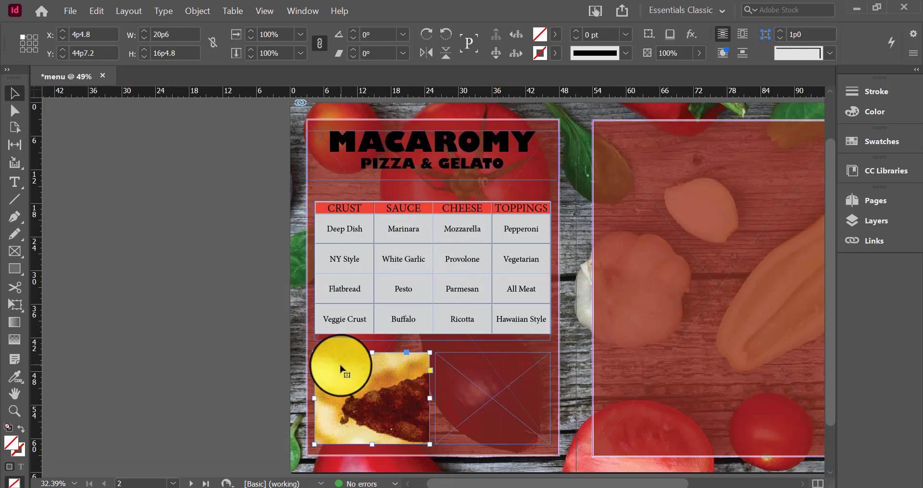
pyautogui.rightClick(340, 367)
pyautogui.moveTo(429, 260)
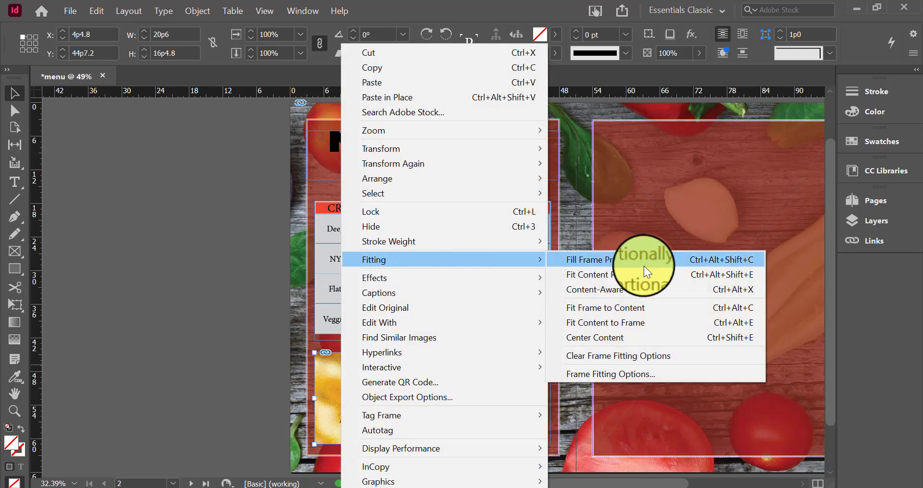
pyautogui.click(645, 266)
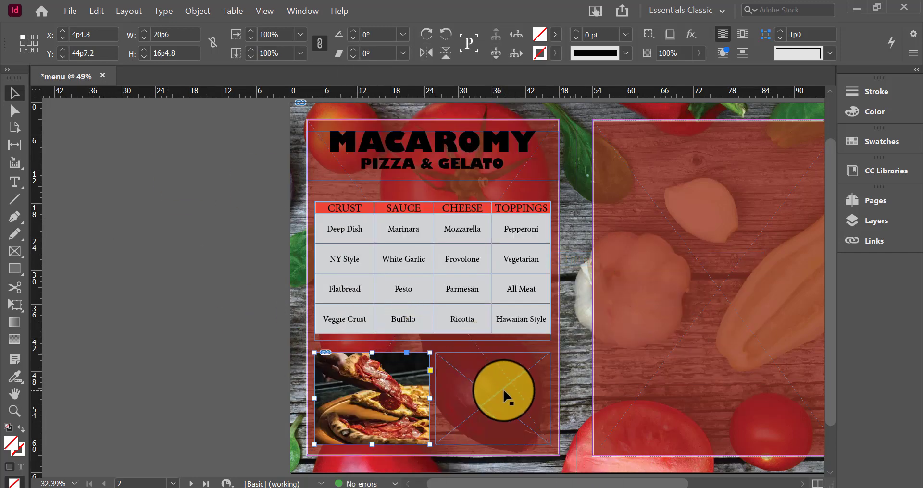
# Fill the frame beside the photo with centred white text: Customers say:, “10 out of 10 stars”, “Best pizza ever...”, “Holy Macaromy!”, and preview the page
pyautogui.click(523, 405)
pyautogui.moveTo(523, 403); pyautogui.dragTo(495, 399)
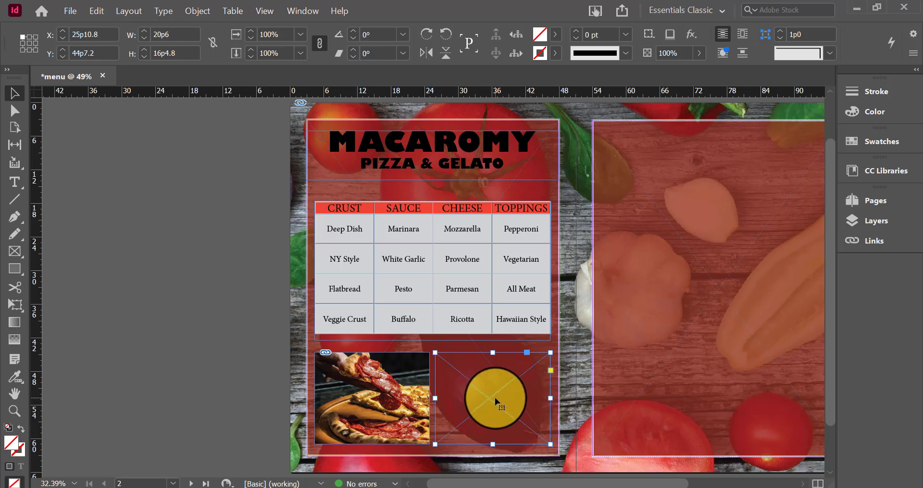
pyautogui.click(15, 182)
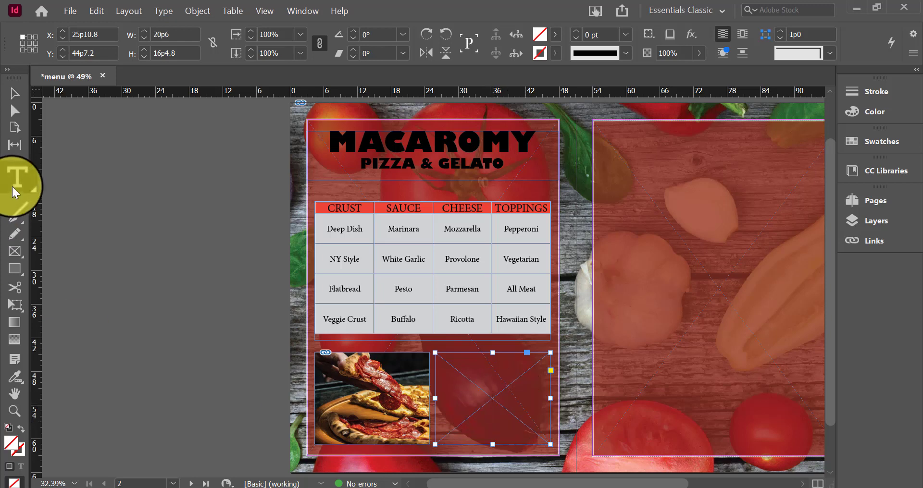
pyautogui.click(502, 375)
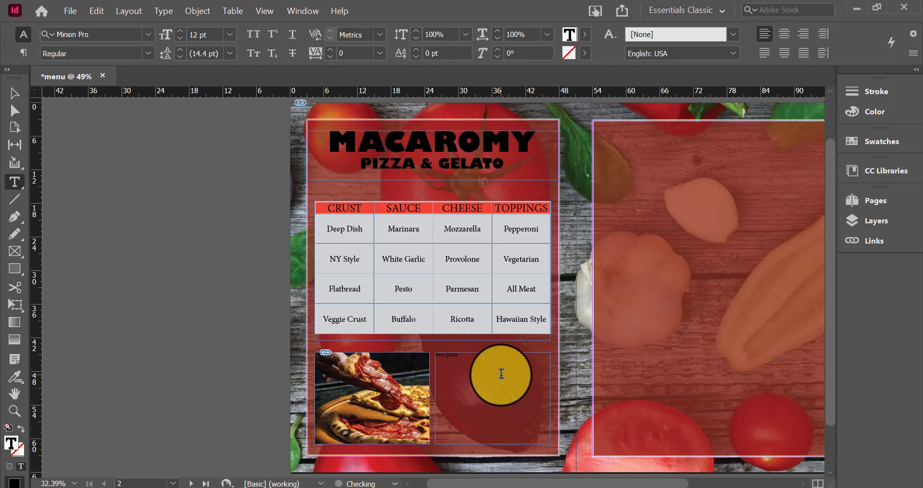
pyautogui.press('Escape')
pyautogui.click(119, 243)
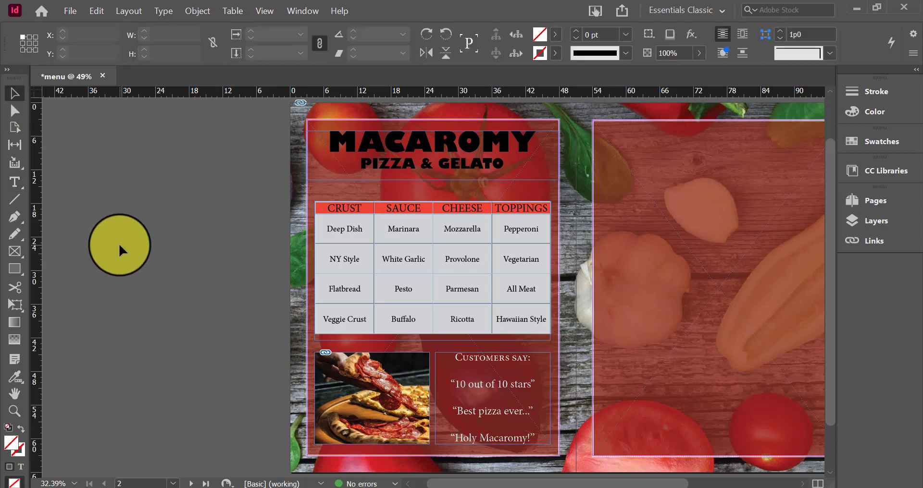
pyautogui.press('w')
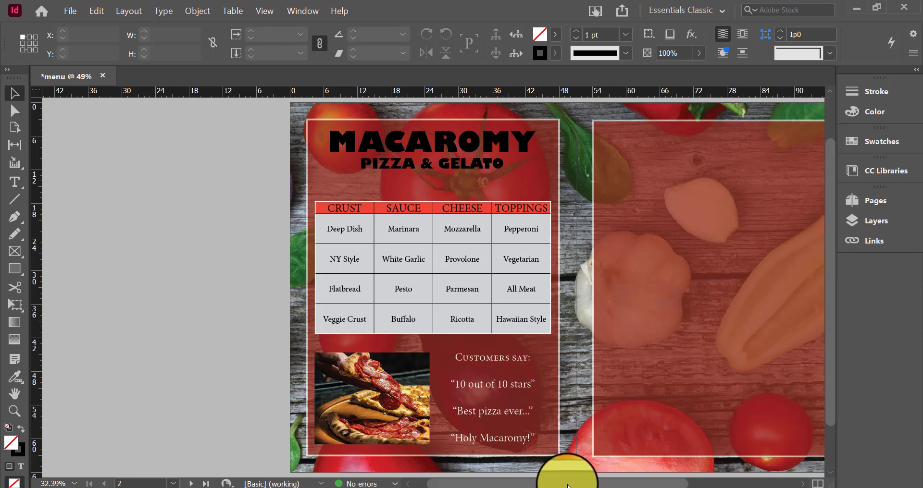
# Apply Inset corners with a size of 1p4 to all four corners of the pizza photo's frame
pyautogui.moveTo(567, 486); pyautogui.dragTo(591, 483)
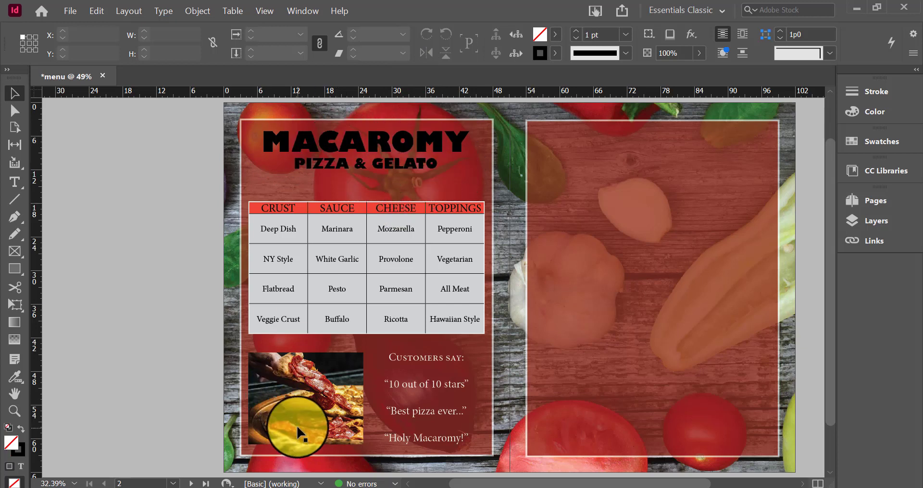
pyautogui.click(304, 408)
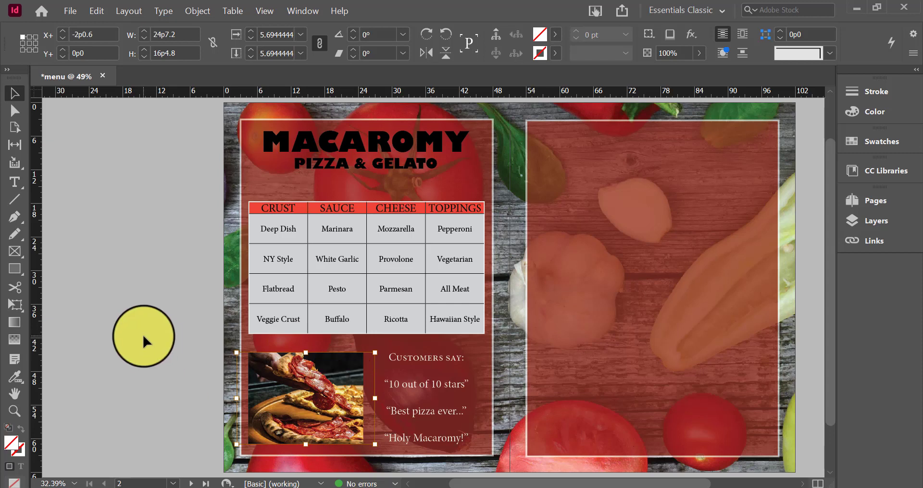
pyautogui.click(143, 340)
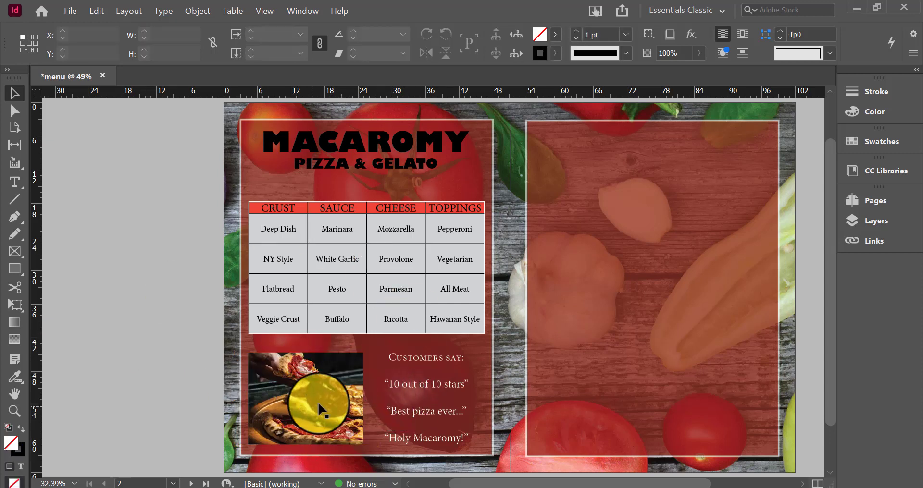
pyautogui.click(336, 380)
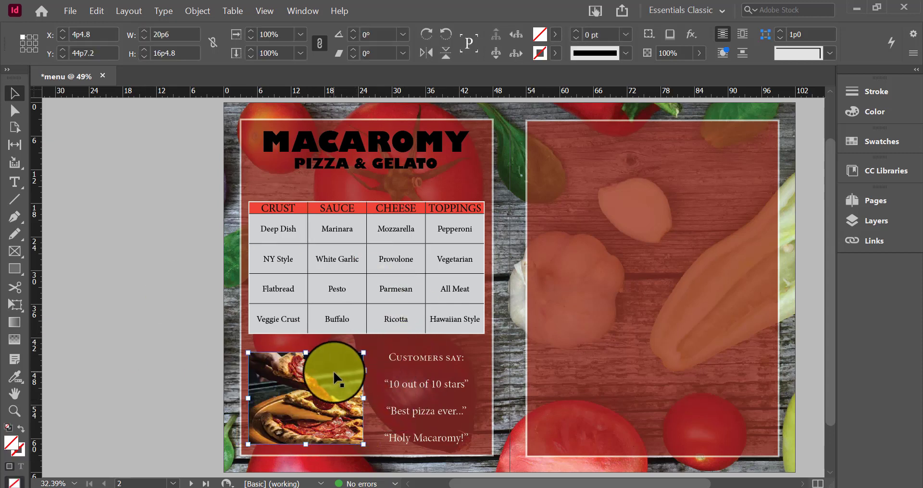
pyautogui.click(194, 7)
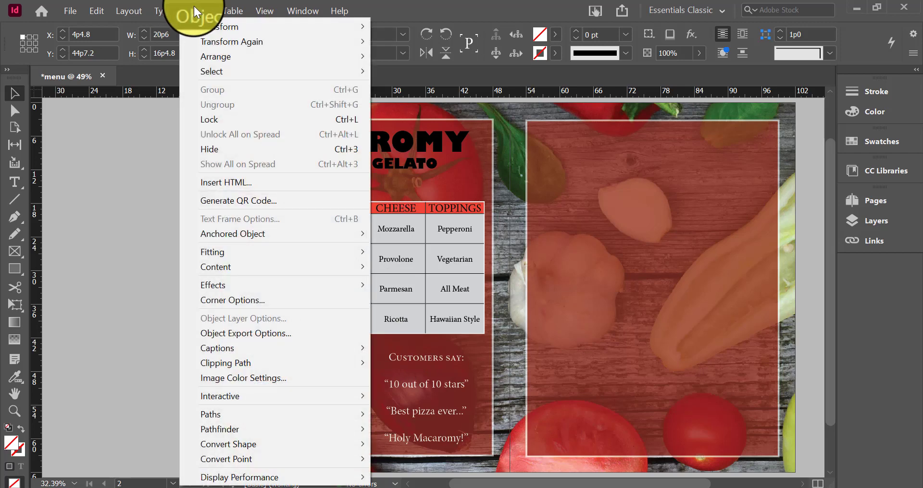
pyautogui.click(270, 299)
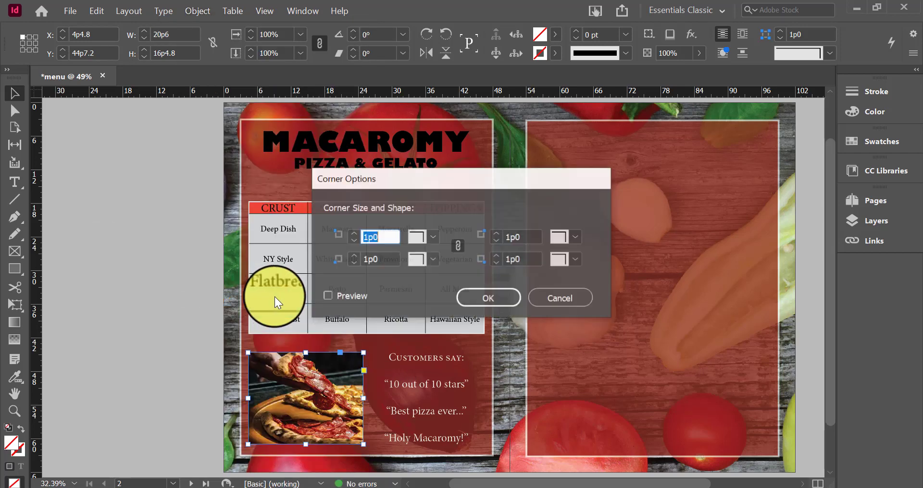
pyautogui.click(332, 296)
pyautogui.click(436, 234)
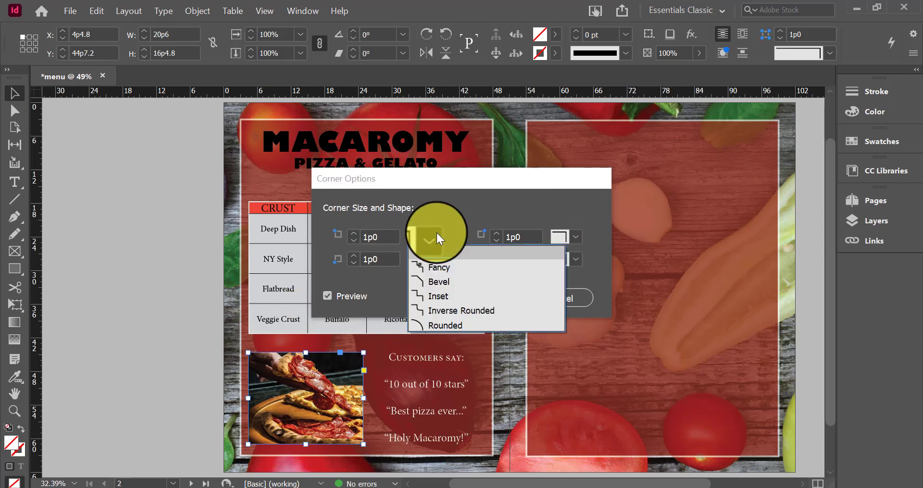
pyautogui.click(450, 294)
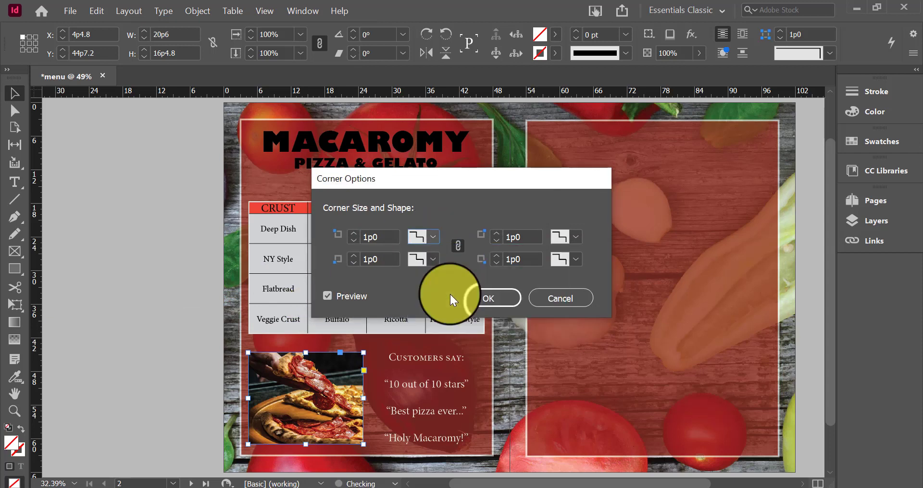
pyautogui.press('Return')
# Add a drop shadow to the pizza photo's frame with Multiply blending at 75% opacity and adjust the shadow size
pyautogui.click(266, 10)
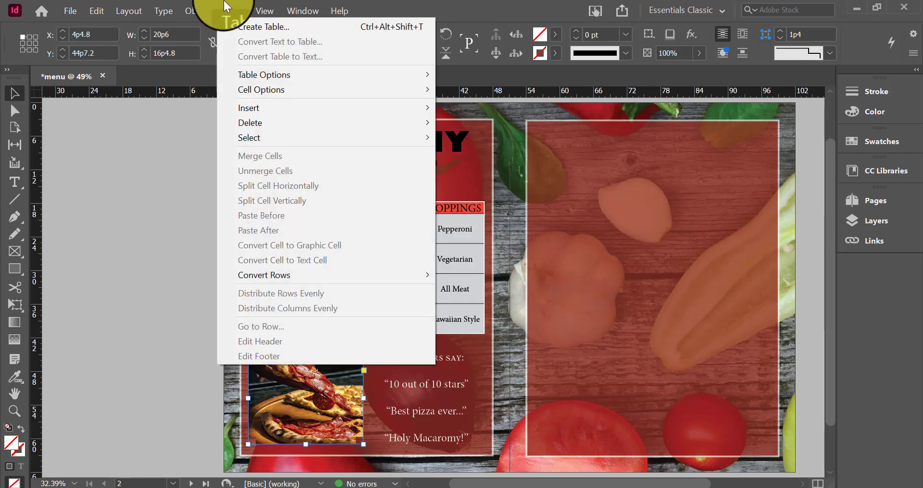
pyautogui.click(294, 8)
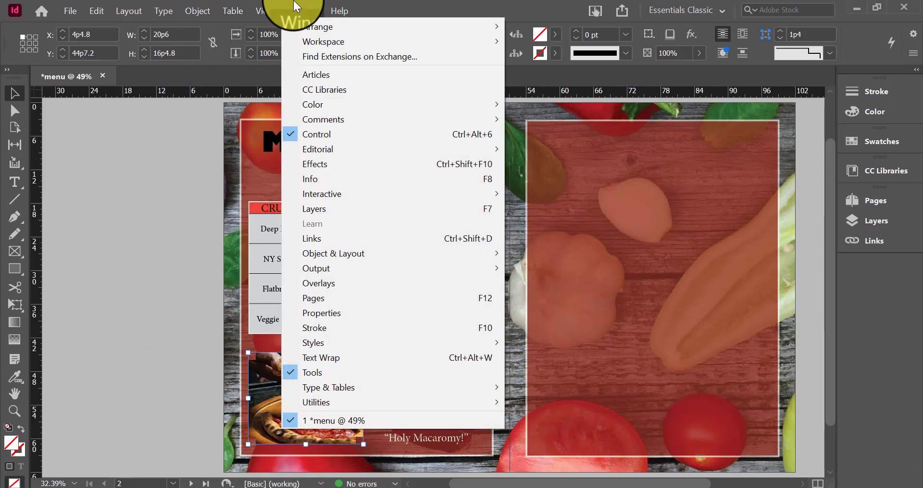
pyautogui.click(357, 164)
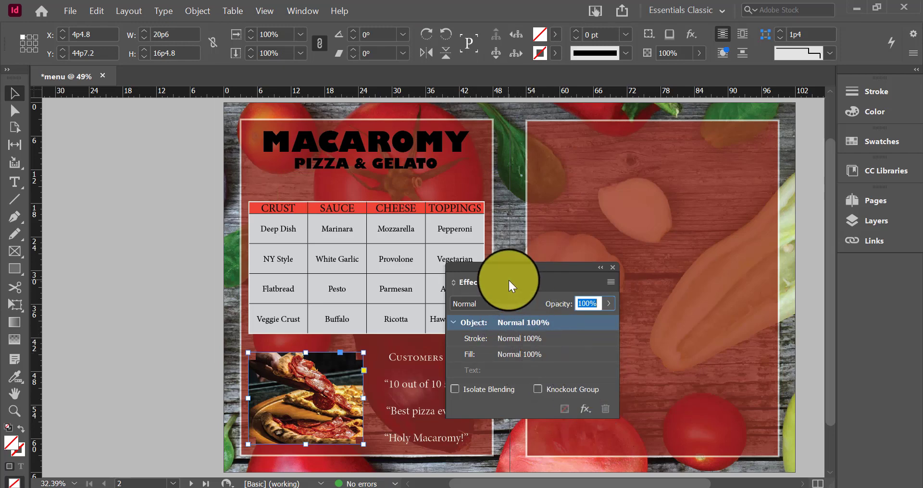
pyautogui.click(586, 409)
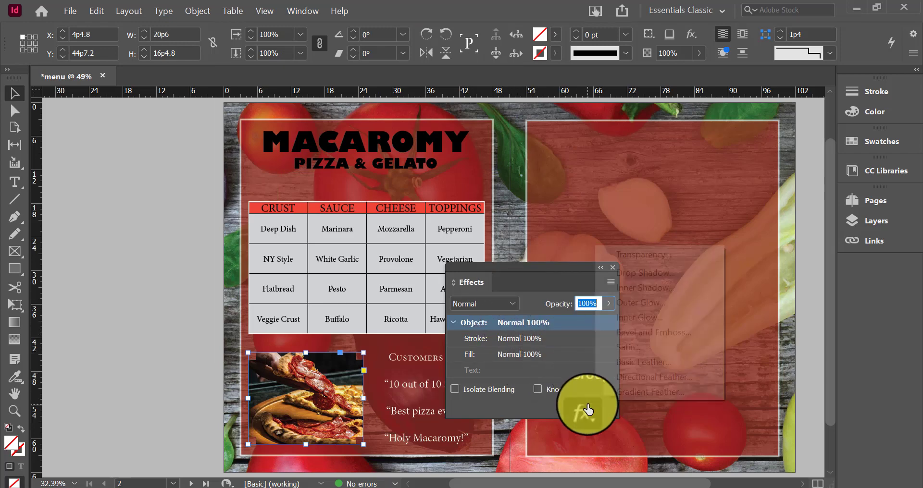
pyautogui.click(643, 277)
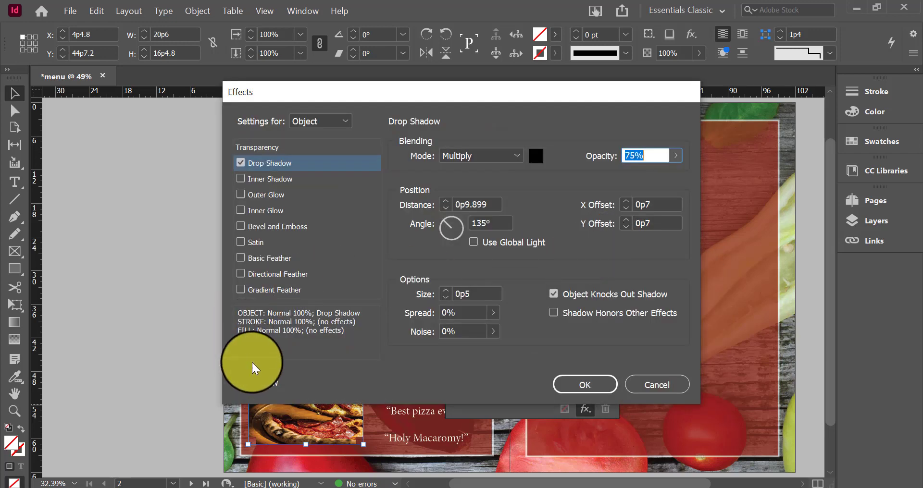
pyautogui.click(245, 383)
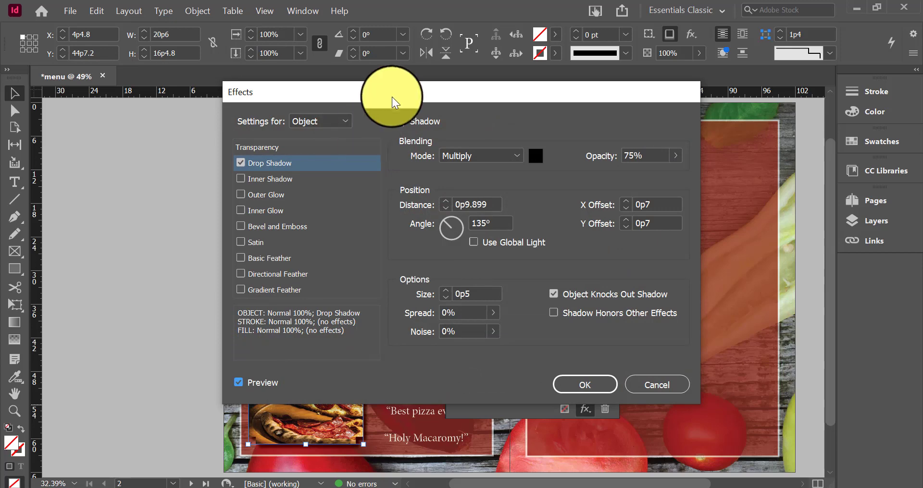
pyautogui.moveTo(393, 92); pyautogui.dragTo(570, 55)
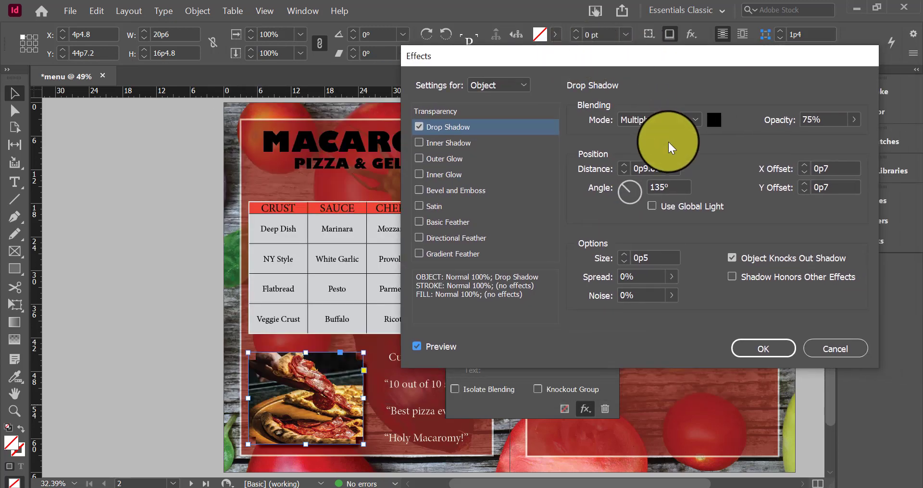
pyautogui.click(627, 260)
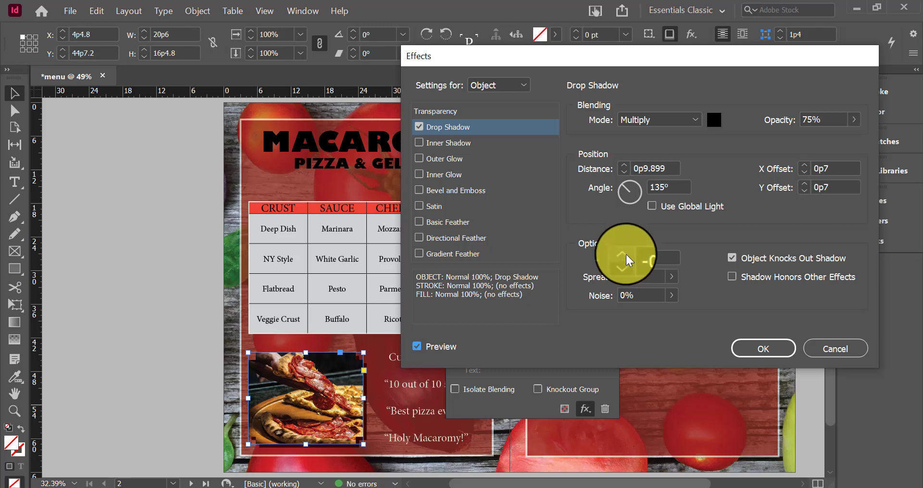
pyautogui.click(626, 255)
pyautogui.moveTo(799, 239); pyautogui.dragTo(749, 200)
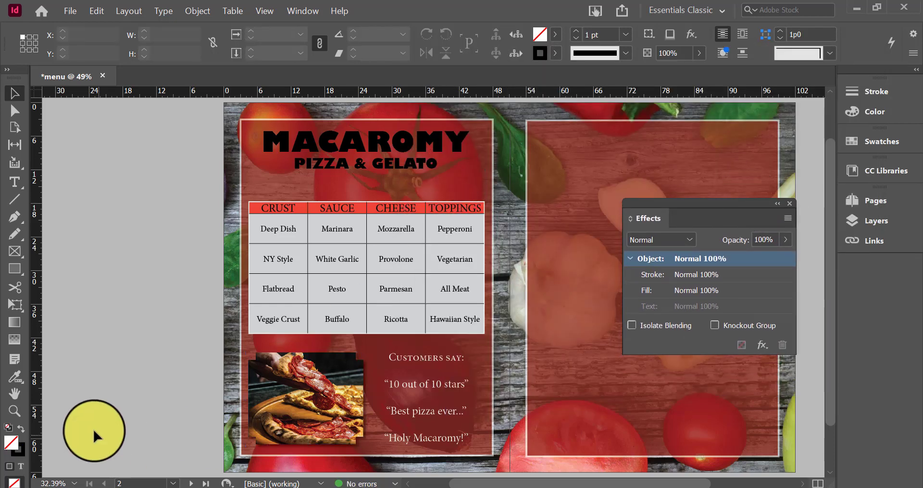
# Give the pizza photo's frame a [Paper] coloured stroke, increase its weight slightly and deselect the frame
pyautogui.click(379, 417)
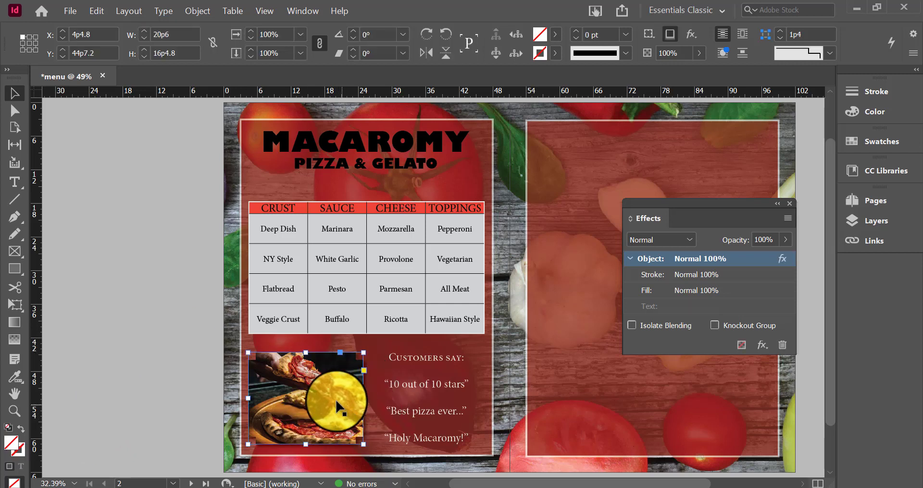
pyautogui.click(554, 57)
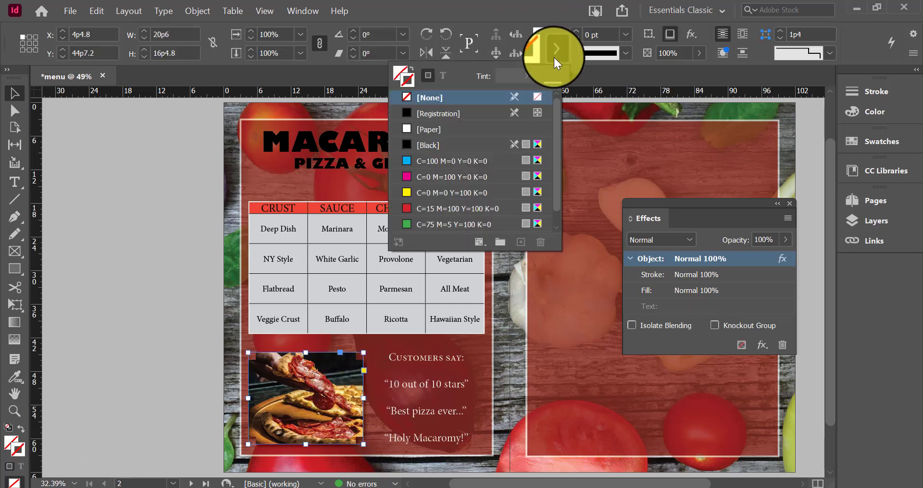
pyautogui.click(463, 128)
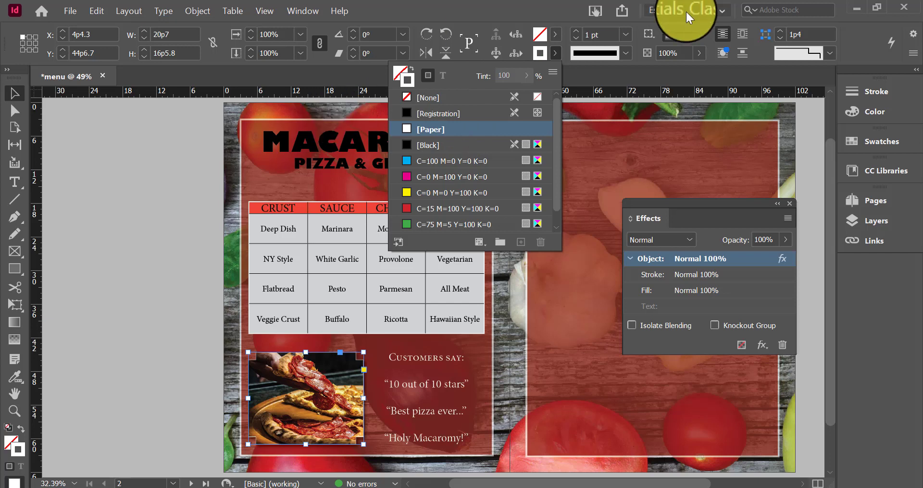
pyautogui.click(575, 27)
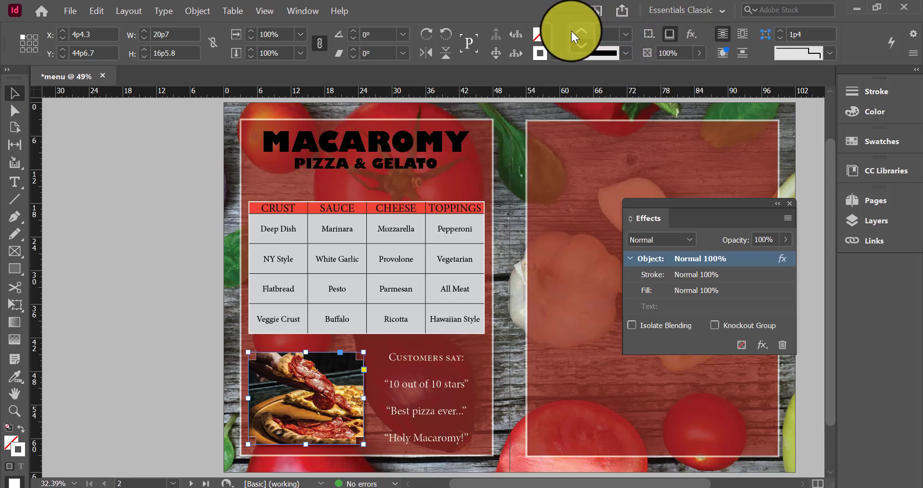
pyautogui.click(573, 30)
pyautogui.click(159, 288)
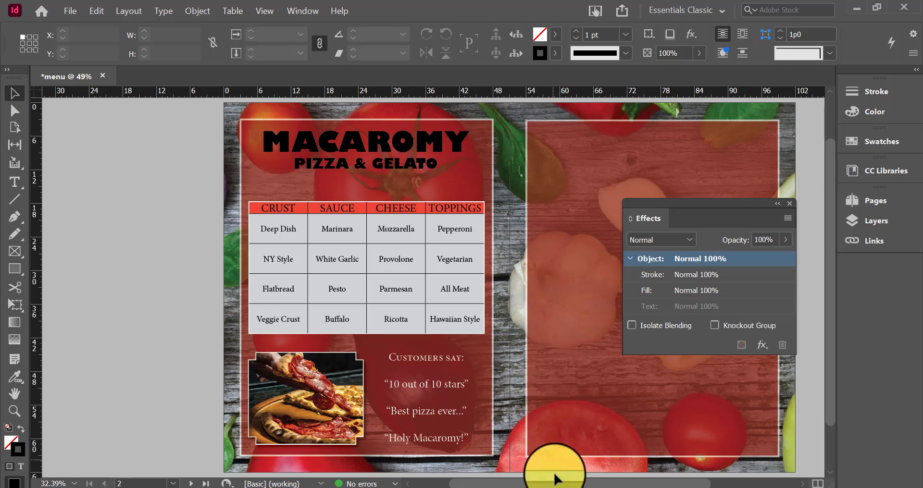
pyautogui.moveTo(565, 486); pyautogui.dragTo(609, 483)
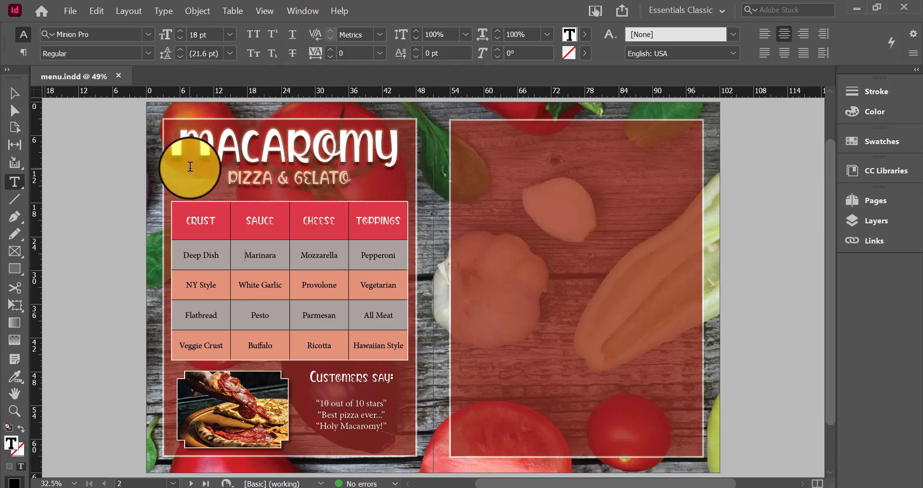
pyautogui.click(359, 175)
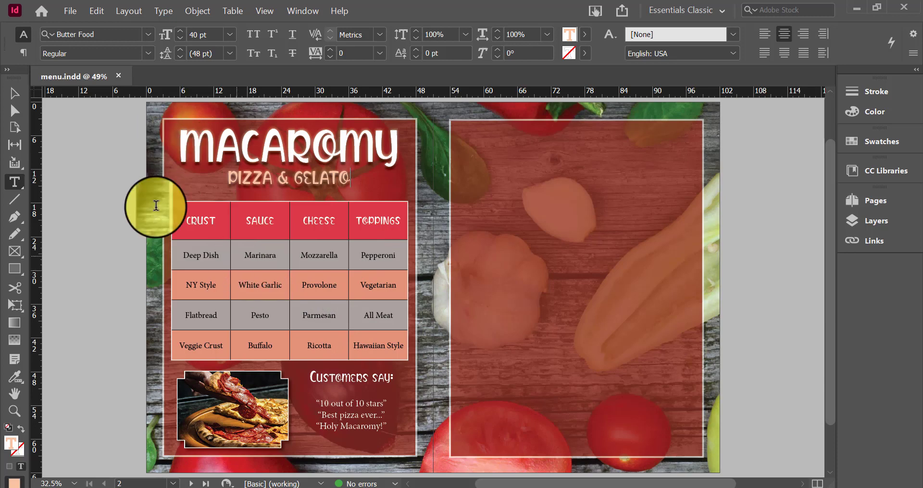
pyautogui.click(14, 93)
pyautogui.click(207, 215)
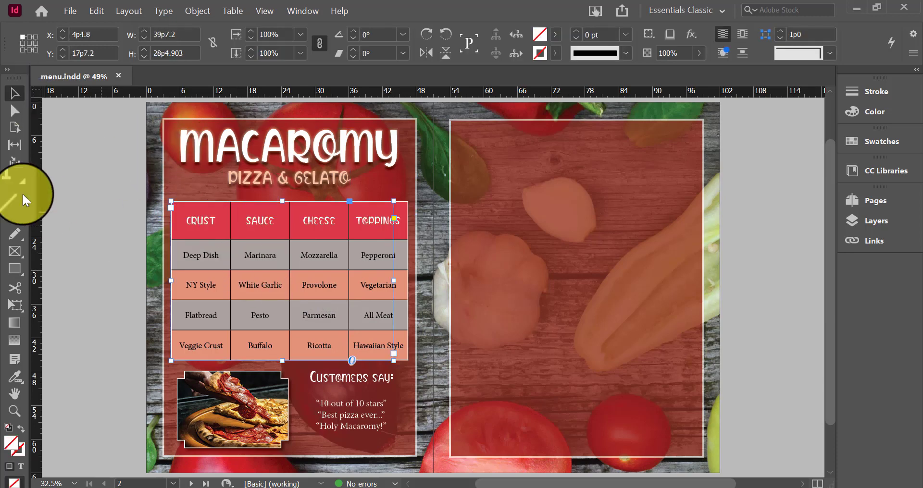
# In the pizza options table's alternating row fills, set the first row colour to [Black]
pyautogui.click(16, 184)
pyautogui.click(214, 229)
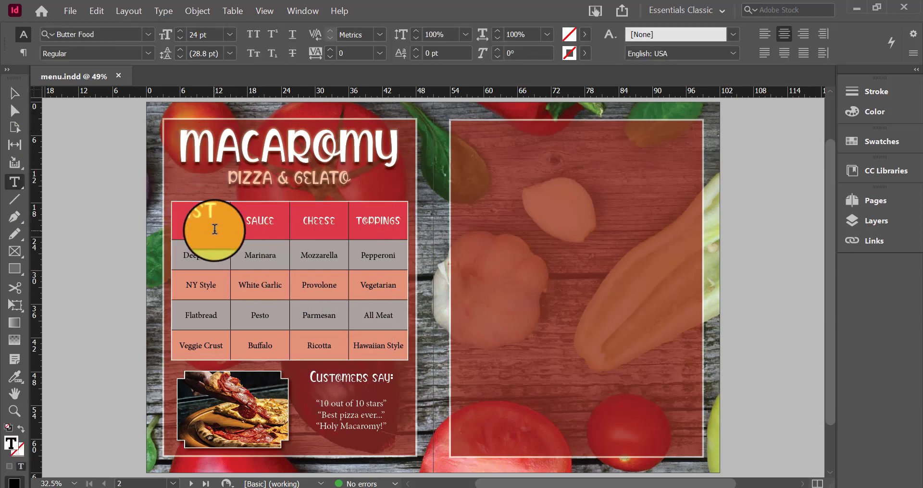
pyautogui.click(231, 10)
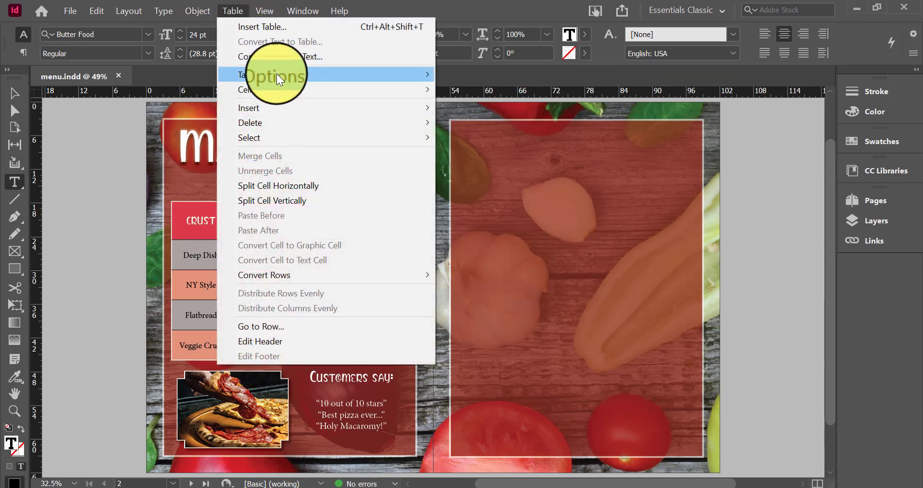
pyautogui.moveTo(276, 74)
pyautogui.click(452, 79)
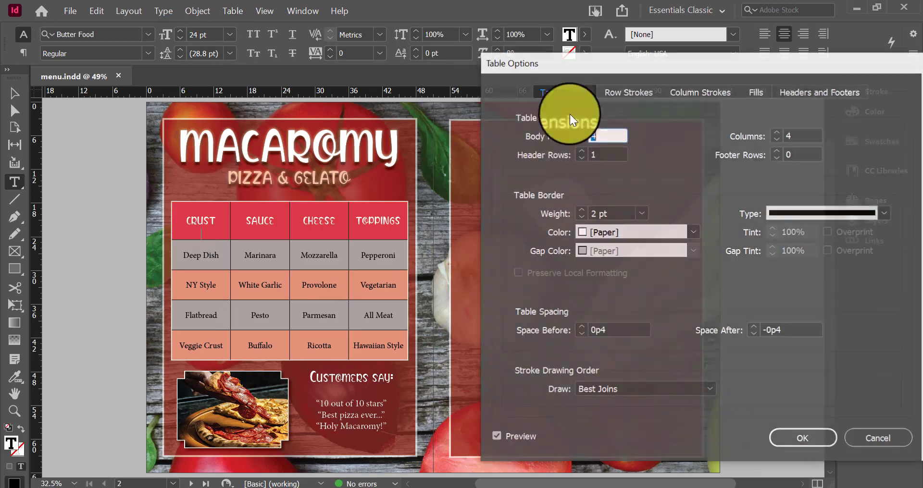
pyautogui.click(757, 93)
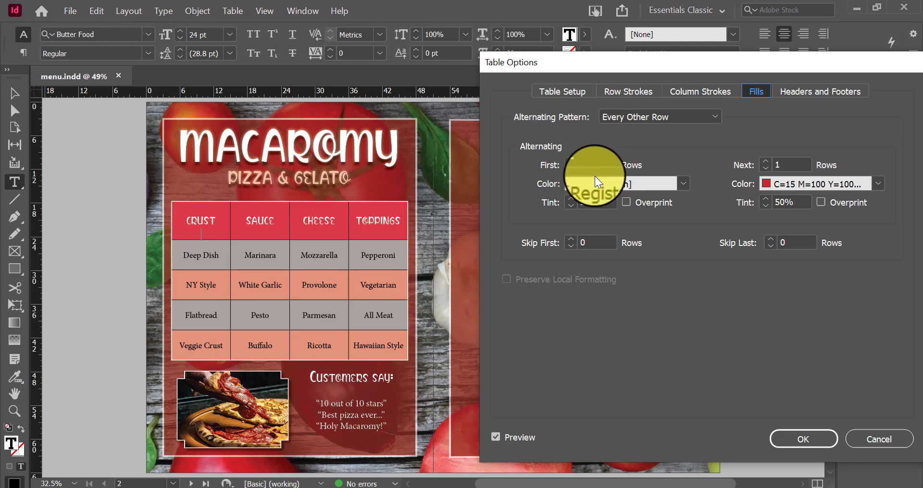
pyautogui.click(796, 187)
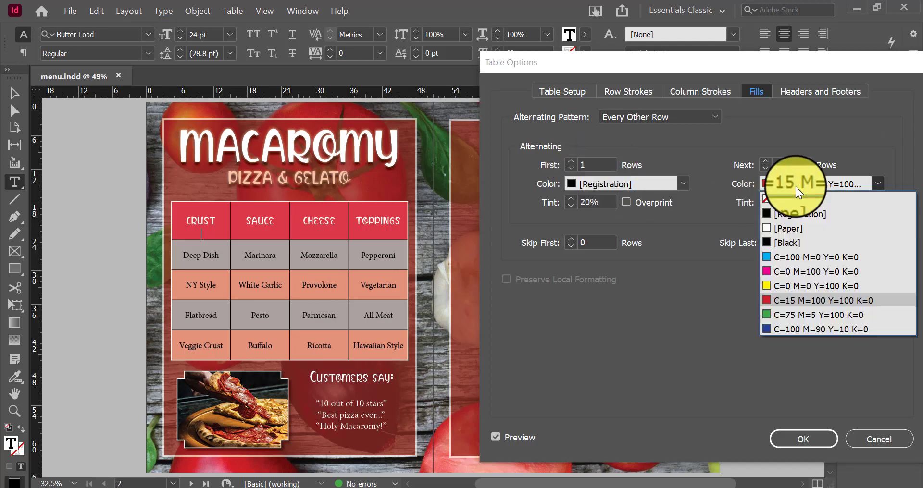
pyautogui.click(795, 186)
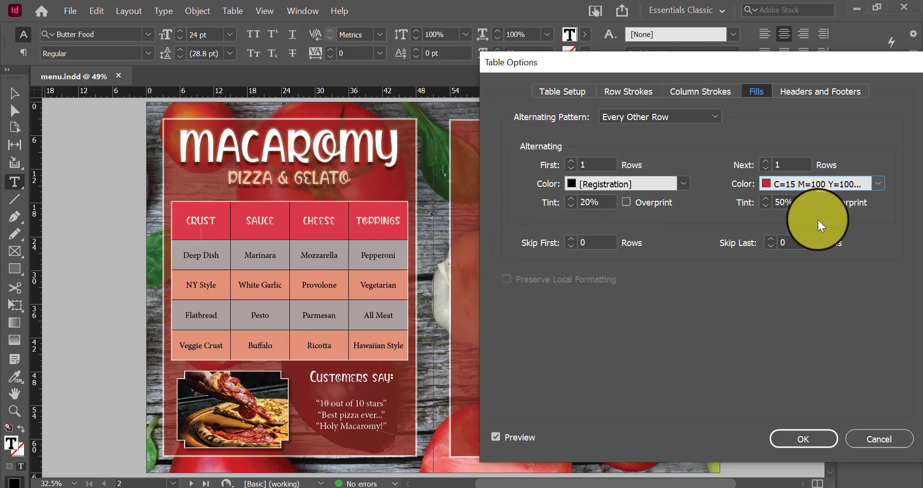
pyautogui.click(682, 183)
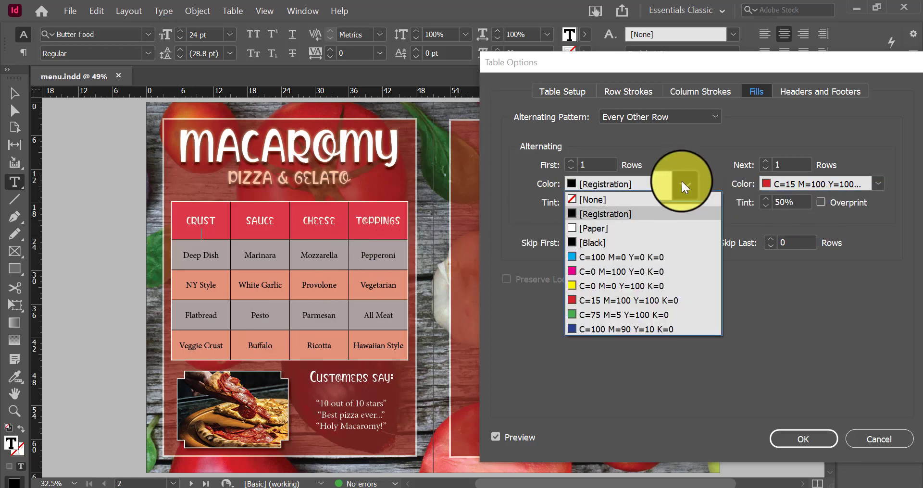
pyautogui.click(627, 244)
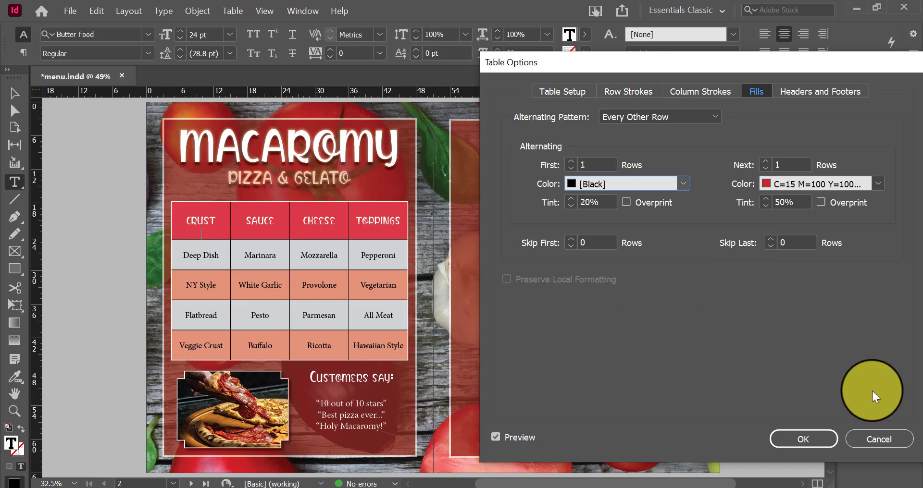
pyautogui.click(832, 437)
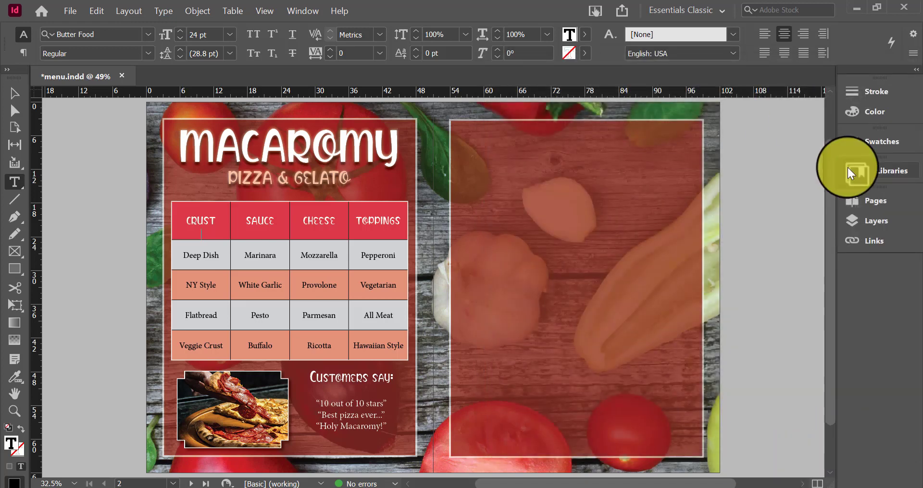
# Copy the pizza options table and paste the duplicate onto the spread for the empty facing page
pyautogui.moveTo(592, 485); pyautogui.dragTo(609, 485)
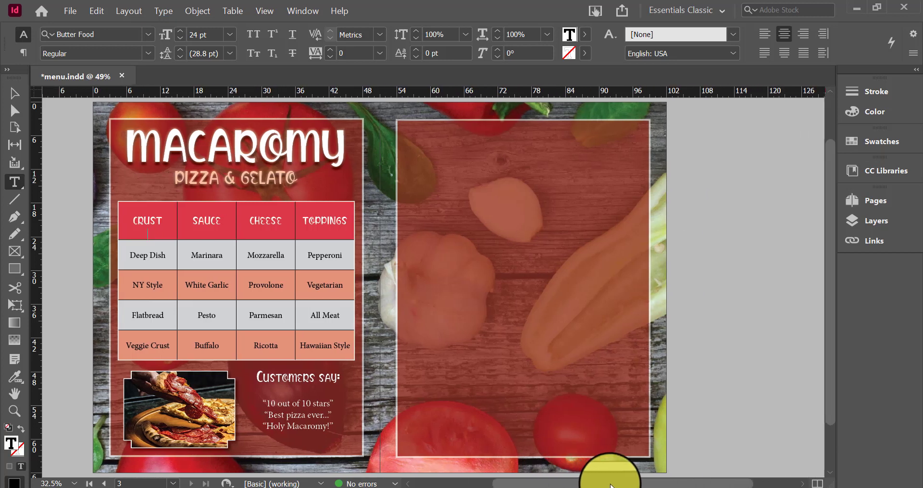
pyautogui.click(14, 93)
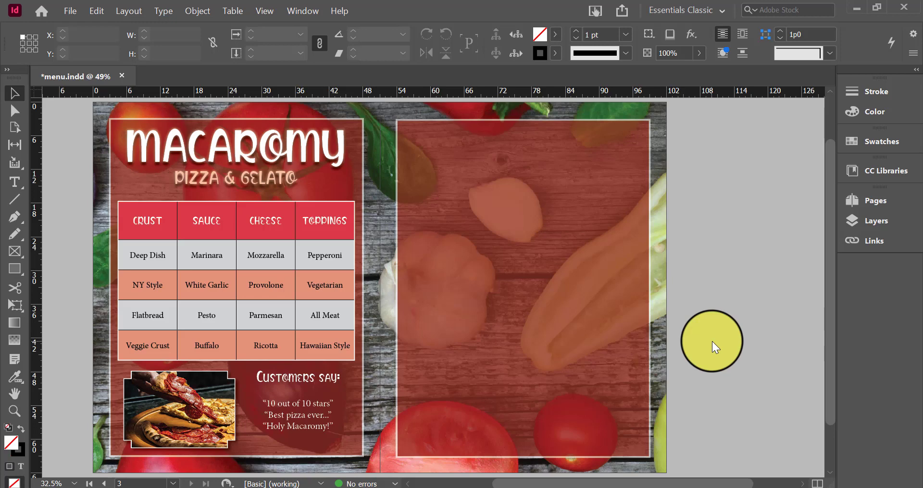
pyautogui.click(223, 272)
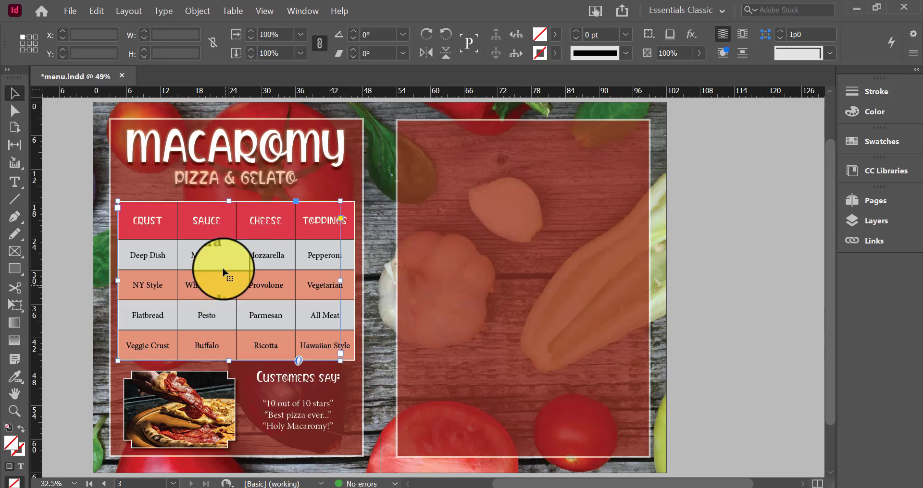
pyautogui.rightClick(253, 244)
pyautogui.moveTo(255, 243)
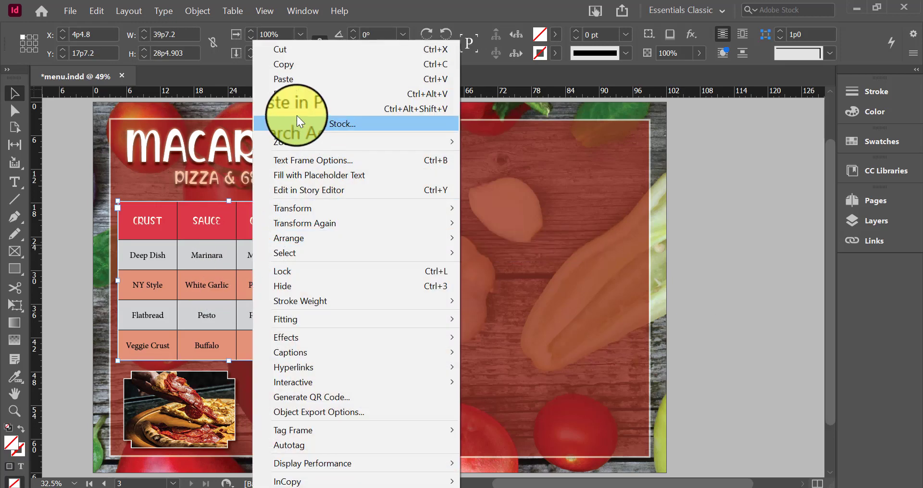
pyautogui.click(287, 61)
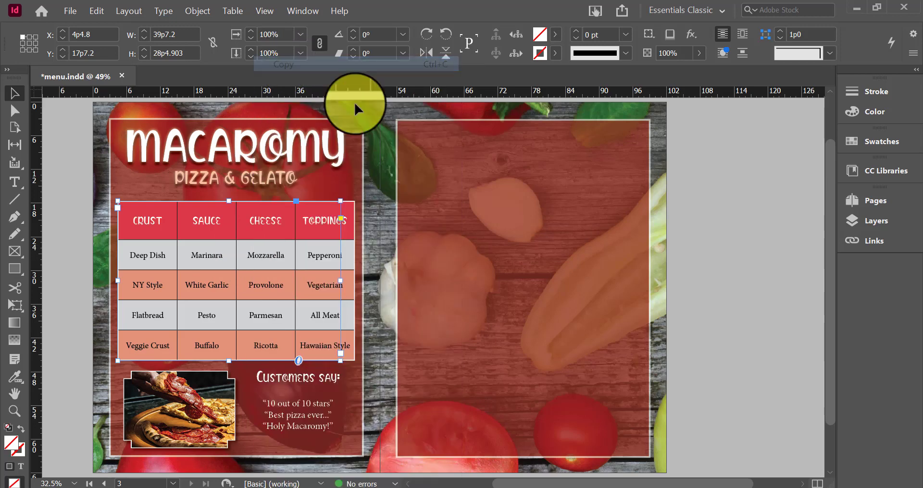
pyautogui.rightClick(505, 253)
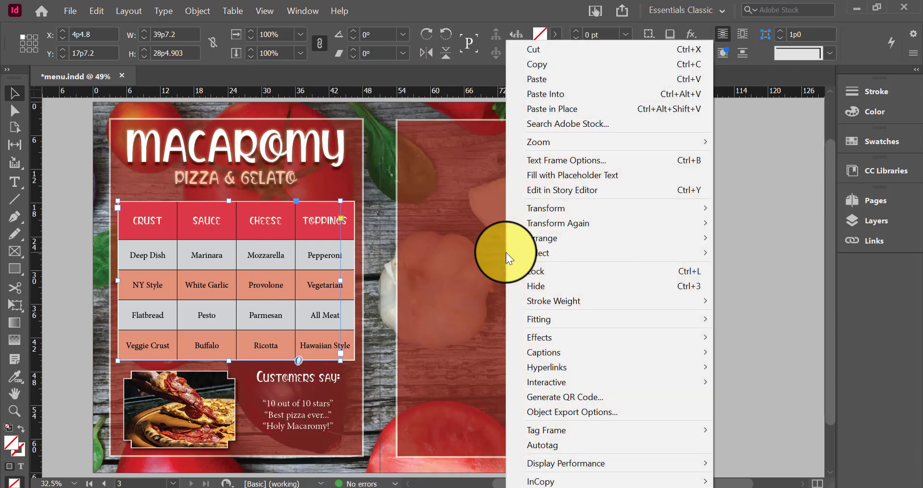
pyautogui.click(567, 82)
# Move the pasted table into the lower part of the empty red panel, at X 55p4.8 and Y 31p9.652
pyautogui.moveTo(447, 308); pyautogui.dragTo(526, 380)
pyautogui.moveTo(553, 324)
pyautogui.mouseDown()
pyautogui.moveTo(546, 326)
pyautogui.moveTo(554, 339)
pyautogui.mouseUp()
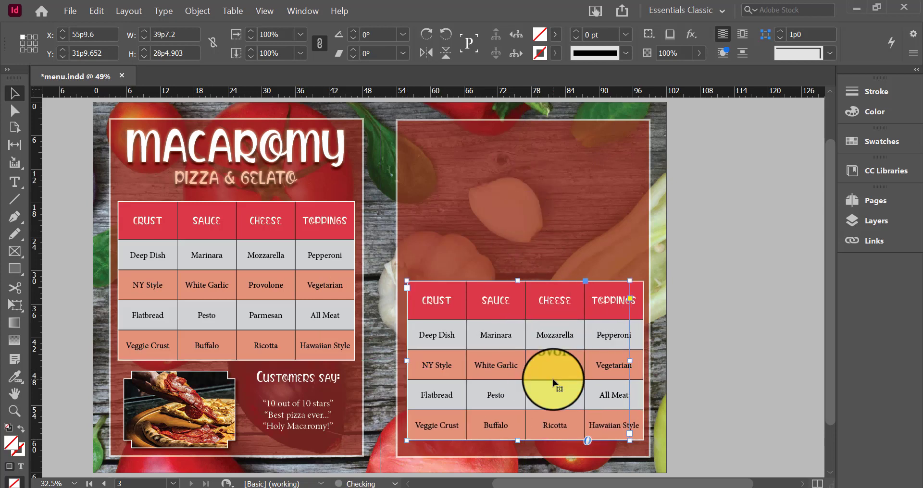
pyautogui.moveTo(553, 381); pyautogui.dragTo(553, 383)
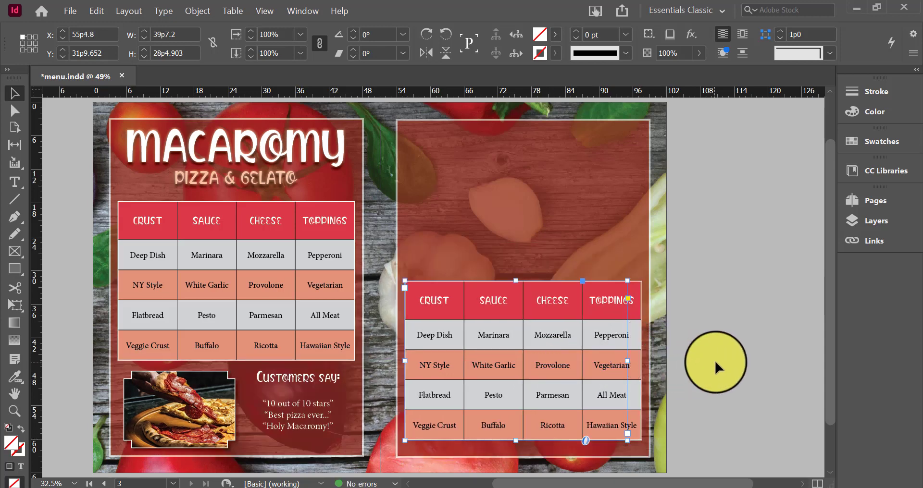
# Replace the duplicated table's CRUST and SAUCE headings with CONE and FLAVOR, and deselect the table
pyautogui.doubleClick(451, 315)
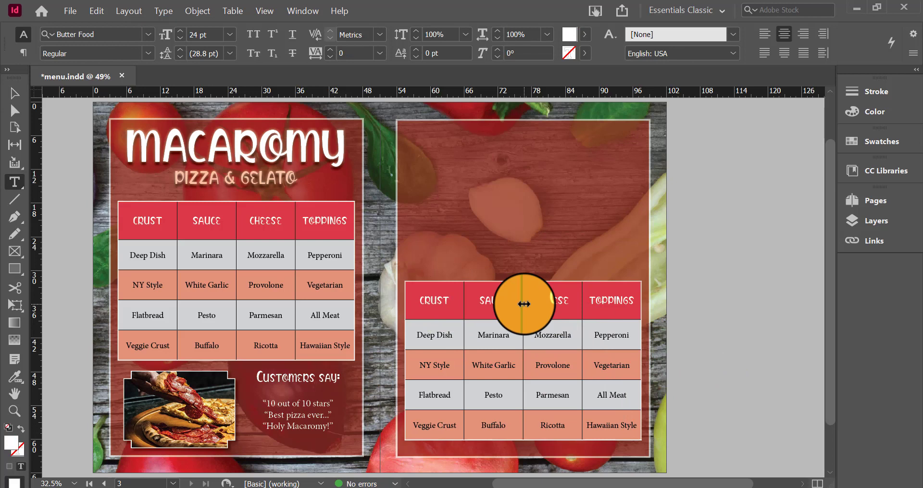
pyautogui.moveTo(451, 301); pyautogui.dragTo(414, 305)
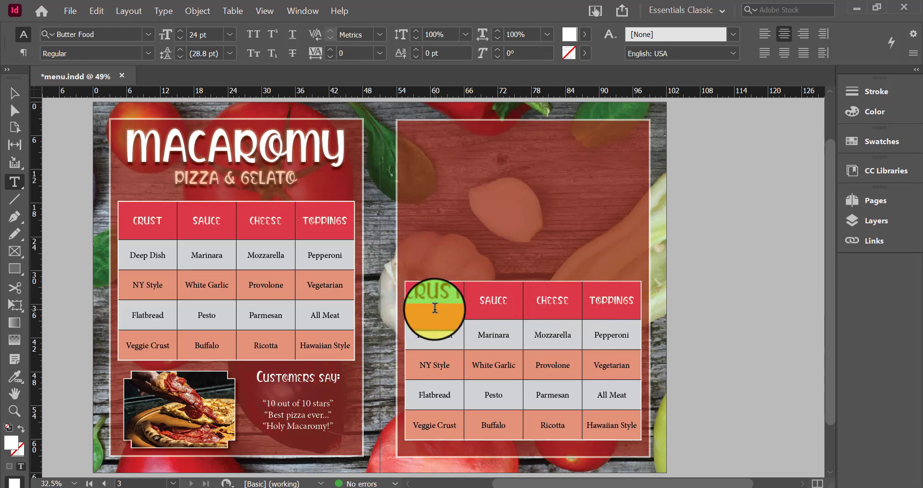
pyautogui.write('FA')
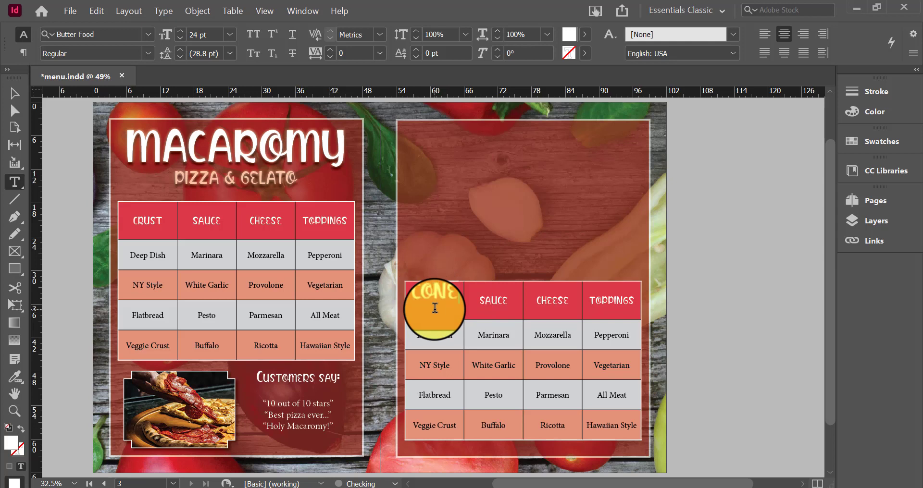
pyautogui.press('Tab')
pyautogui.write('FLA')
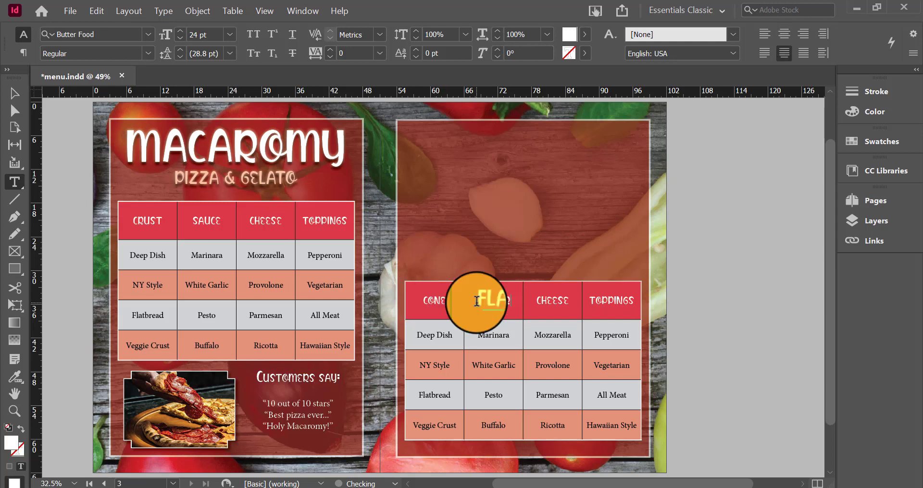
pyautogui.write('VOR')
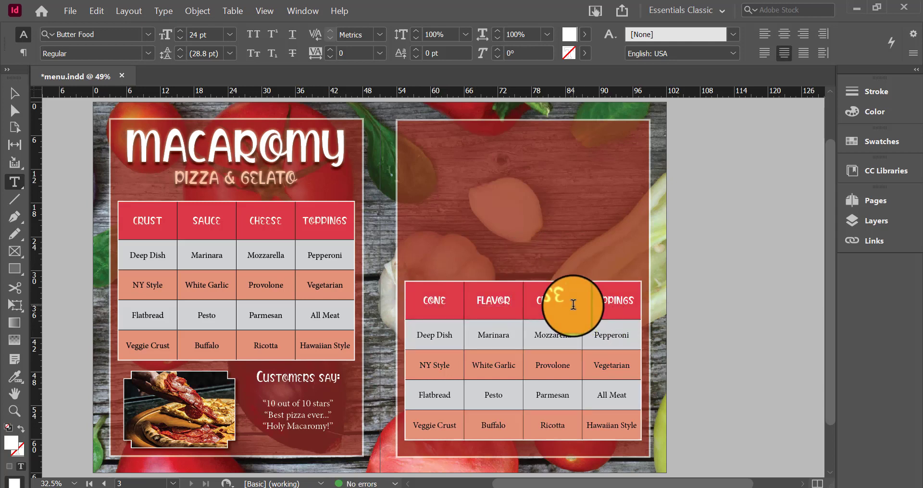
pyautogui.click(571, 282)
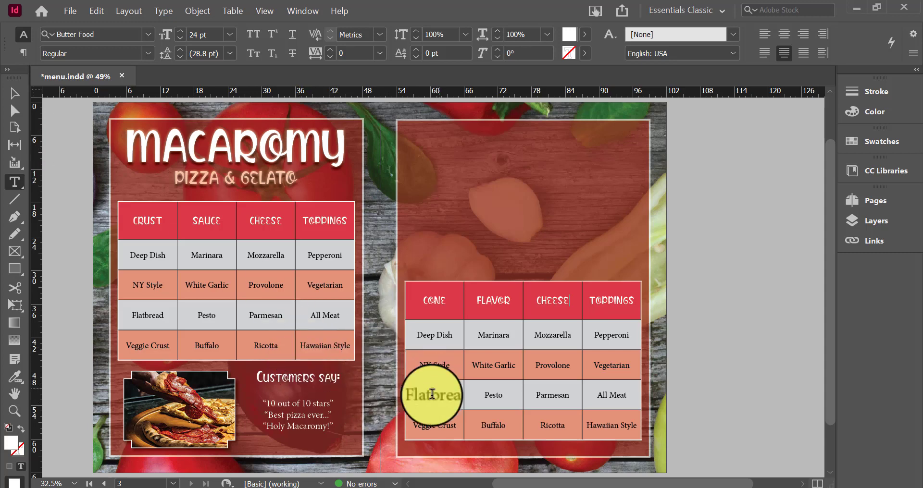
pyautogui.click(16, 88)
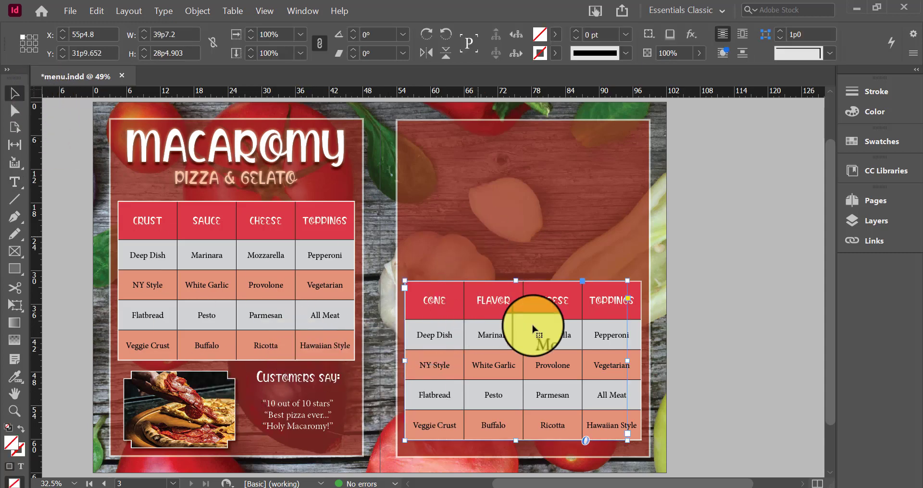
pyautogui.click(715, 314)
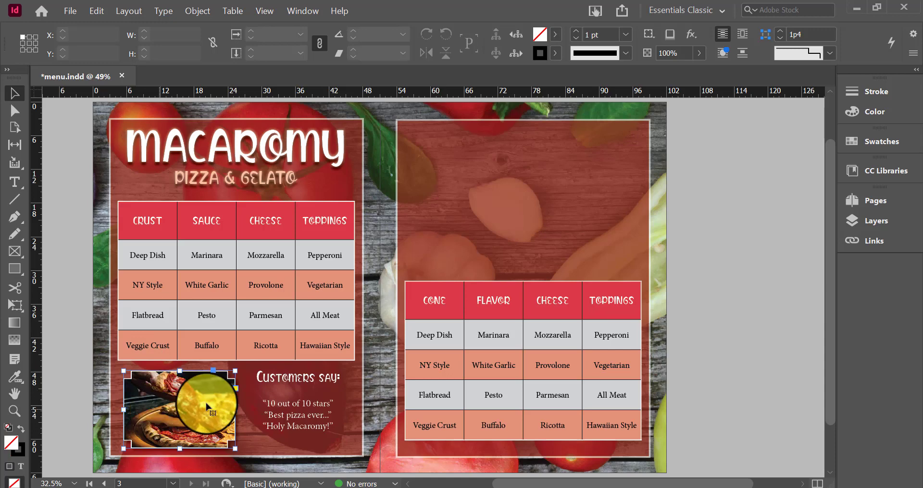
# Change the pizza photo frame's four corners to Rounded with a size of 1p1
pyautogui.click(173, 407)
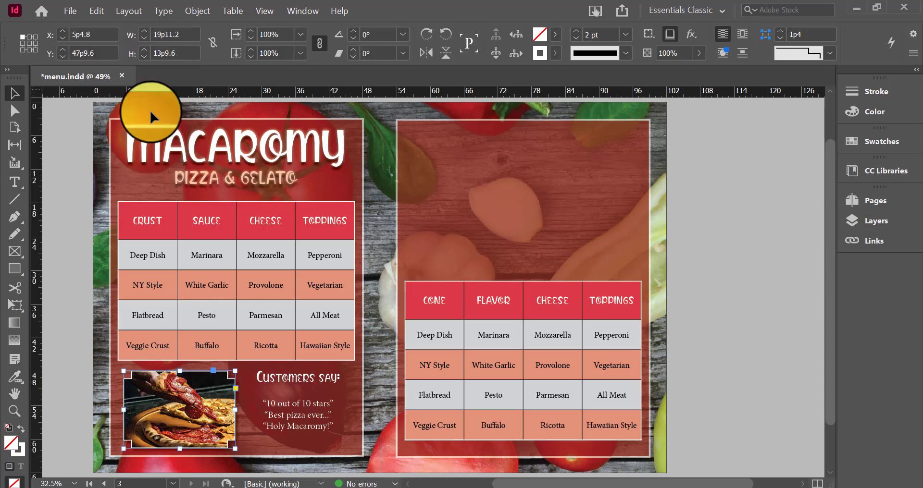
pyautogui.click(193, 12)
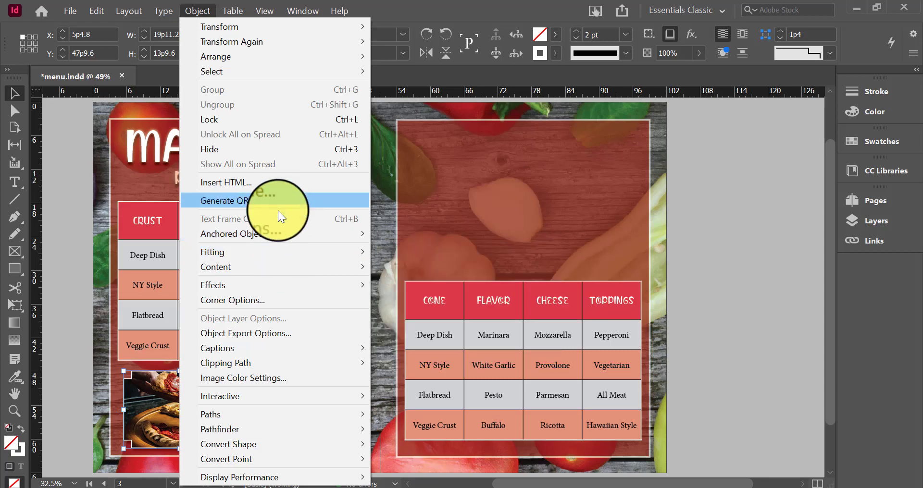
pyautogui.click(276, 299)
pyautogui.click(427, 239)
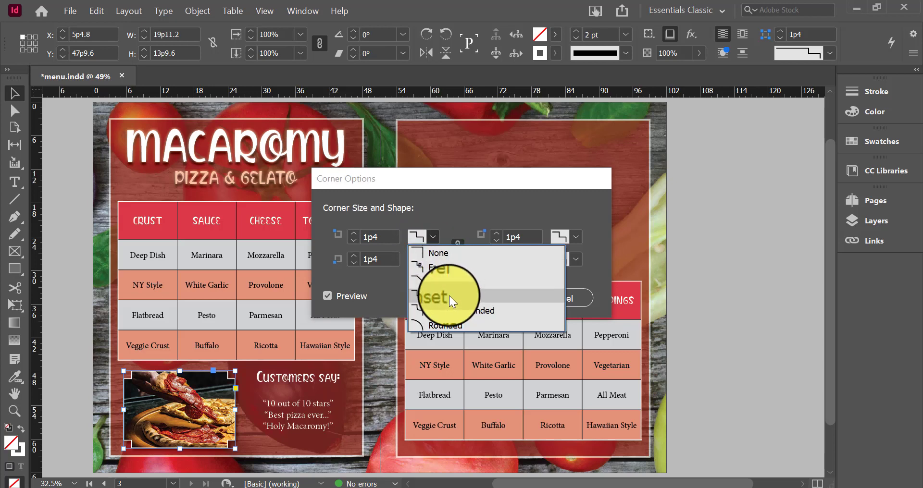
pyautogui.click(446, 325)
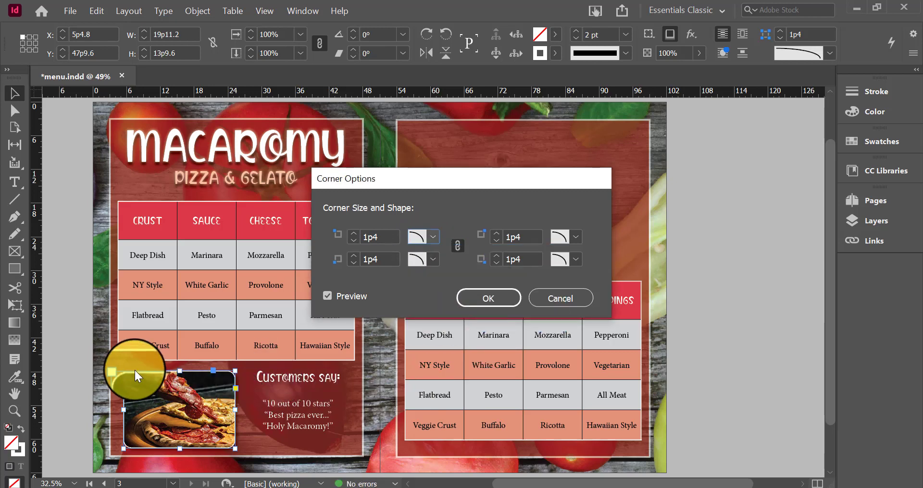
pyautogui.click(353, 241)
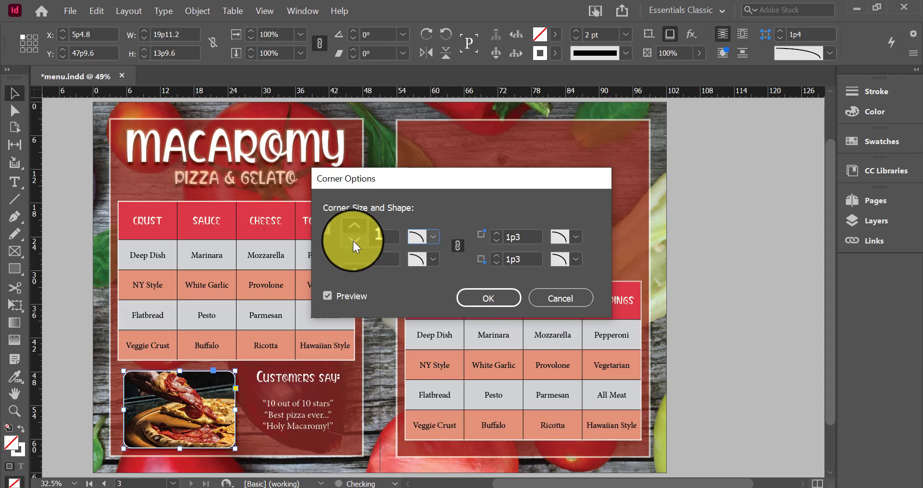
pyautogui.click(359, 244)
pyautogui.click(357, 243)
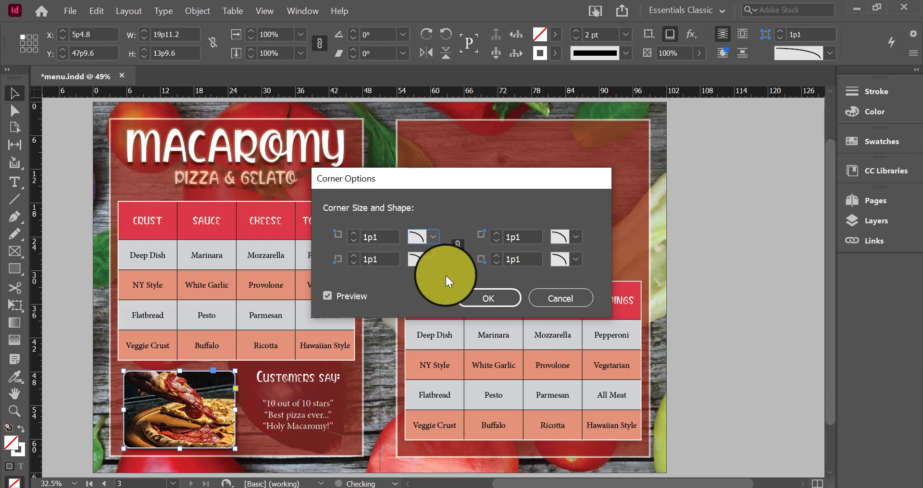
pyautogui.click(488, 298)
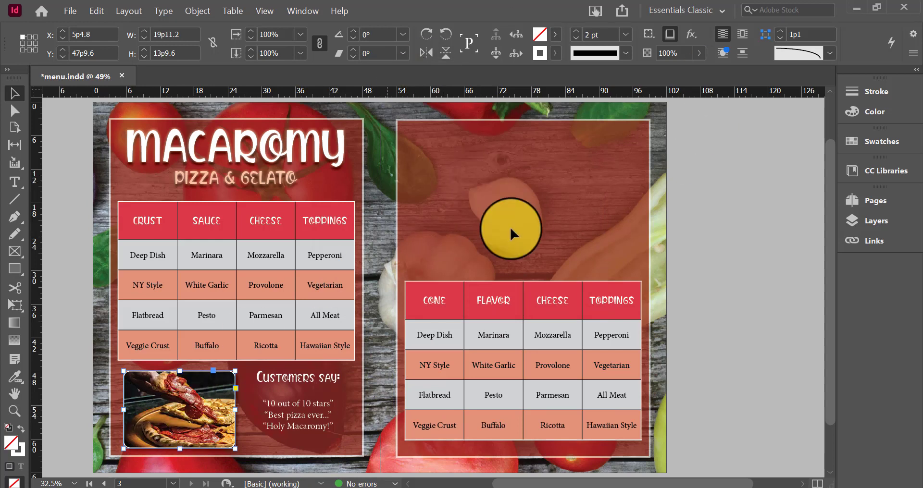
# Create a new object style from the pizza photo's rounded frame, selecting the frame rather than the image inside it
pyautogui.click(173, 406)
pyautogui.click(312, 9)
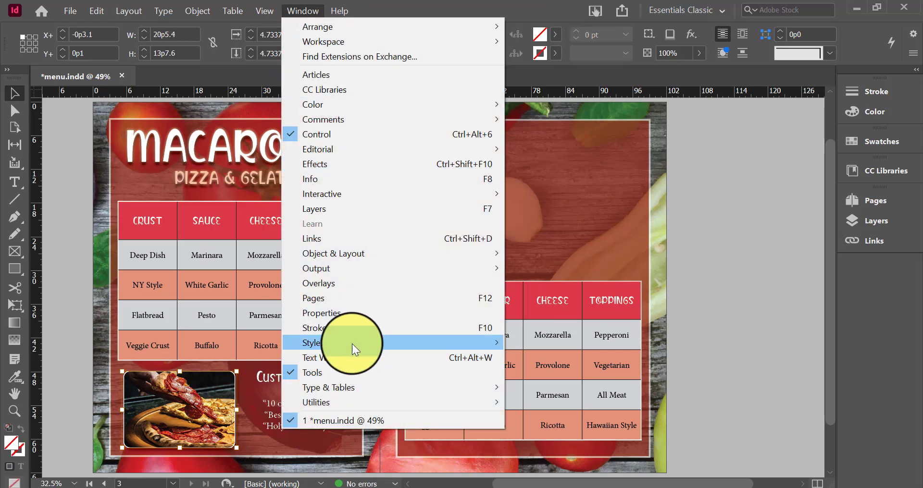
pyautogui.moveTo(352, 342)
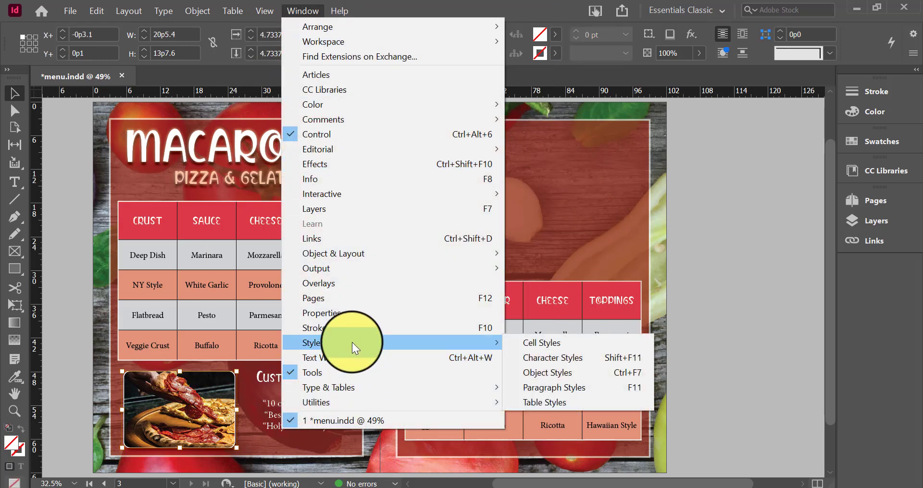
pyautogui.click(582, 368)
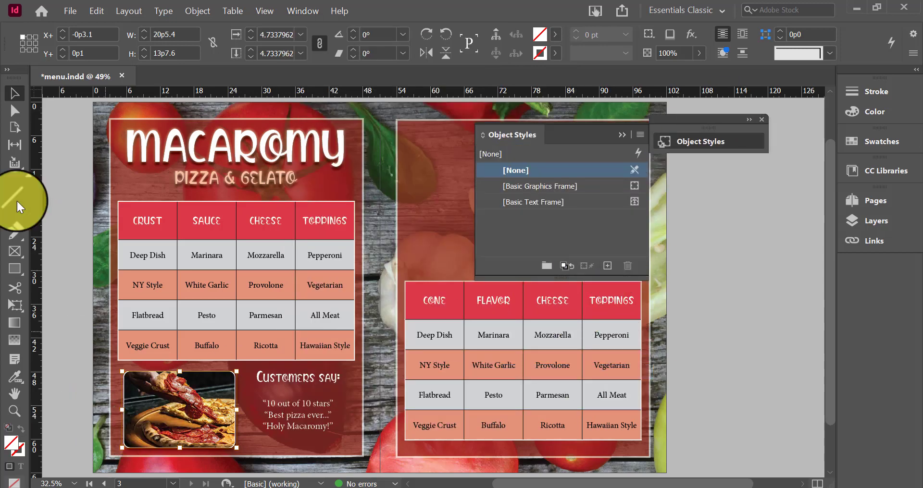
pyautogui.click(7, 96)
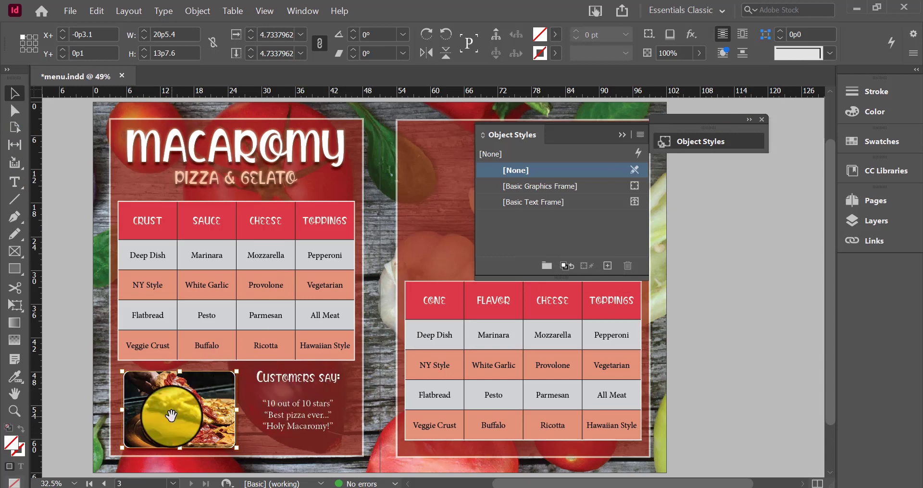
pyautogui.click(170, 416)
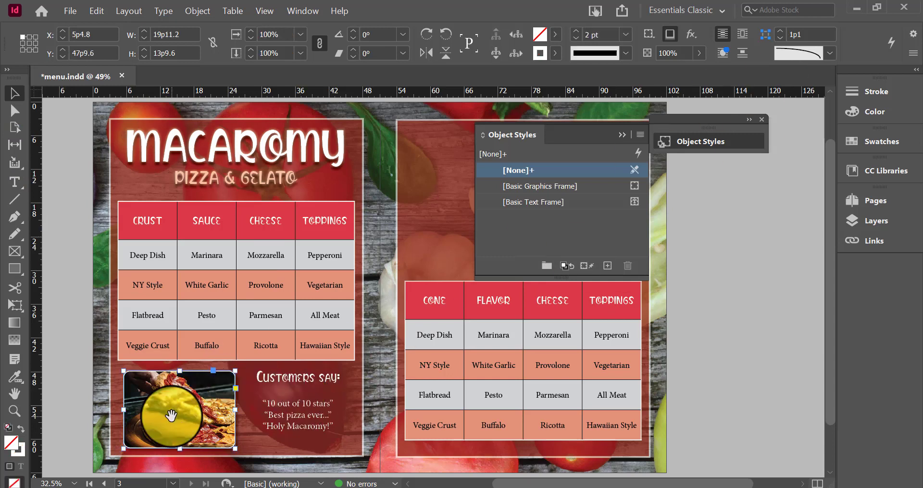
pyautogui.click(606, 267)
pyautogui.click(554, 220)
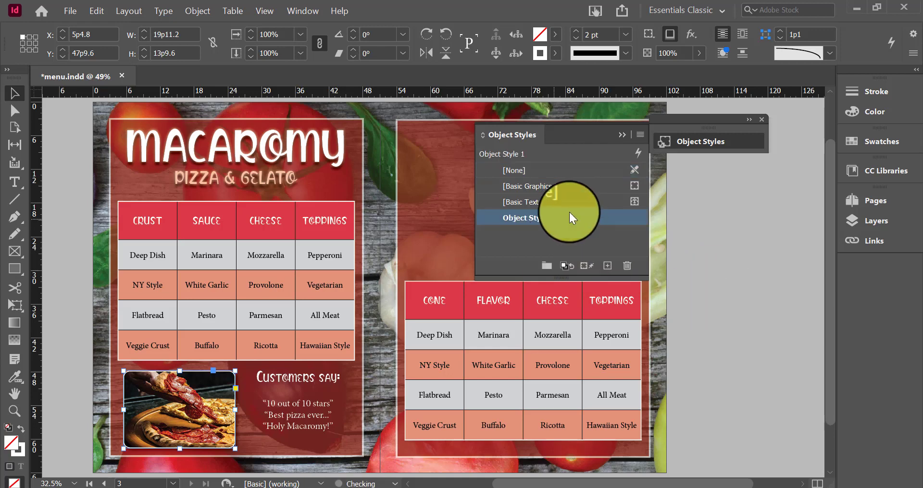
# Name the new object style MENU PICTURES and move the Object Styles panel clear of the facing page
pyautogui.doubleClick(569, 212)
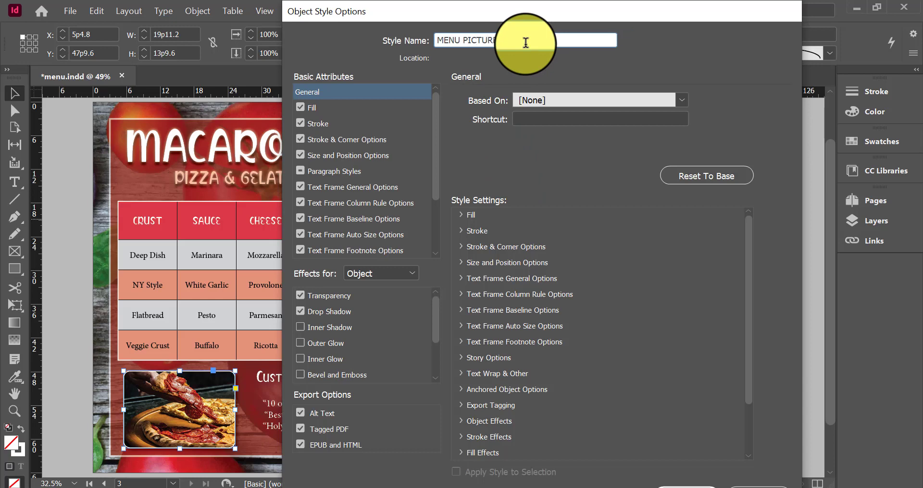
pyautogui.click(560, 487)
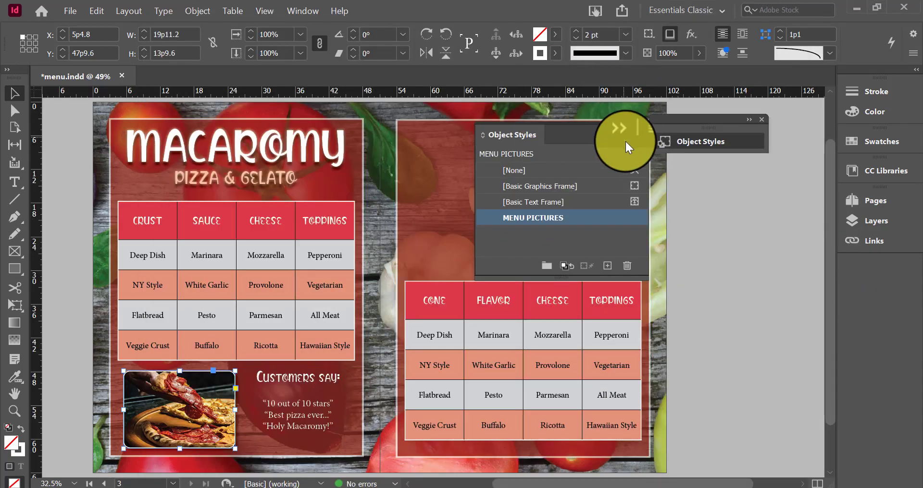
pyautogui.moveTo(554, 137); pyautogui.dragTo(783, 202)
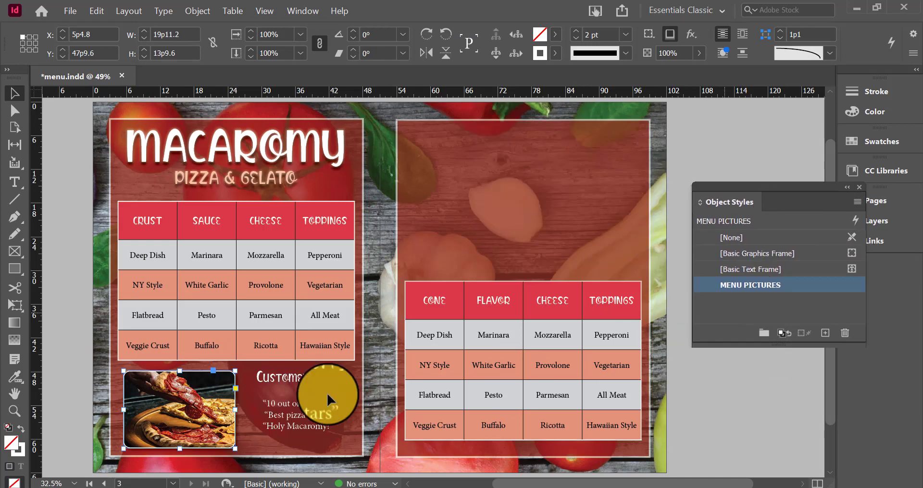
# Draw a row of three equal picture frames above the CONE/FLAVOR table, together about 41p7 wide and 23p5 high
pyautogui.click(14, 251)
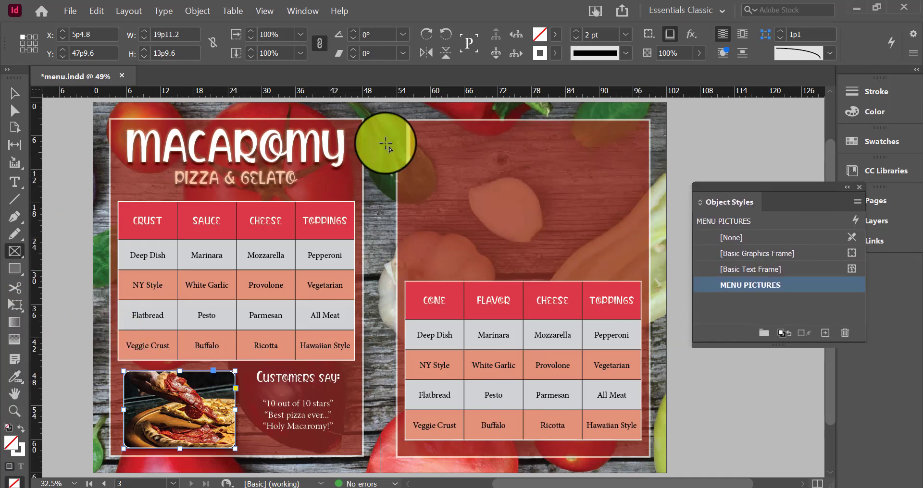
pyautogui.moveTo(405, 140); pyautogui.dragTo(639, 272)
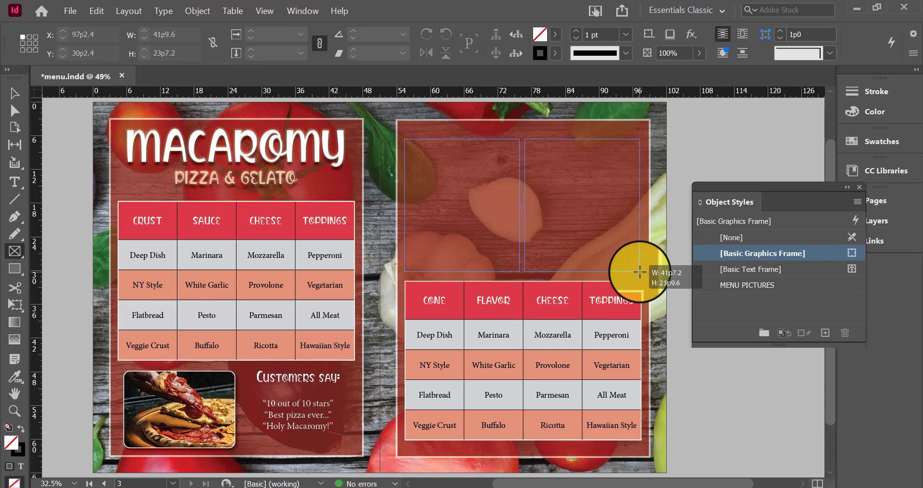
pyautogui.moveTo(639, 272); pyautogui.dragTo(638, 271)
pyautogui.press('Right')
pyautogui.press('Down')
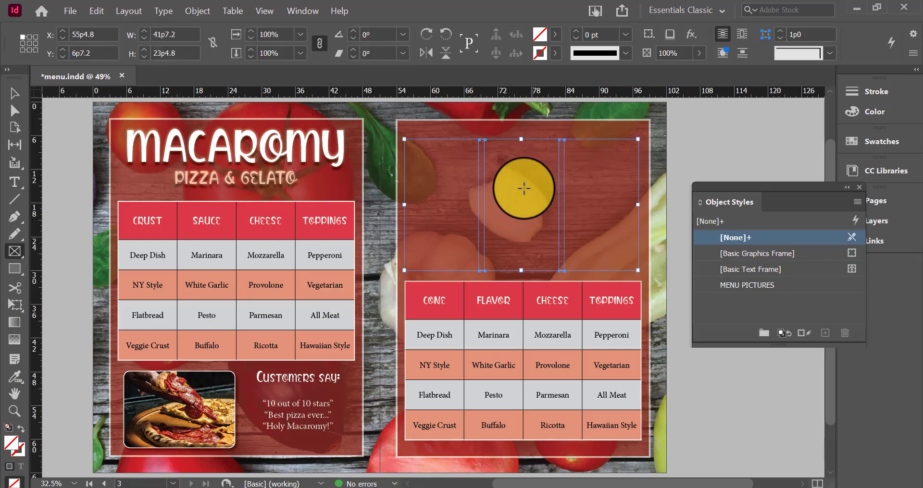
# Apply the MENU PICTURES object style to the three empty frames, deselect them and put away the Object Styles panel
pyautogui.click(767, 284)
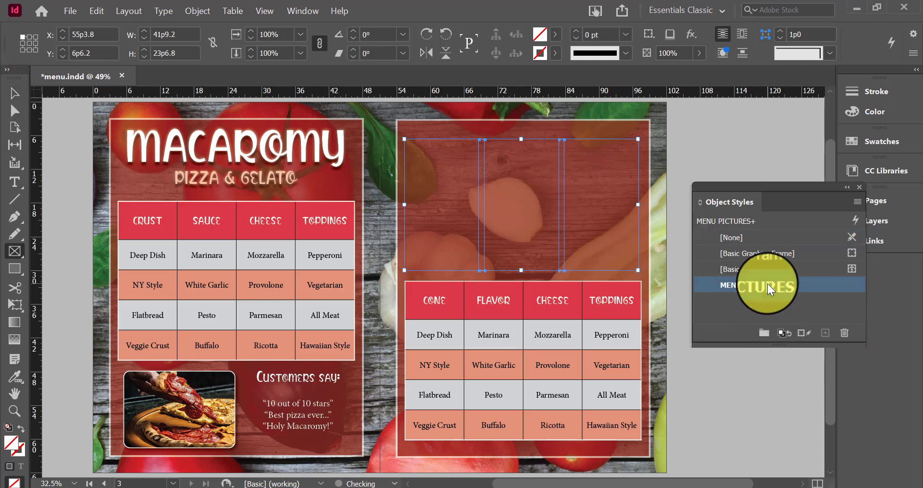
pyautogui.click(767, 284)
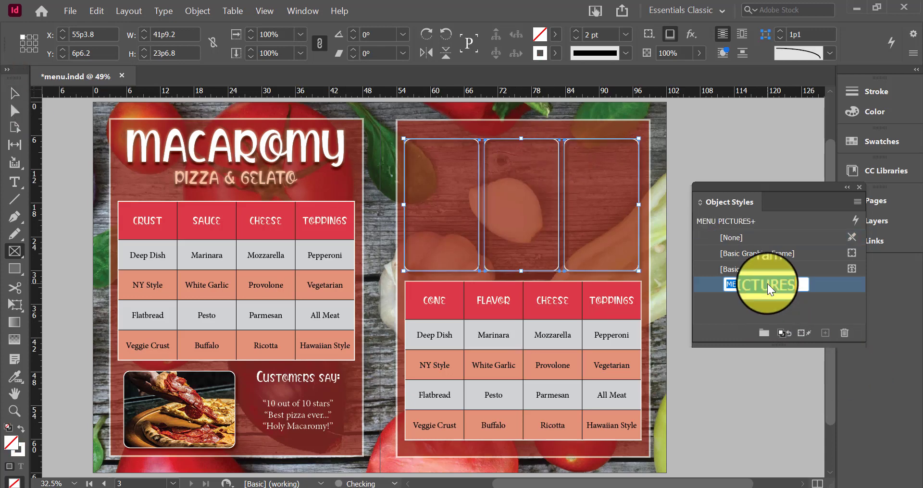
pyautogui.click(13, 89)
pyautogui.click(683, 130)
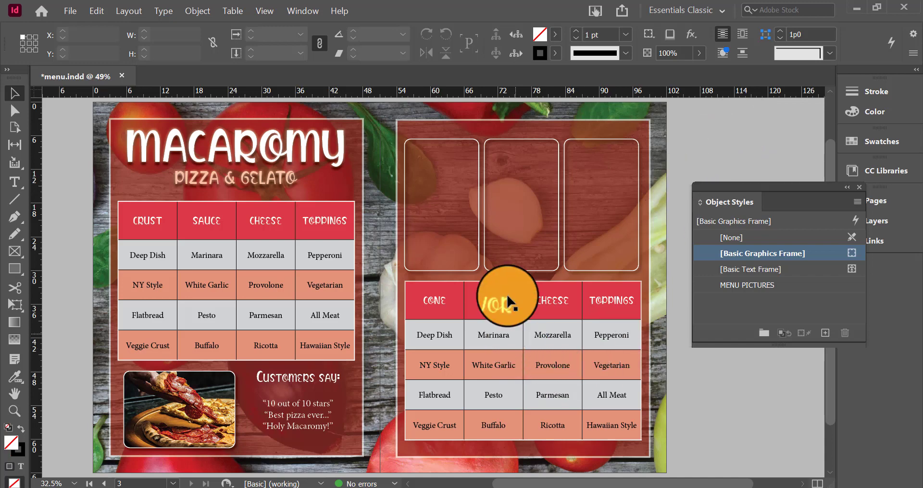
pyautogui.click(848, 187)
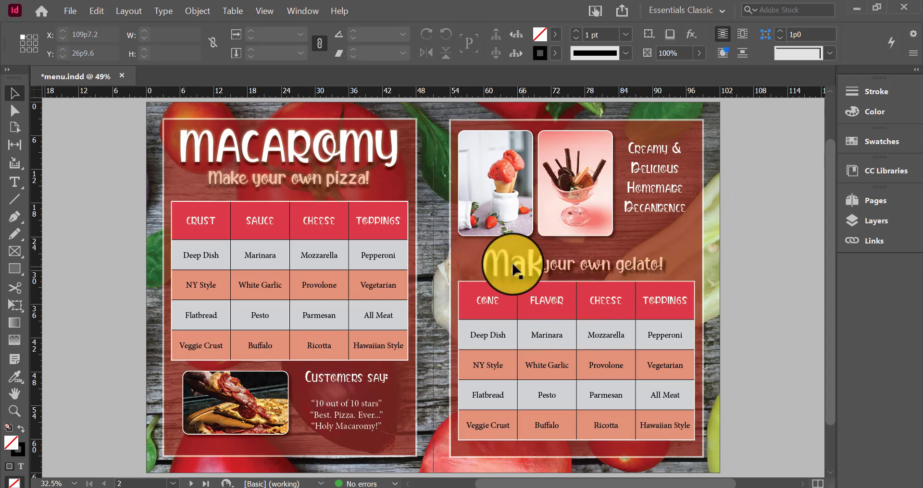
# Export all pages of the menu as spreads to an Adobe PDF (Print) file named menu on the Desktop
pyautogui.click(483, 308)
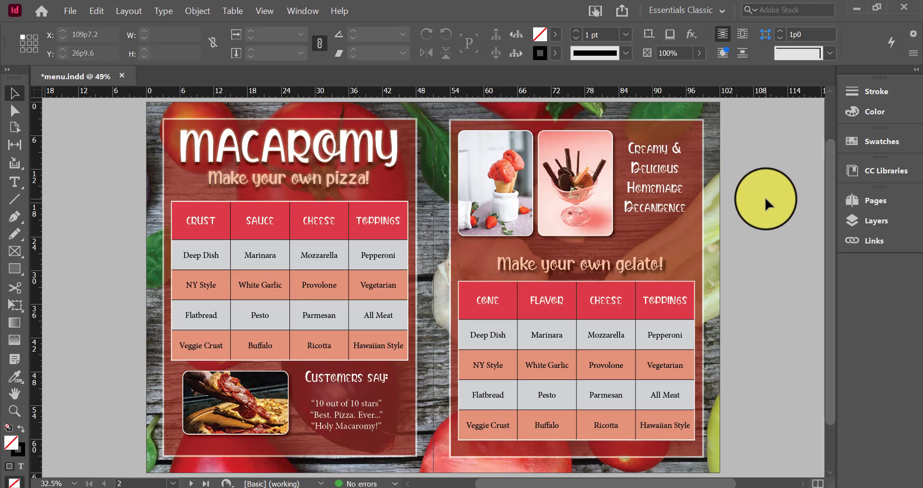
pyautogui.click(67, 9)
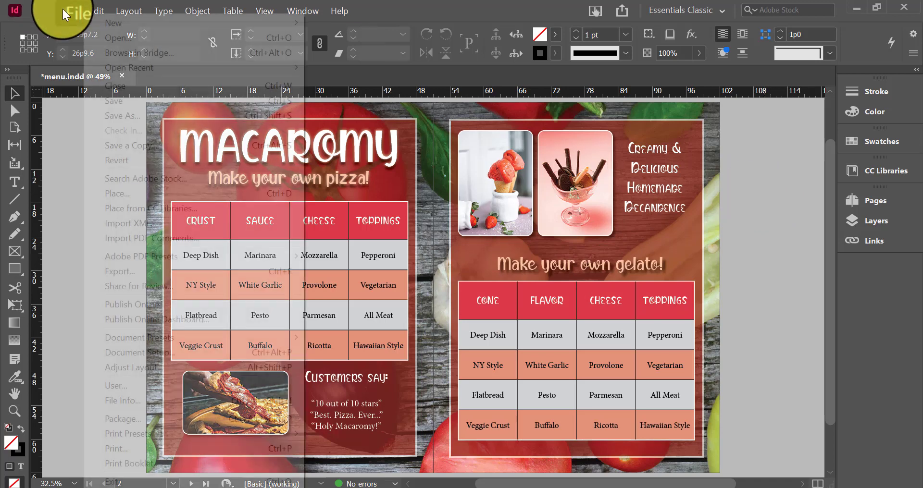
pyautogui.click(148, 272)
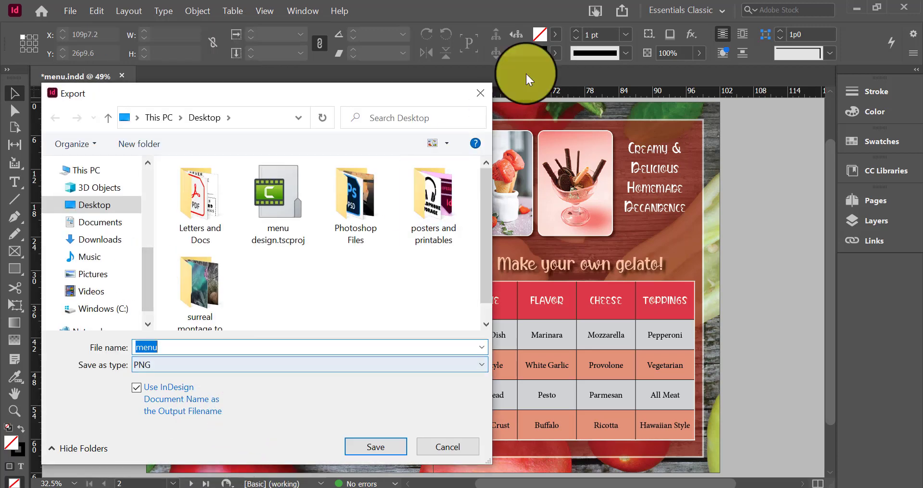
pyautogui.click(263, 363)
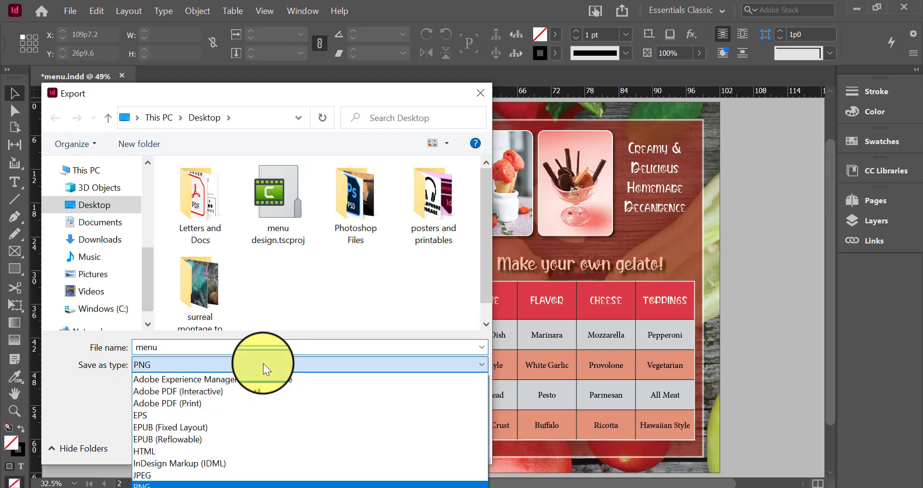
pyautogui.click(256, 400)
pyautogui.click(374, 443)
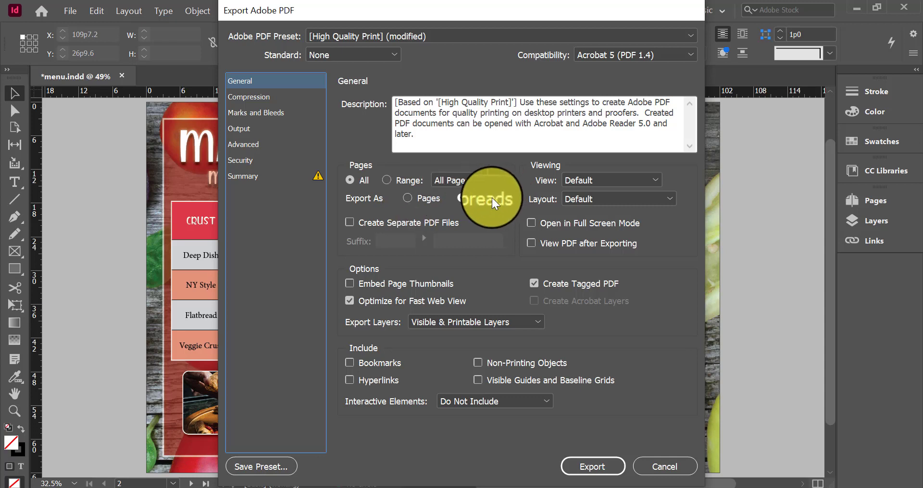
pyautogui.click(591, 465)
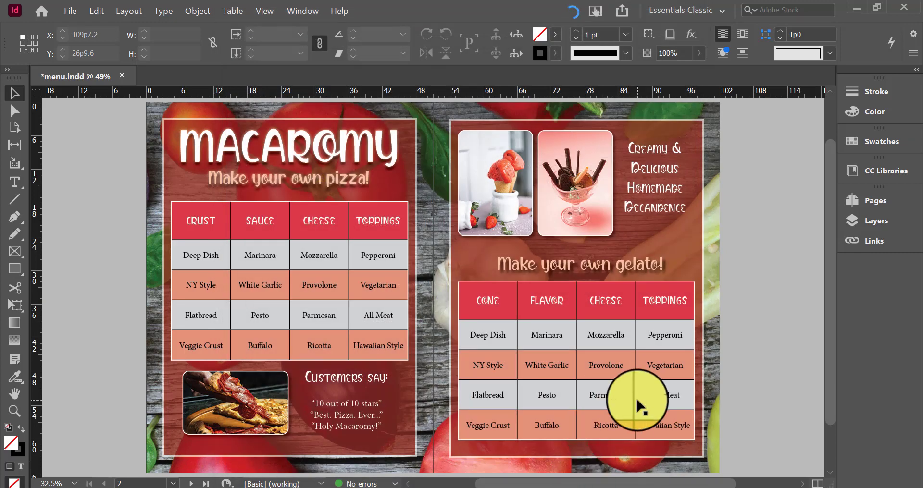